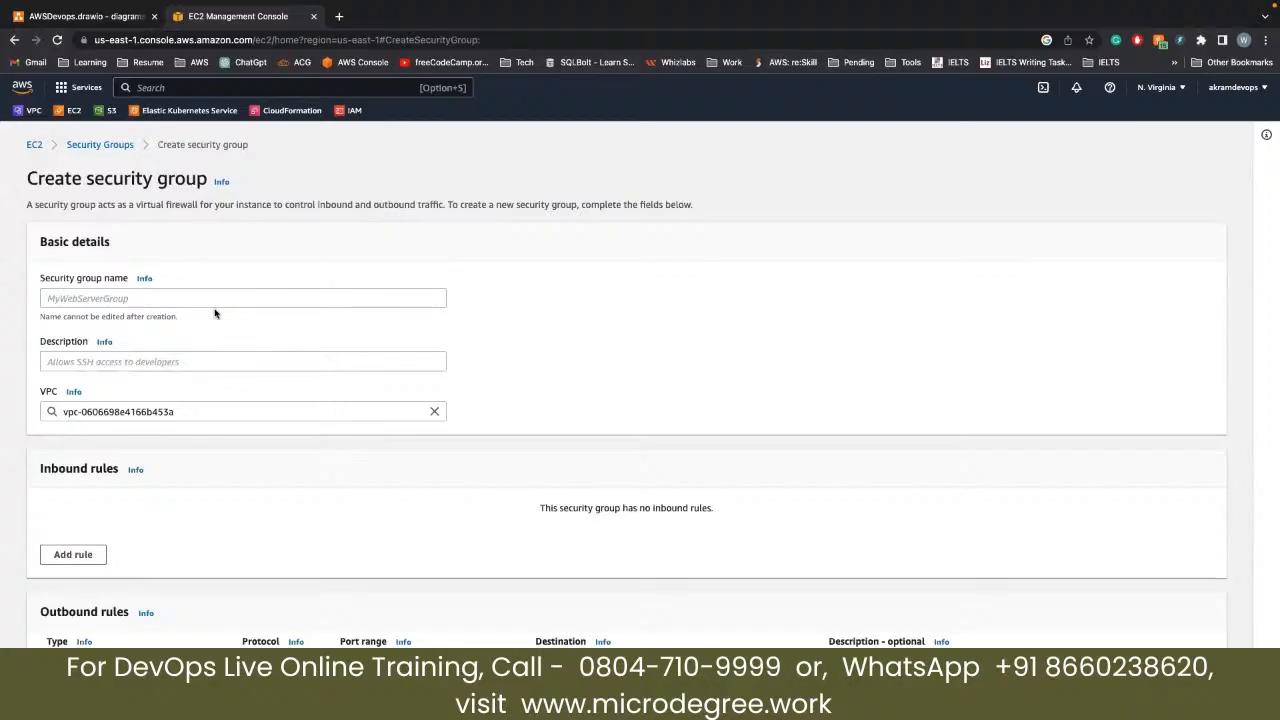
# Name the new security group my-aws-md-sg1 and describe it as "this is for aws class mar 15"
pyautogui.click(180, 299)
pyautogui.write('m')
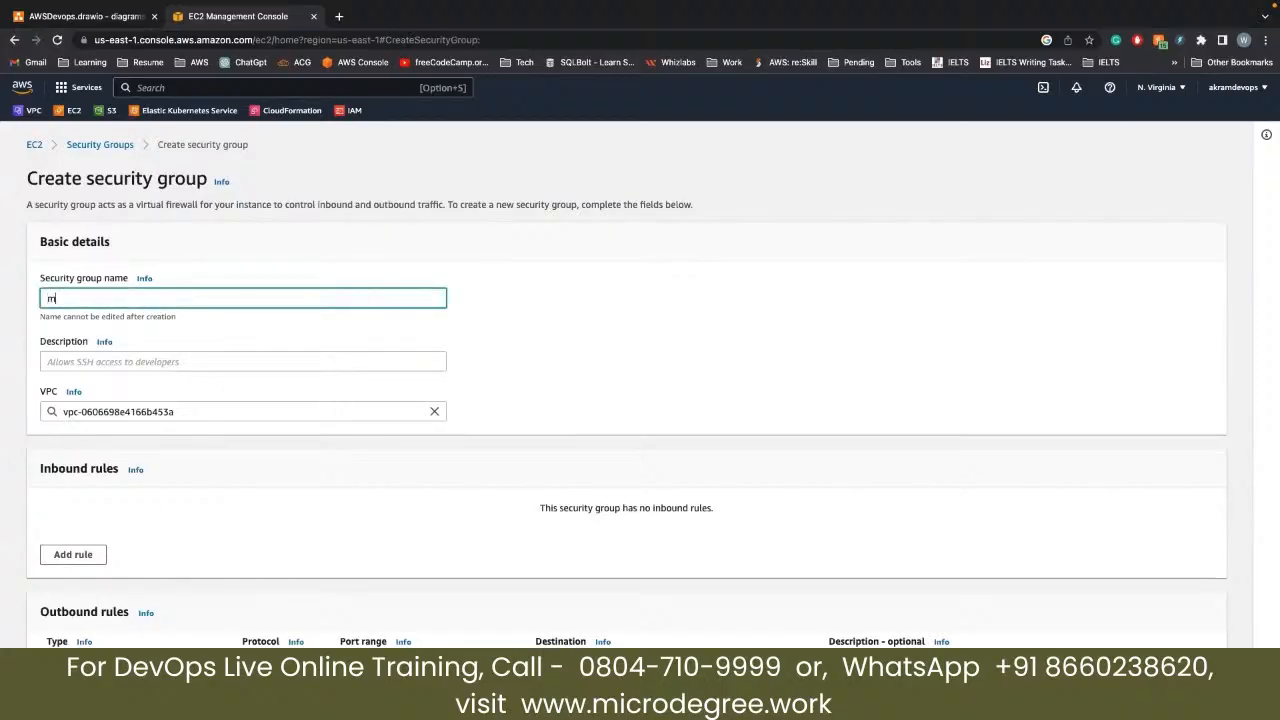
pyautogui.write('y-aws')
pyautogui.write('-mo')
pyautogui.write('-sg1')
pyautogui.click(148, 361)
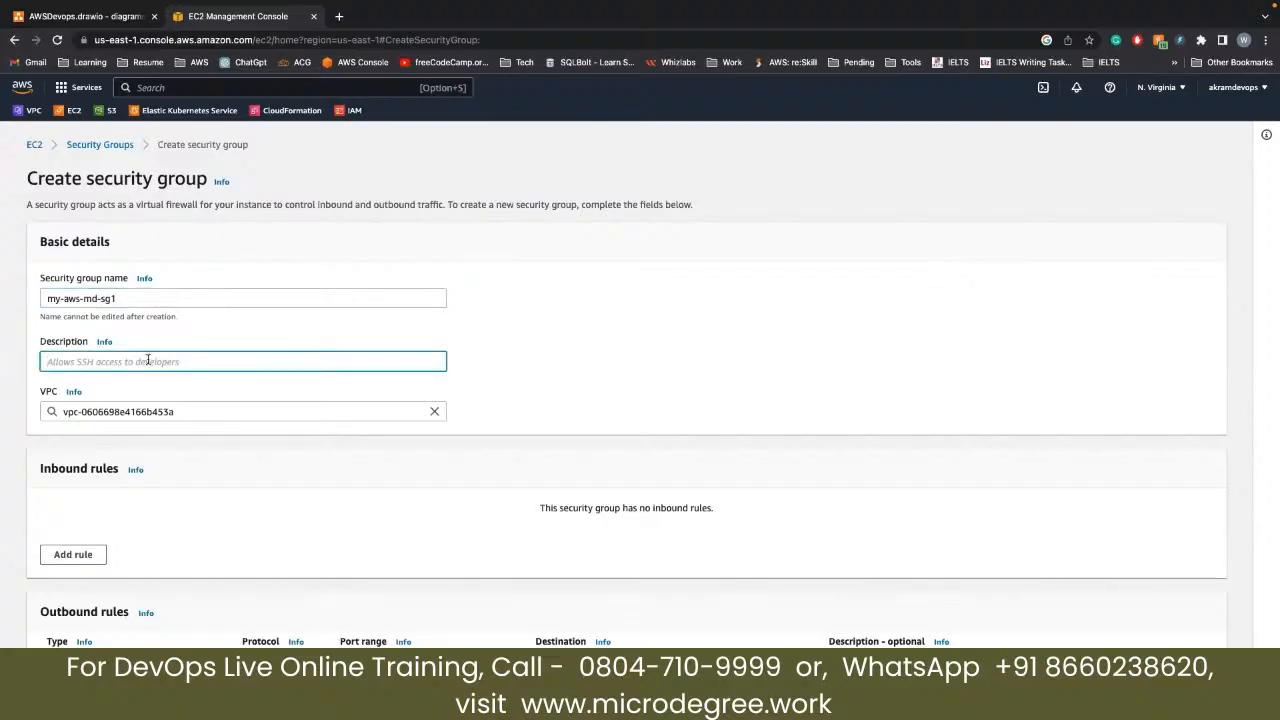
pyautogui.write('this is for')
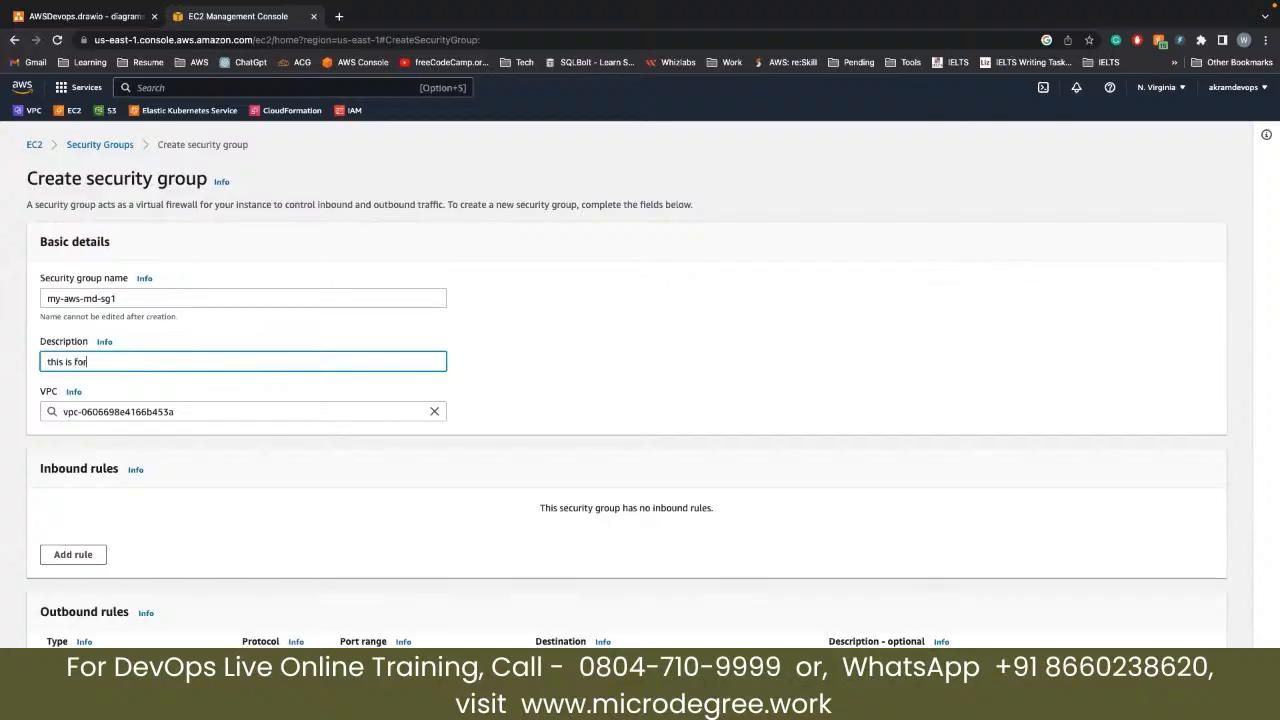
pyautogui.write(' aws class mar 15')
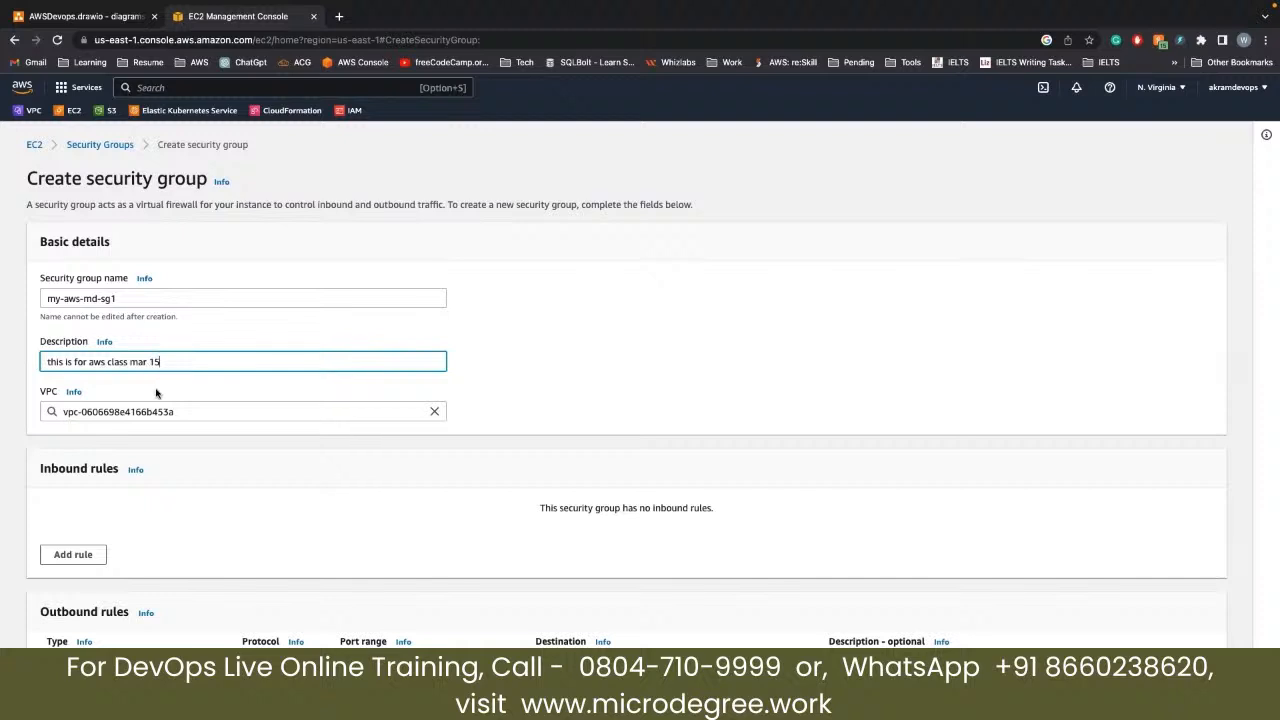
# Open the VPC console in a new browser tab and check in the VPC list which VPC is the default
pyautogui.click(301, 413)
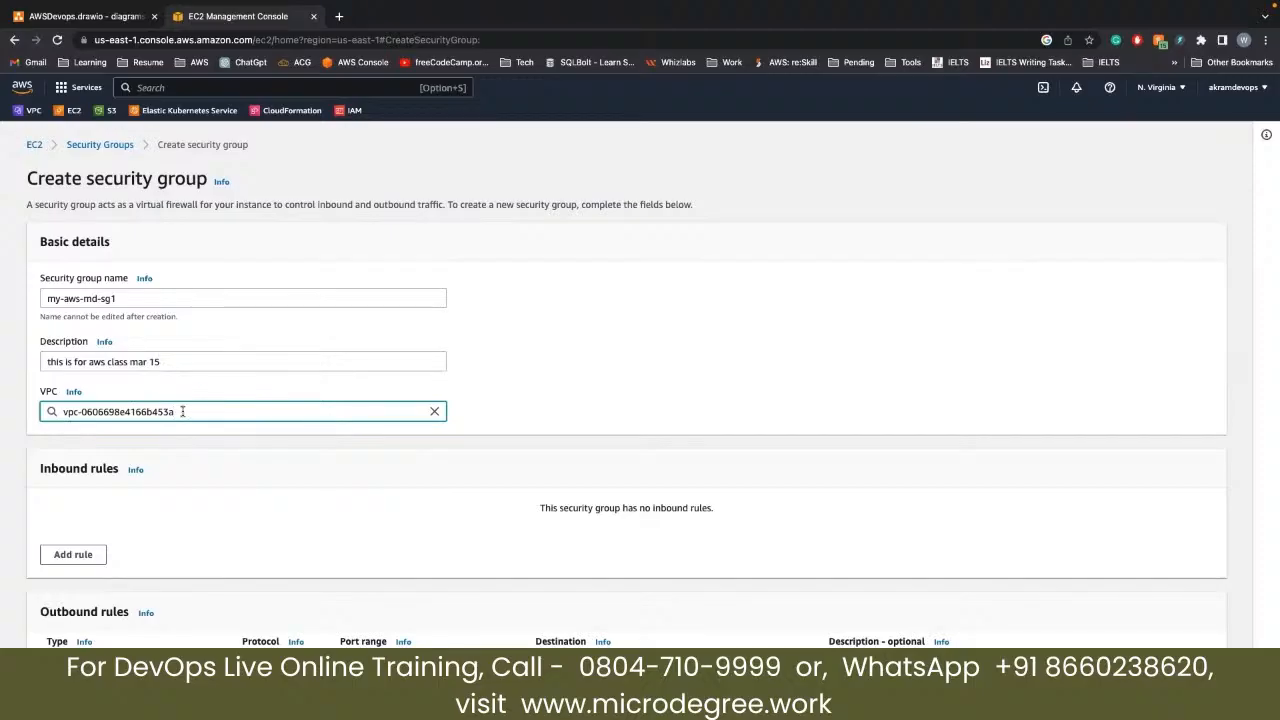
pyautogui.click(35, 112)
pyautogui.rightClick(35, 112)
pyautogui.click(90, 117)
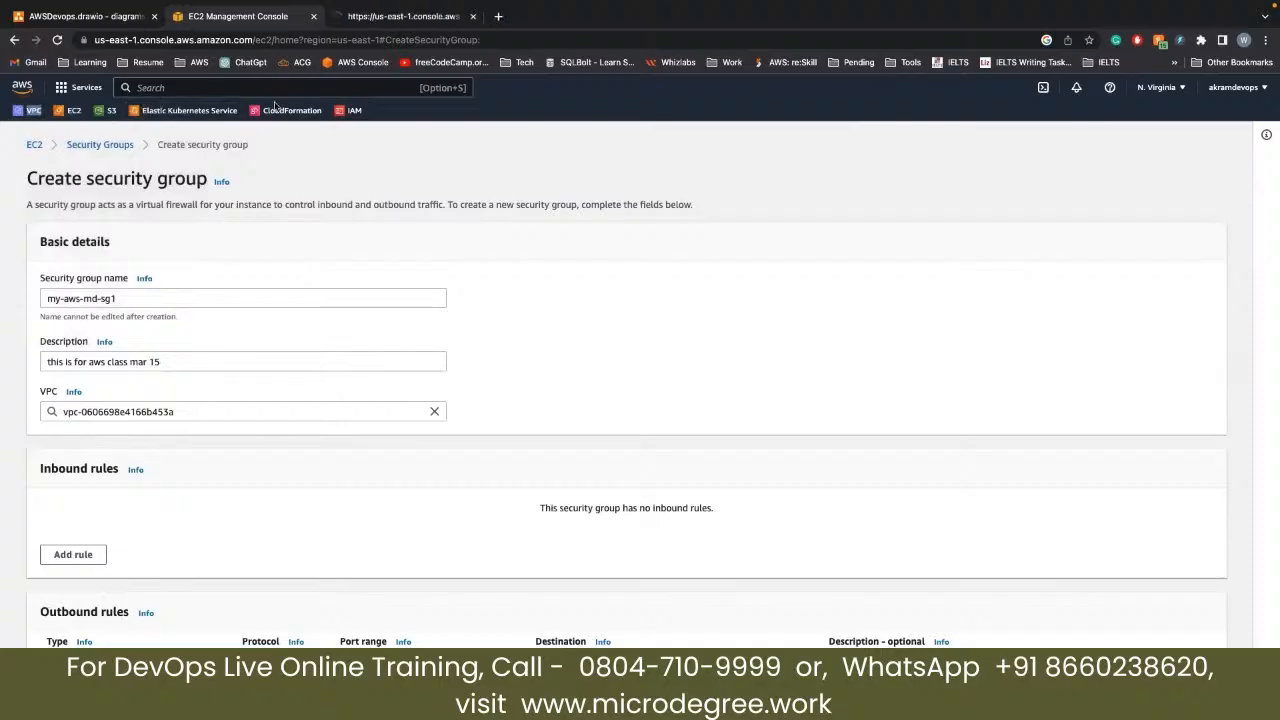
pyautogui.click(382, 18)
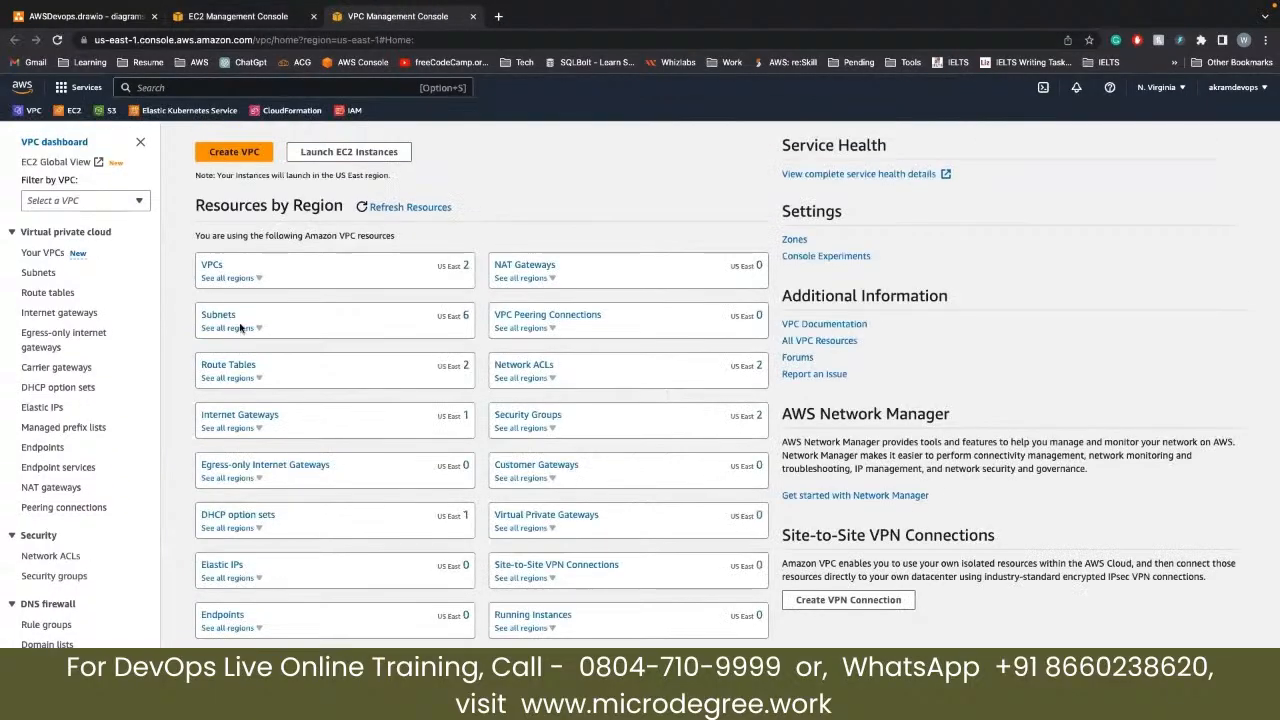
pyautogui.click(212, 265)
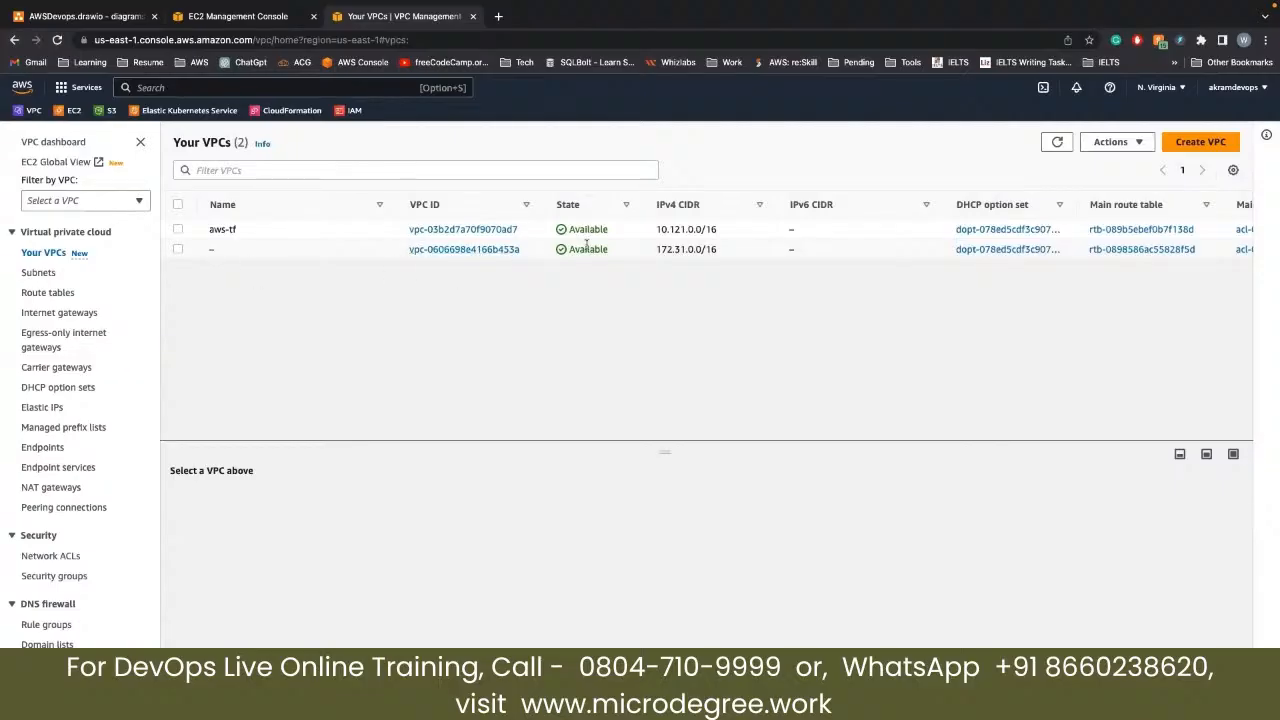
pyautogui.hscroll(5, 586, 244)
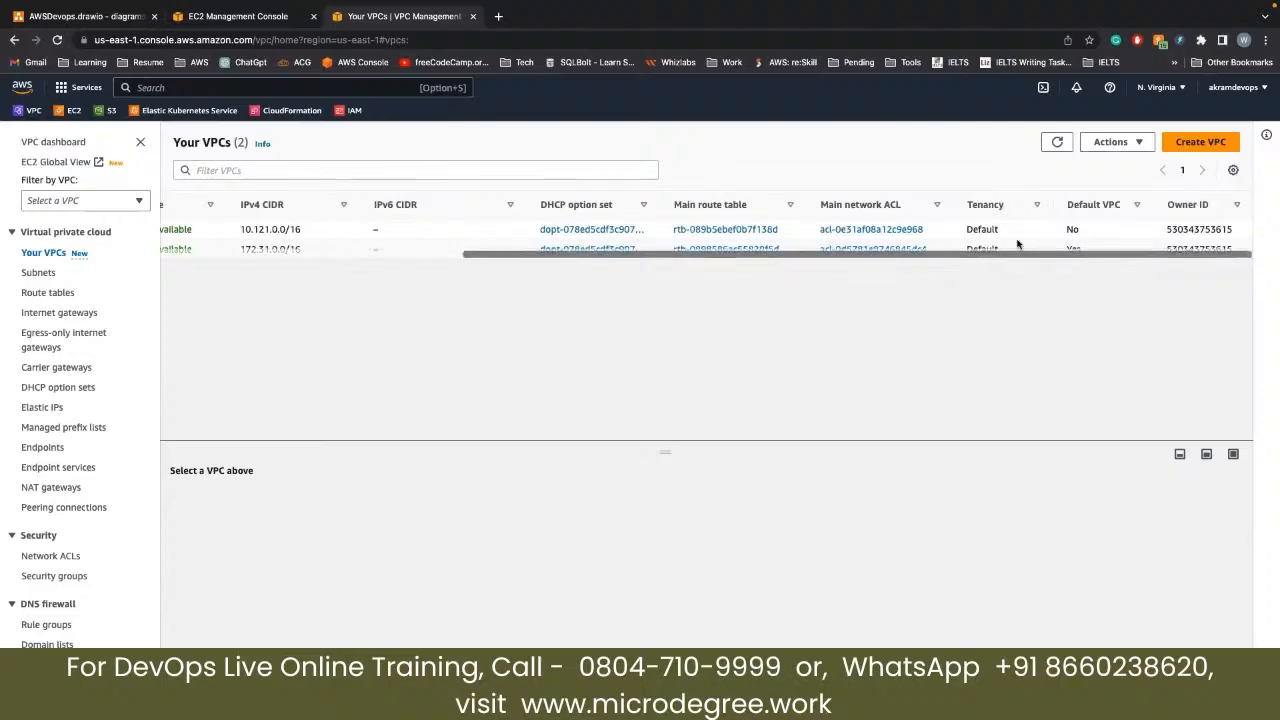
pyautogui.moveTo(1084, 251); pyautogui.dragTo(1049, 253)
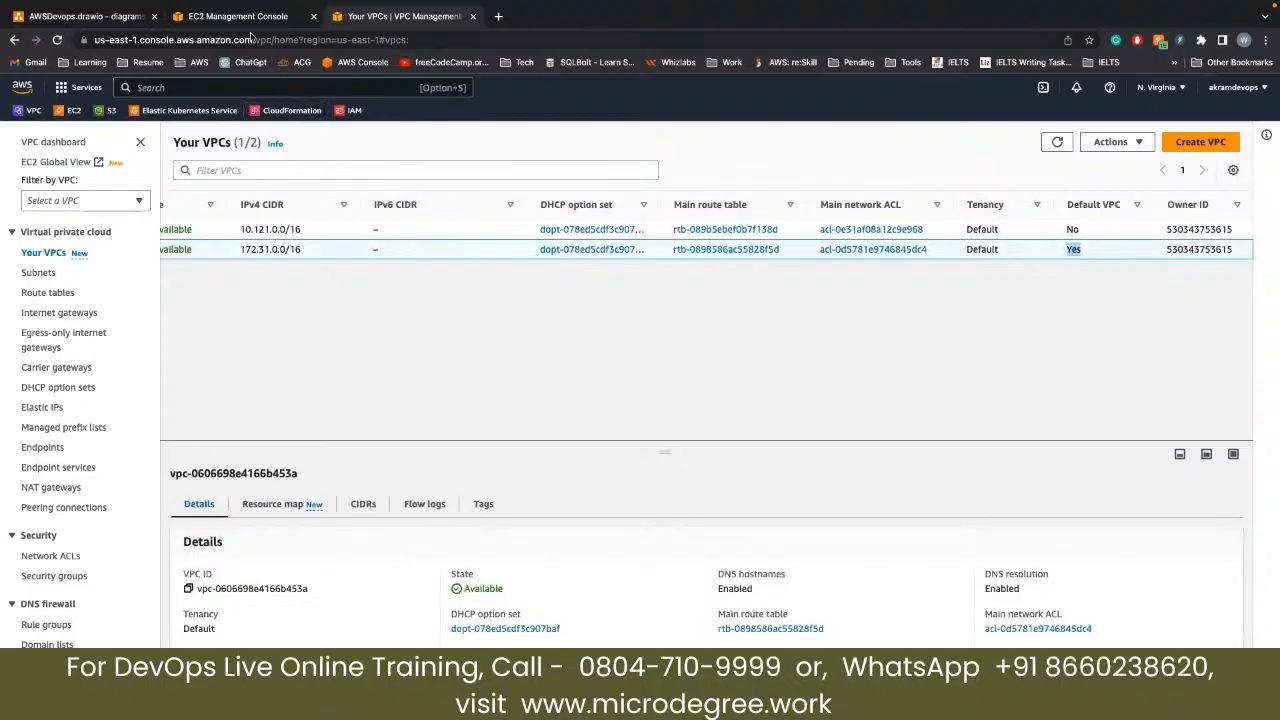
# Compare the VPC ID in the security group form with the default VPC's ID in the VPC list
pyautogui.click(243, 17)
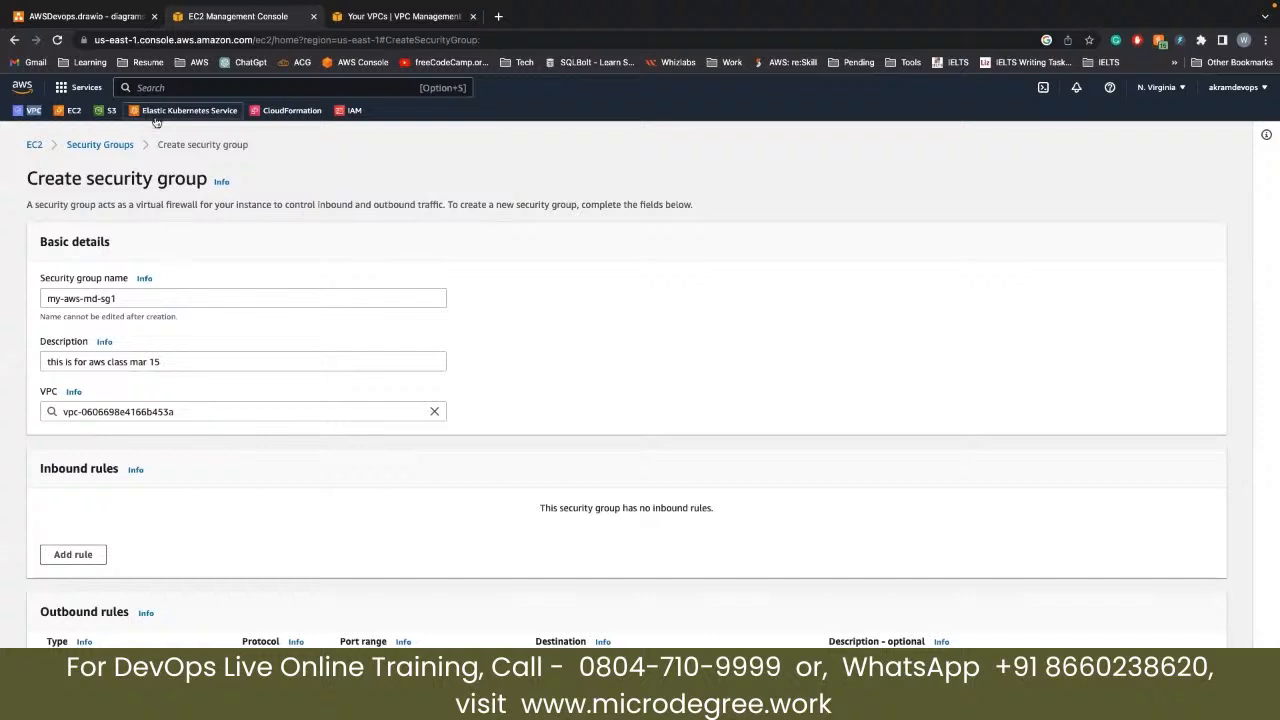
pyautogui.click(370, 18)
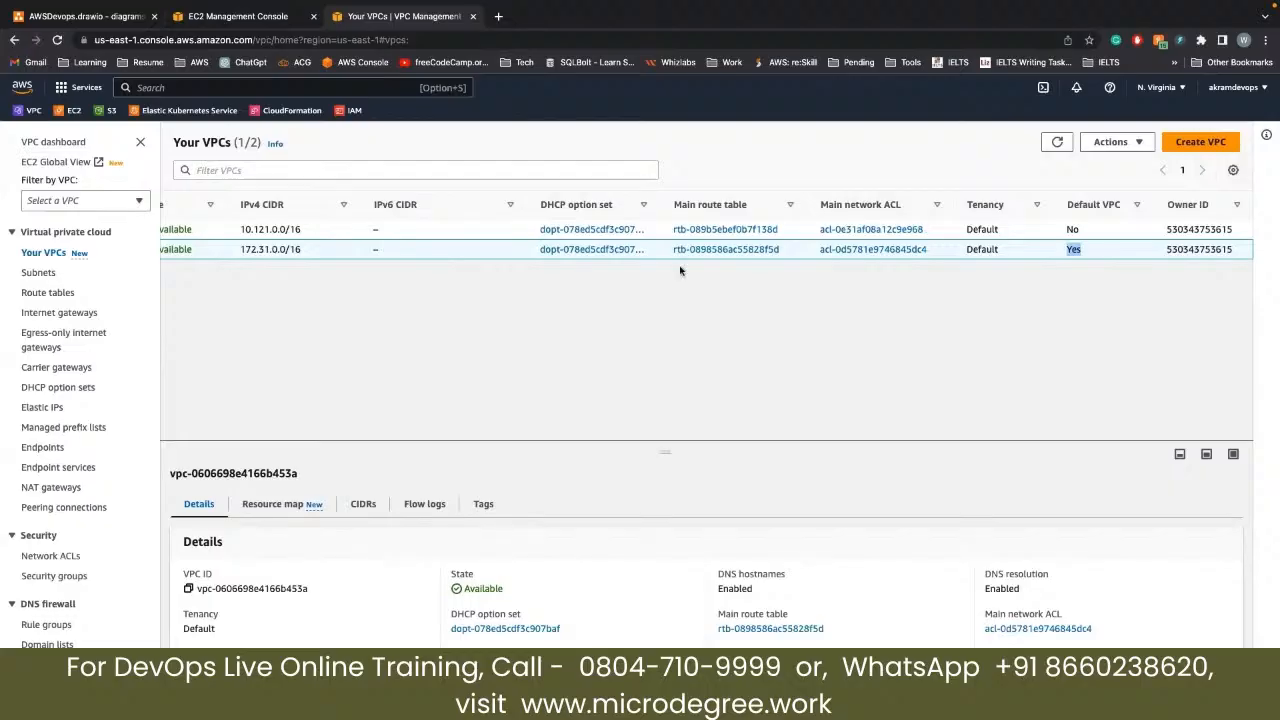
pyautogui.hscroll(-8, 533, 249)
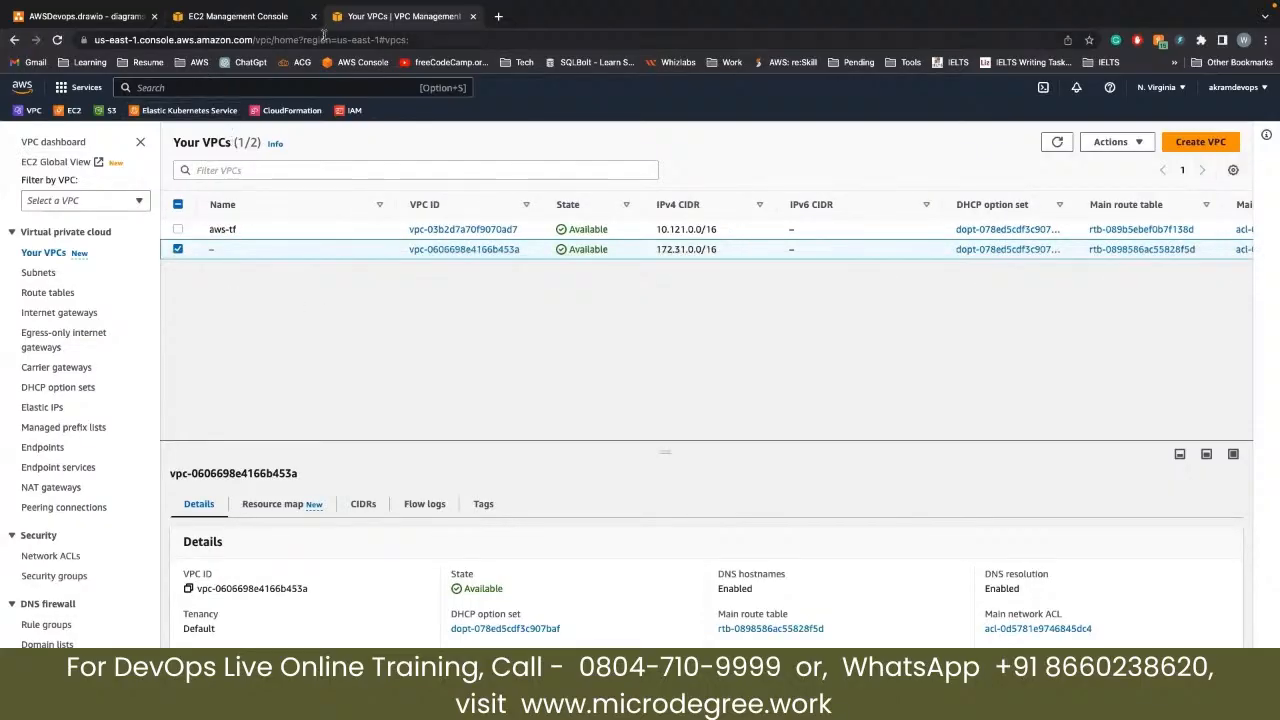
# Clear the VPC ID in the security group form and choose the default VPC, vpc-0606698e4166b453a, again
pyautogui.click(255, 18)
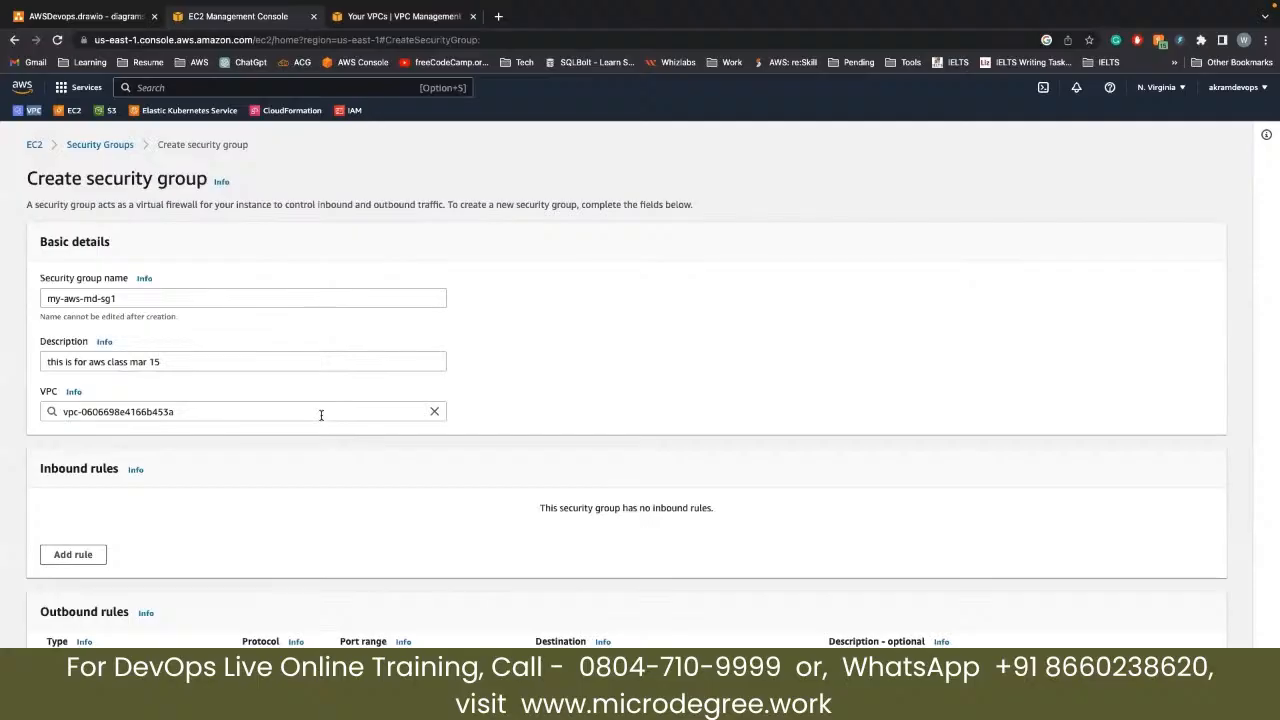
pyautogui.click(174, 412)
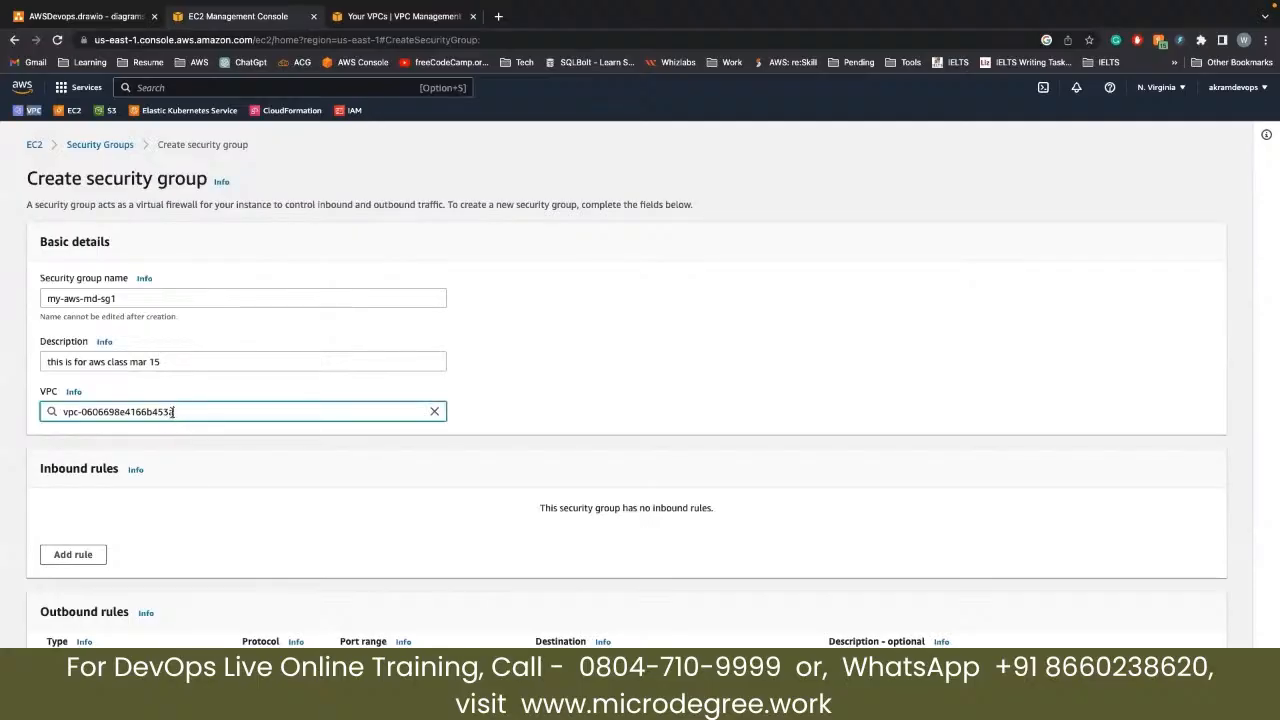
pyautogui.moveTo(174, 412); pyautogui.dragTo(82, 412)
pyautogui.press('BackSpace')
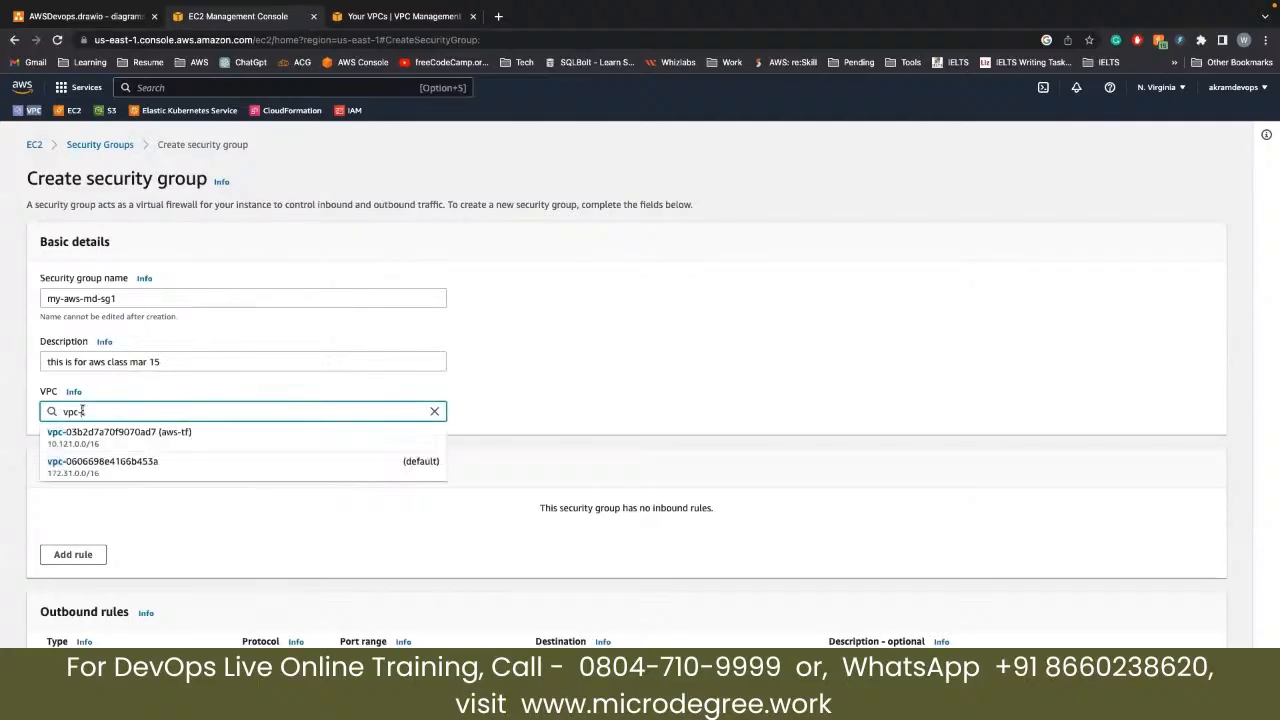
pyautogui.click(140, 464)
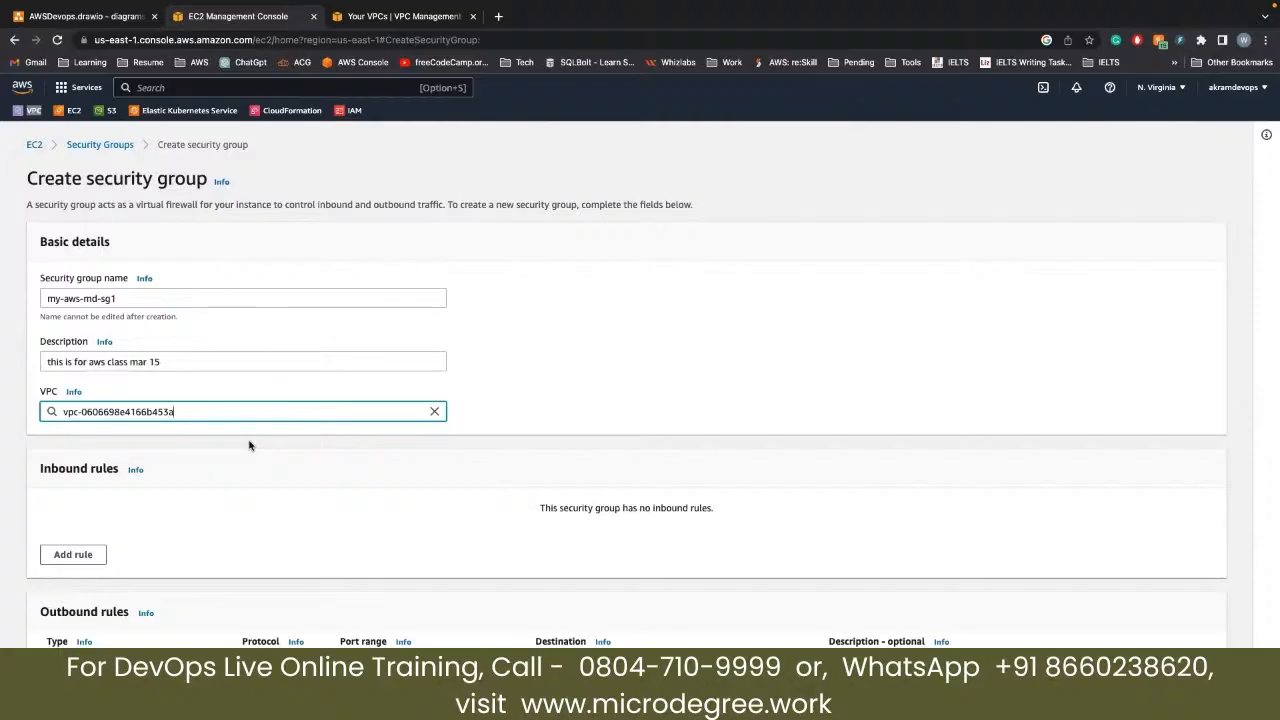
# In the VPC browser tab, open the EC2 dashboard and start launching a new instance
pyautogui.scroll(-5, 204, 496)
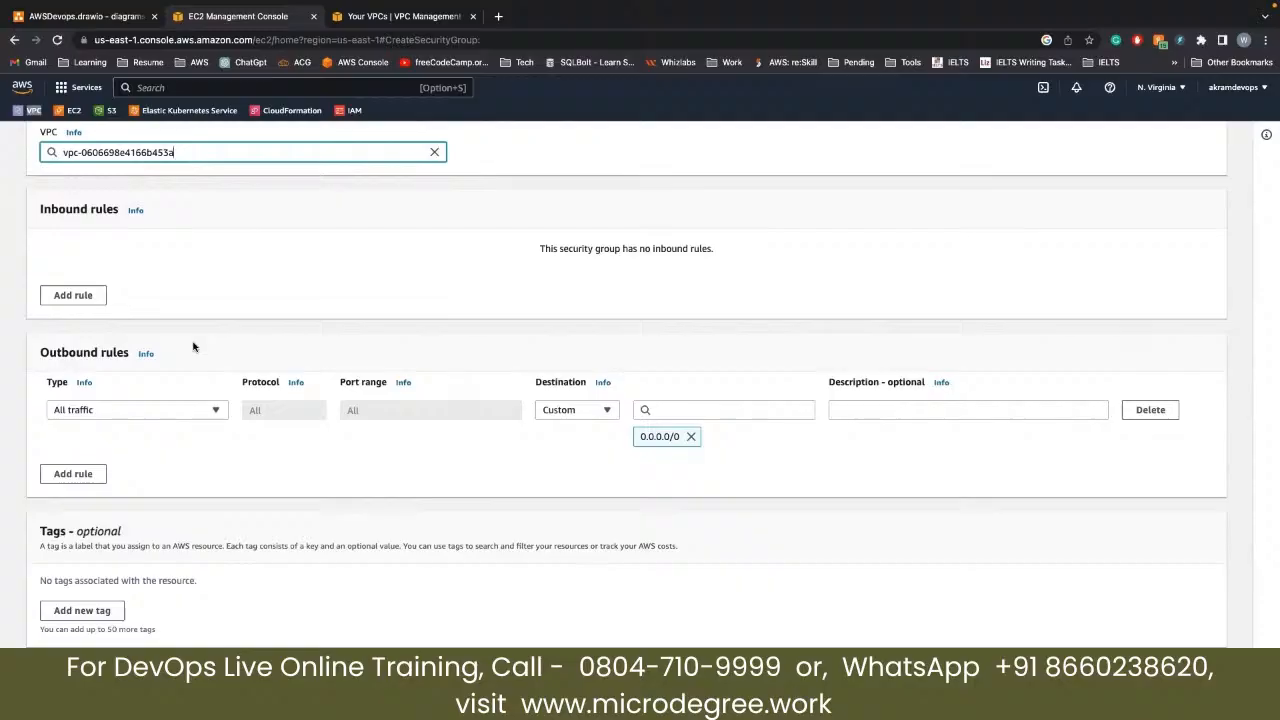
pyautogui.scroll(5, 193, 347)
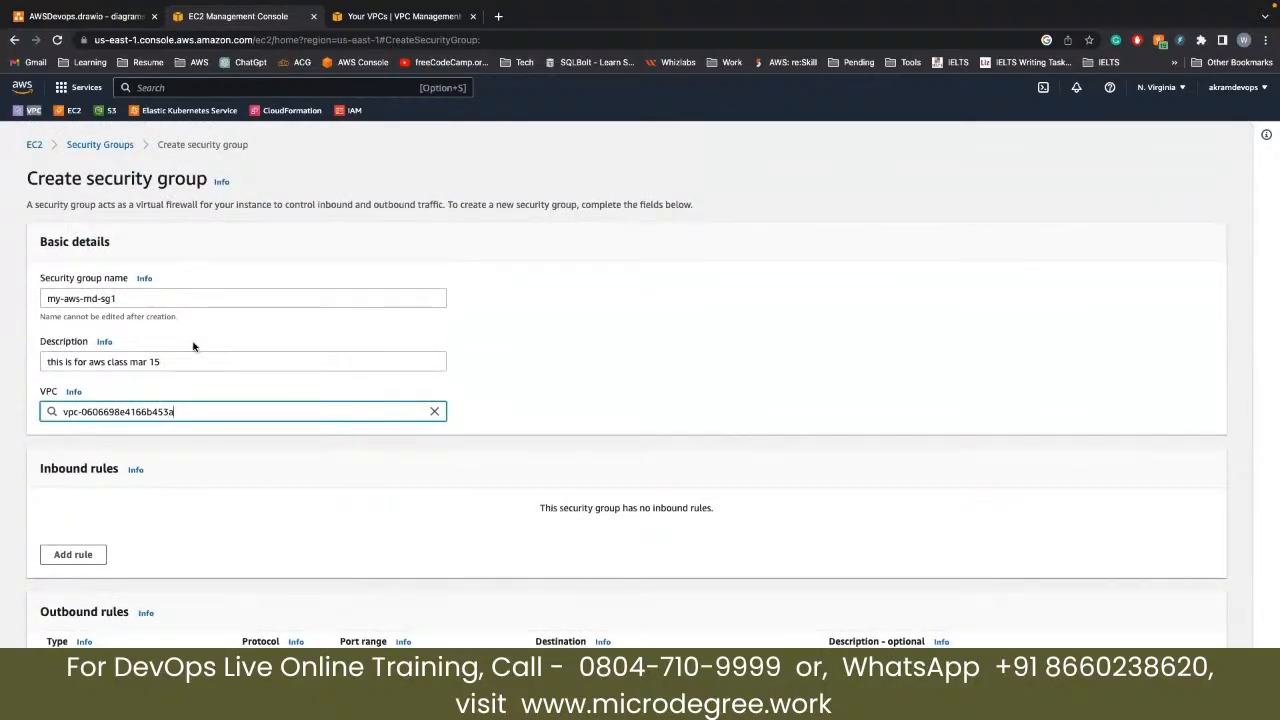
pyautogui.click(366, 17)
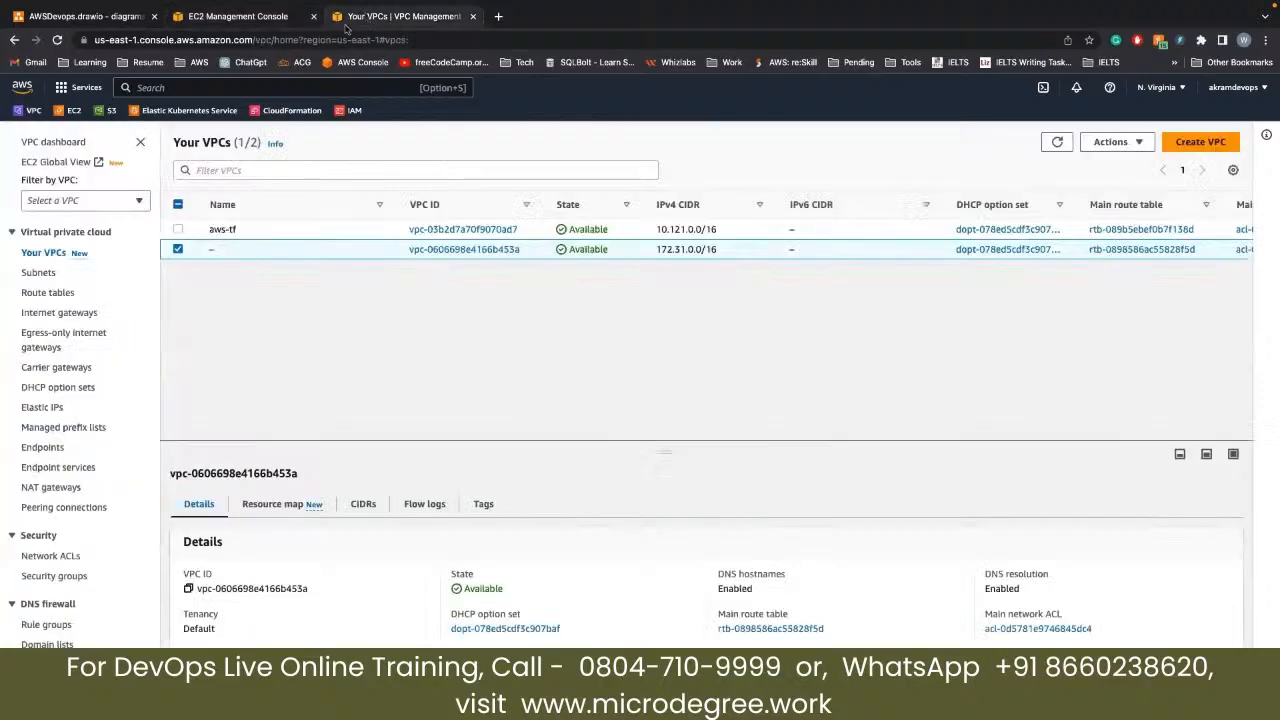
pyautogui.click(73, 111)
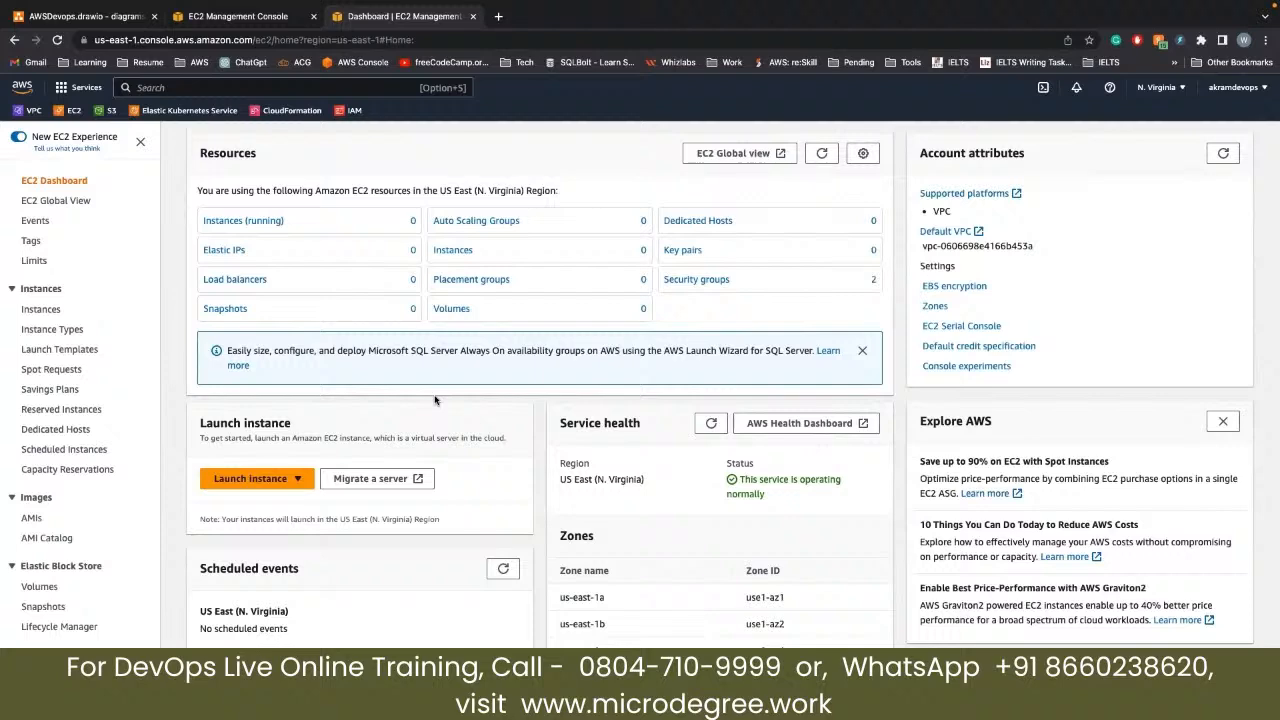
pyautogui.click(252, 479)
pyautogui.click(263, 501)
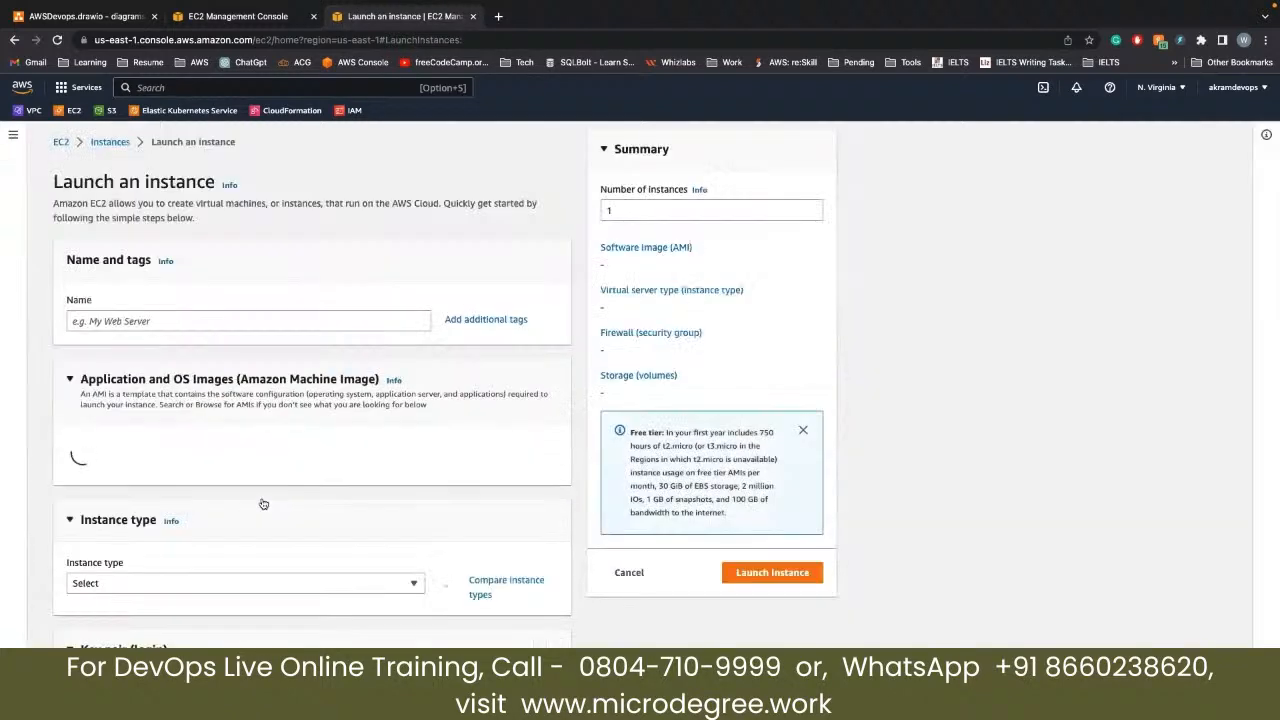
# Name the instance project-phoniex-linux-instance
pyautogui.write('p')
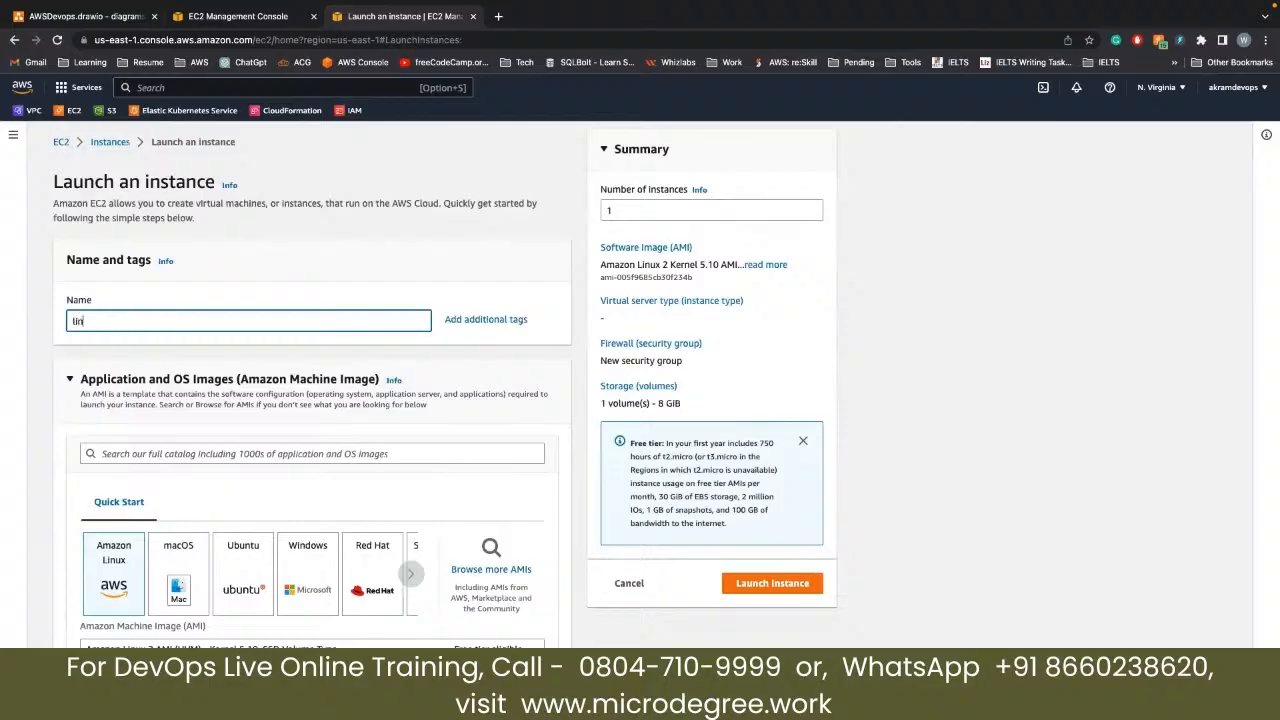
pyautogui.press('BackSpace')
pyautogui.write('project-phoniex-linux')
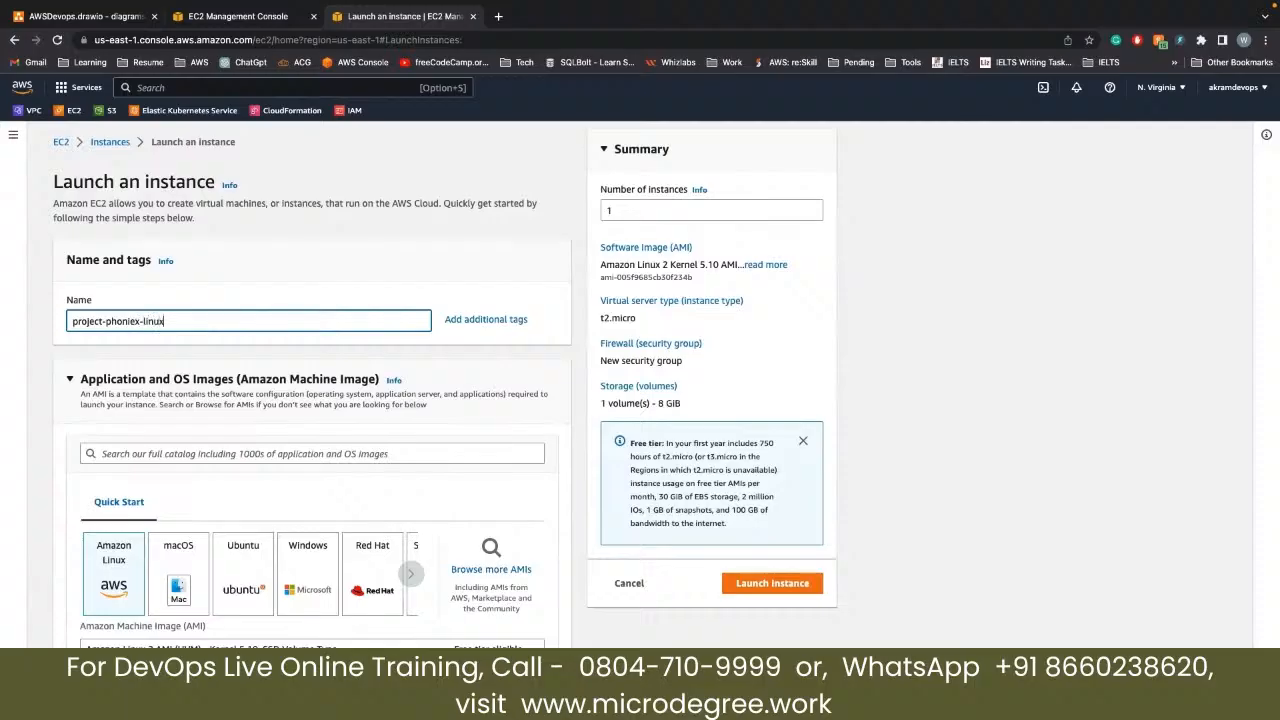
pyautogui.write('-instance')
pyautogui.moveTo(219, 327); pyautogui.dragTo(16, 326)
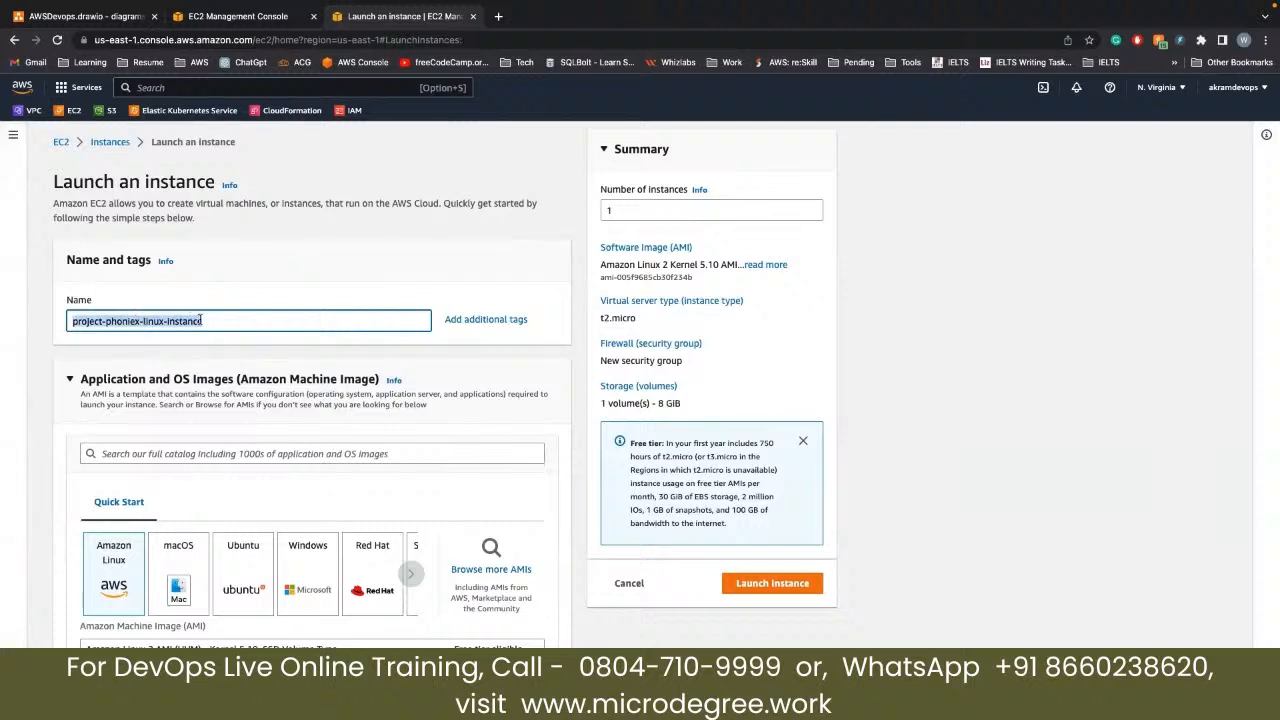
pyautogui.click(216, 320)
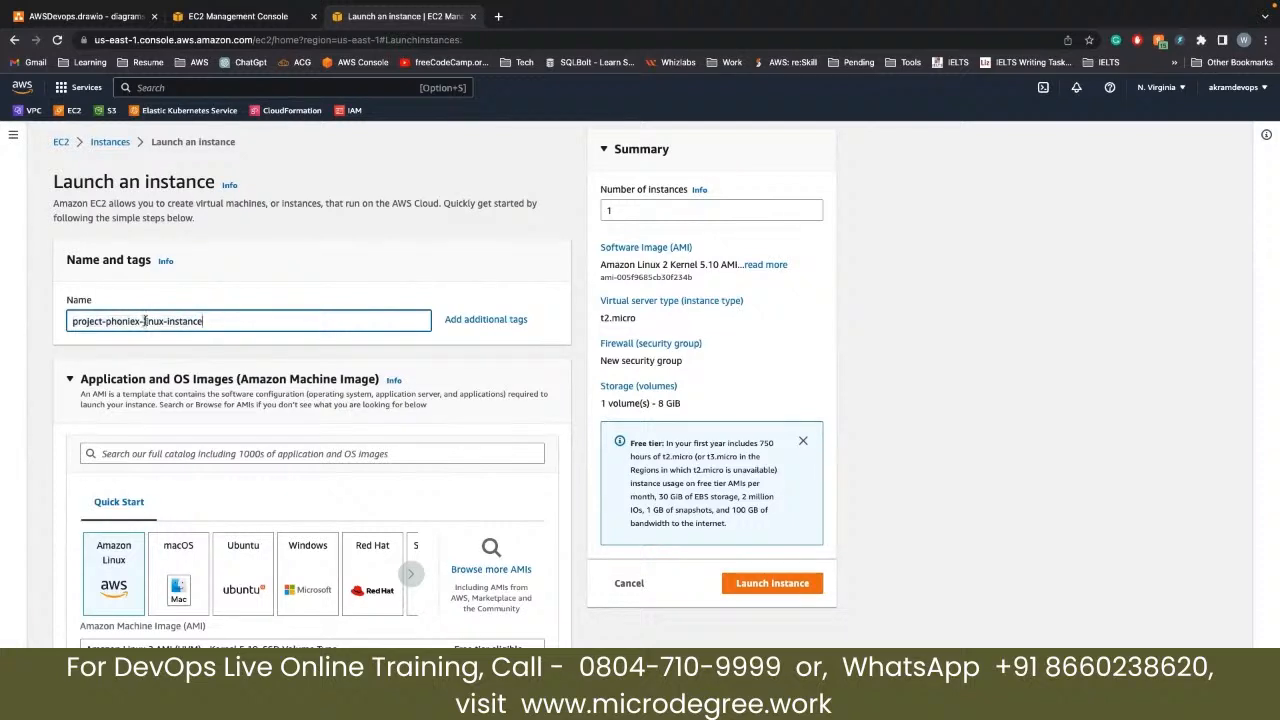
# Replace the instance name with dell-cloud-vm
pyautogui.press('super+a')
pyautogui.write('dell-')
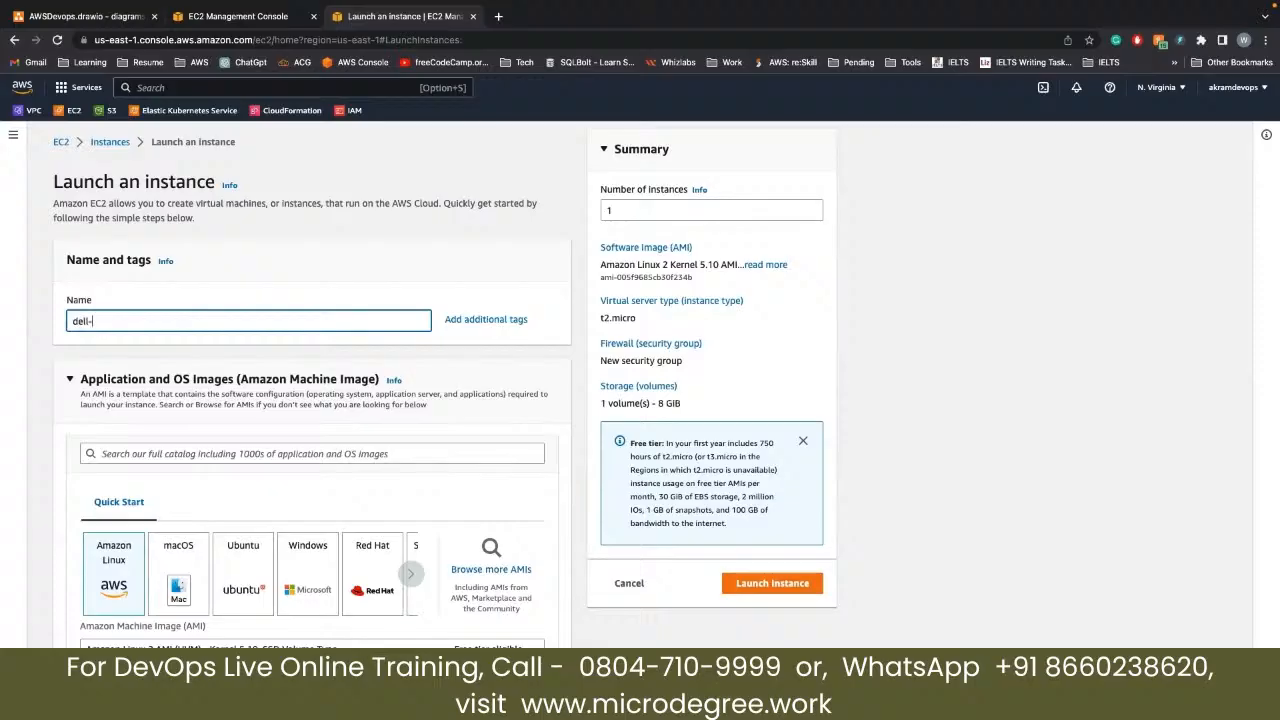
pyautogui.write('cloud-vm')
# Preview the Ubuntu, macOS and Windows quick-start images available for the instance
pyautogui.scroll(-2, 60, 425)
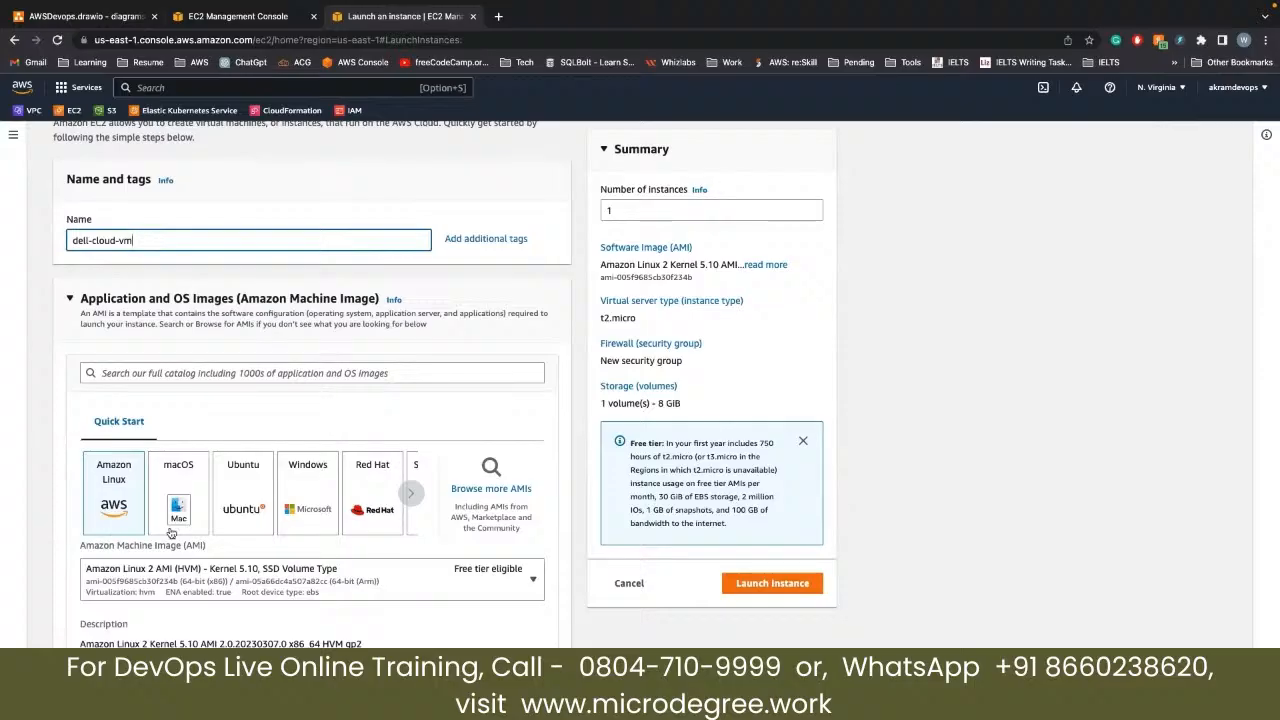
pyautogui.click(238, 507)
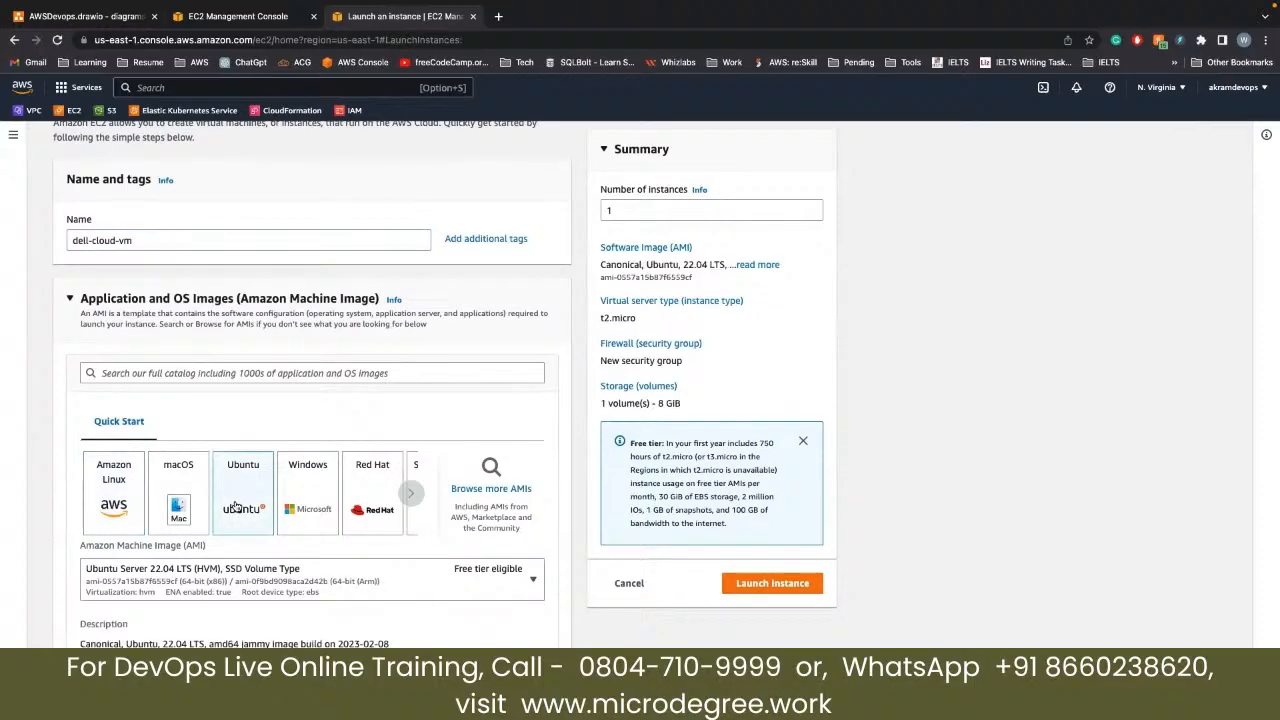
pyautogui.click(168, 506)
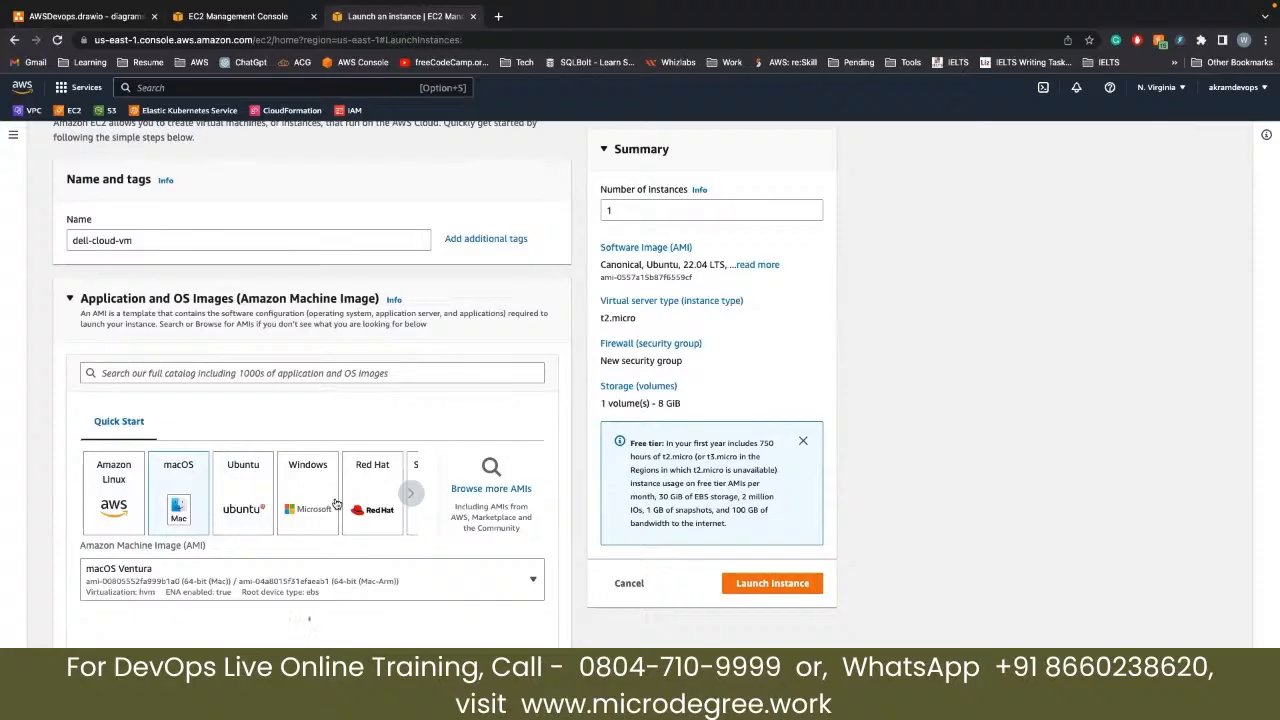
pyautogui.click(336, 503)
# Browse the full AMI catalog and examine the quick-start images, including the Amazon Linux 2 Kernel 5.10 AMI
pyautogui.click(482, 489)
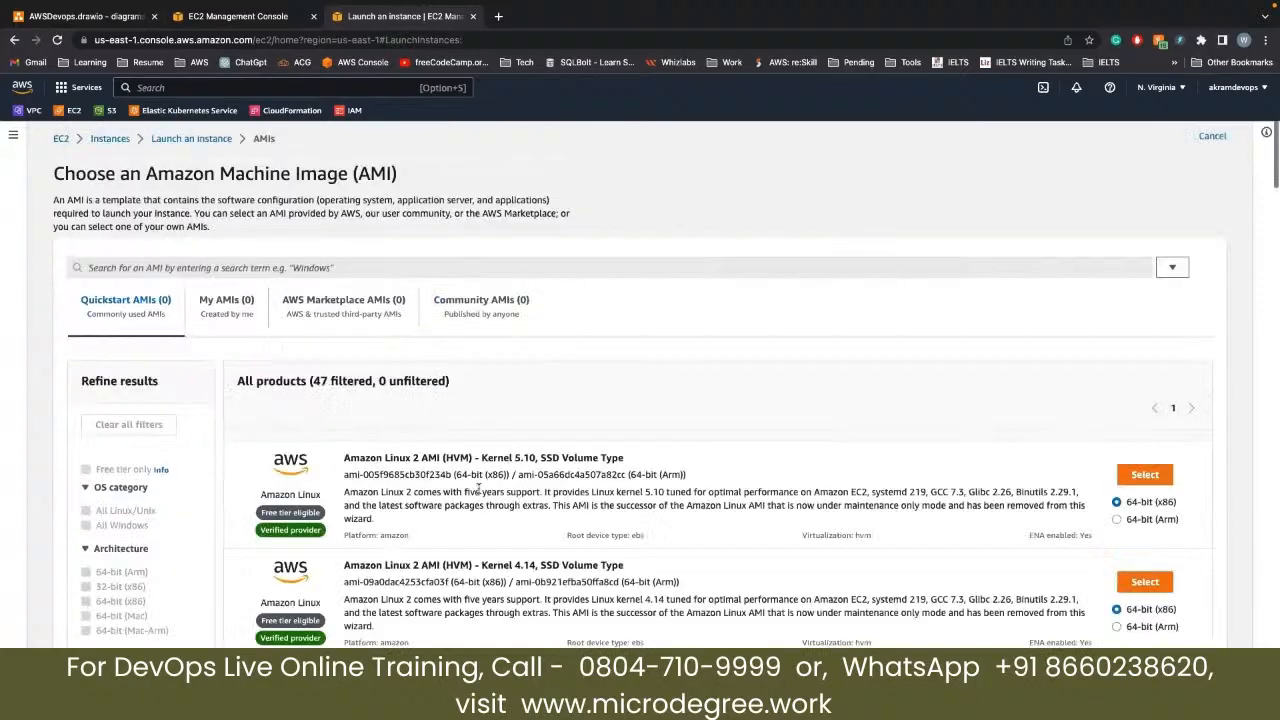
pyautogui.scroll(-15, 480, 489)
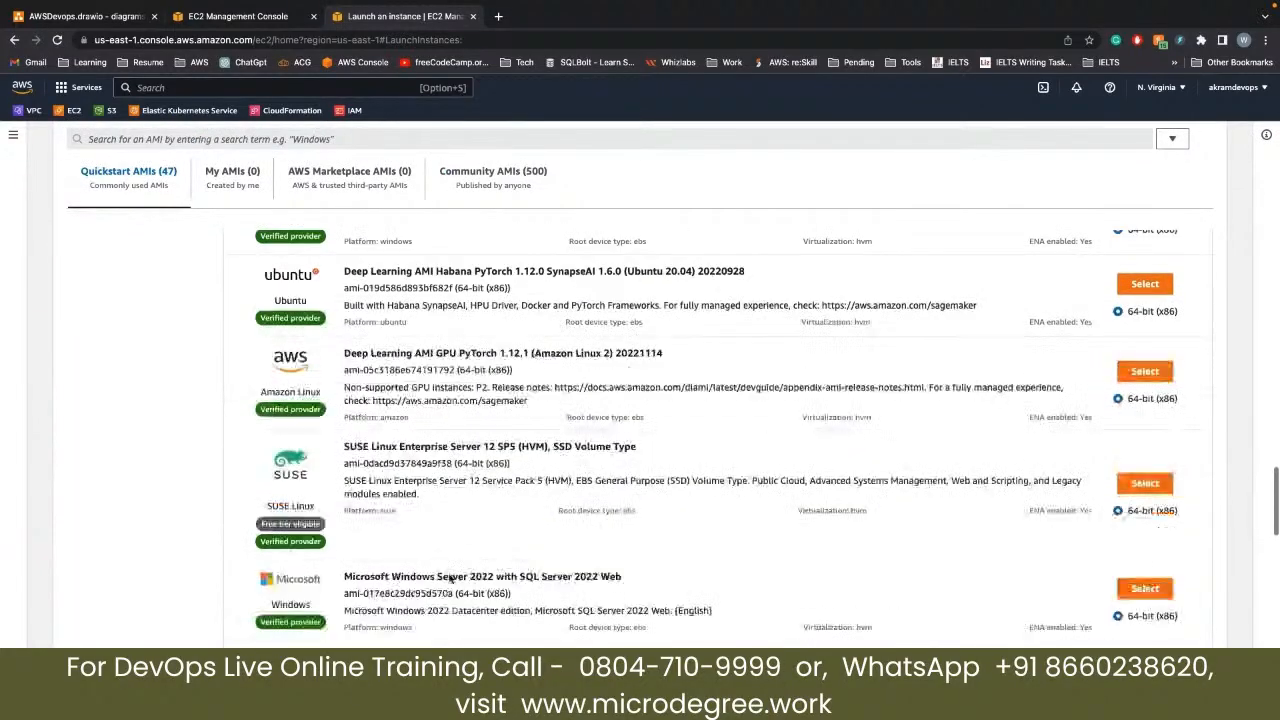
pyautogui.scroll(-10, 450, 578)
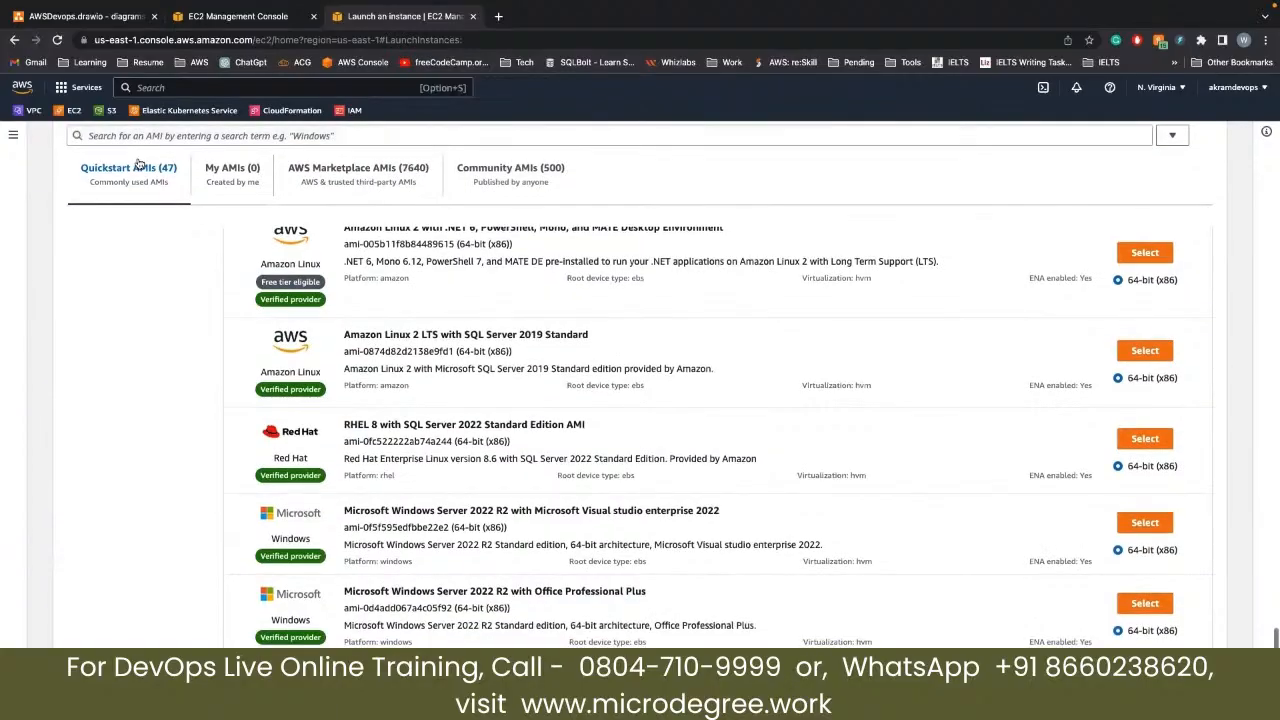
pyautogui.scroll(20, 139, 163)
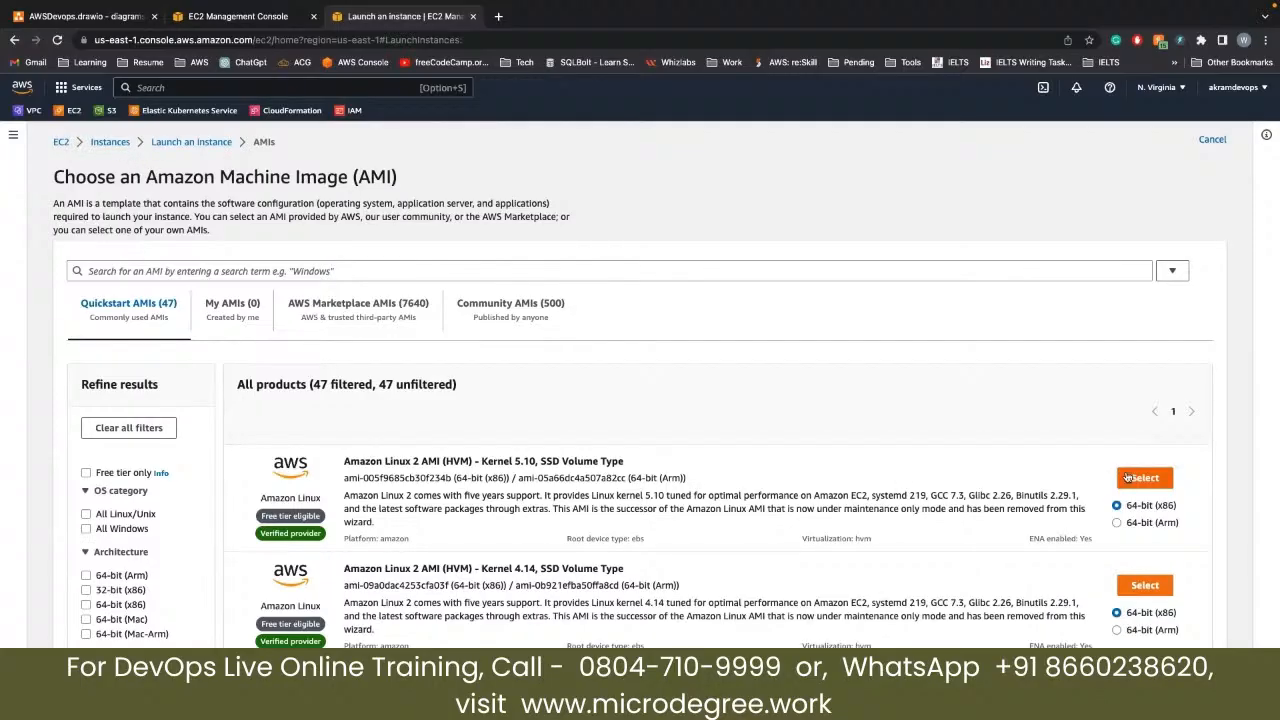
pyautogui.moveTo(344, 461); pyautogui.dragTo(596, 440)
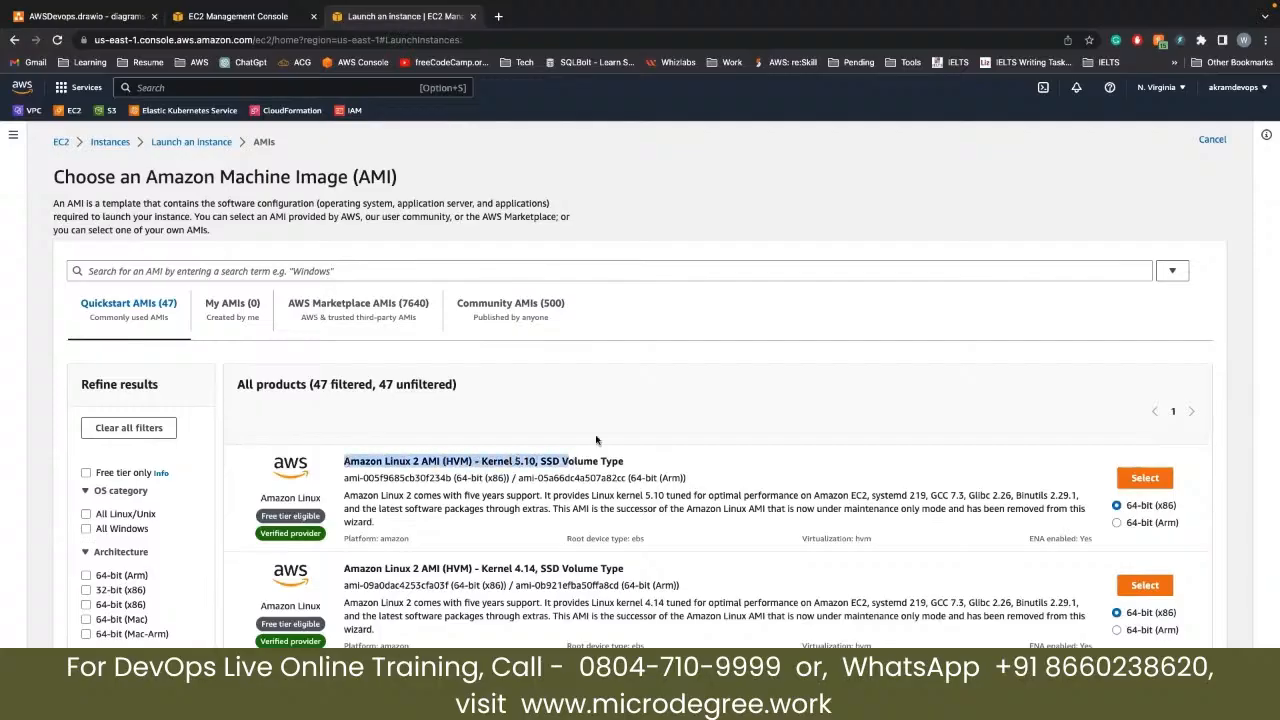
# Choose the Amazon Linux 2 AMI (HVM) - Kernel 5.10, SSD Volume Type image in 64-bit (x86) for the dell-cloud-vm instance
pyautogui.click(1146, 479)
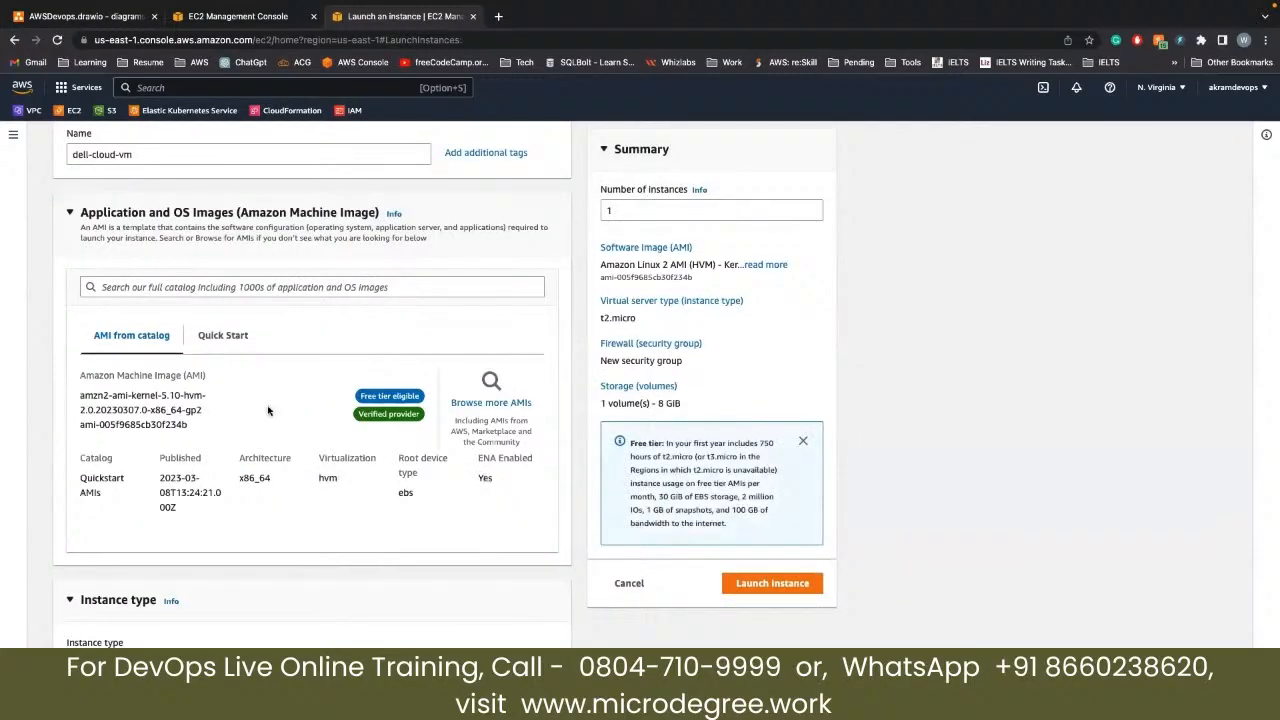
pyautogui.scroll(3, 268, 410)
pyautogui.moveTo(138, 320); pyautogui.dragTo(68, 322)
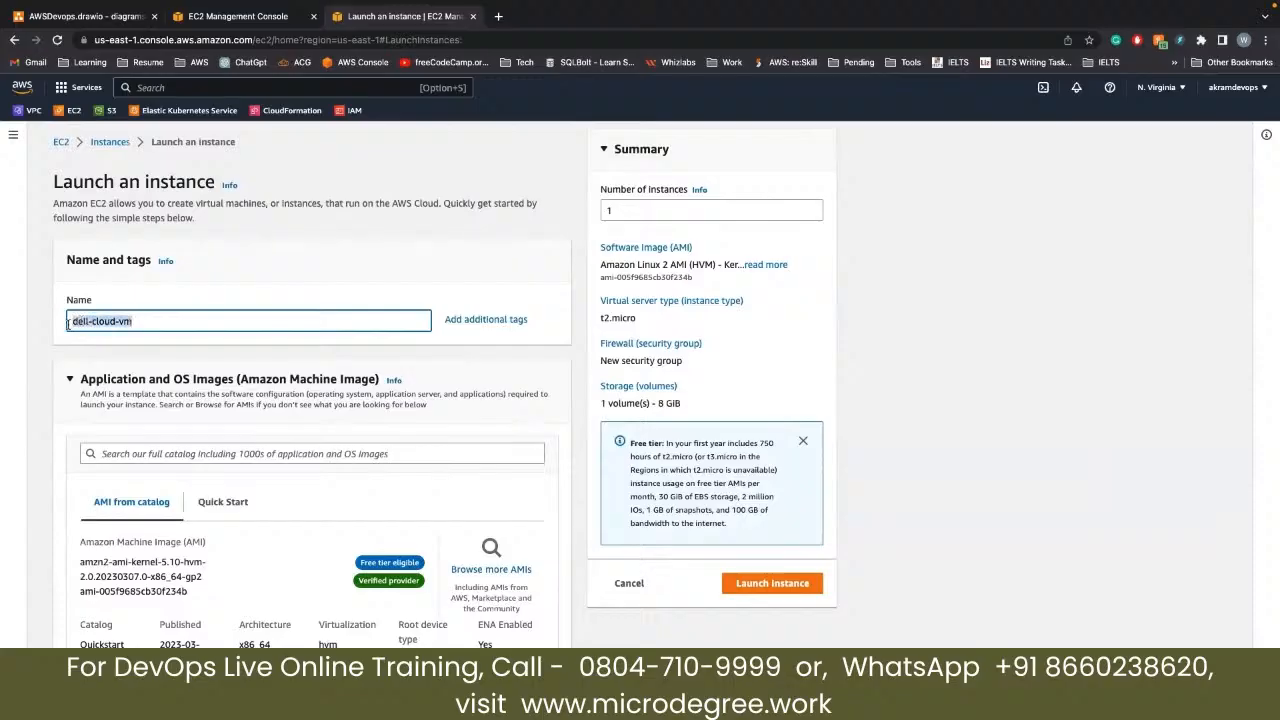
pyautogui.scroll(-3, 82, 418)
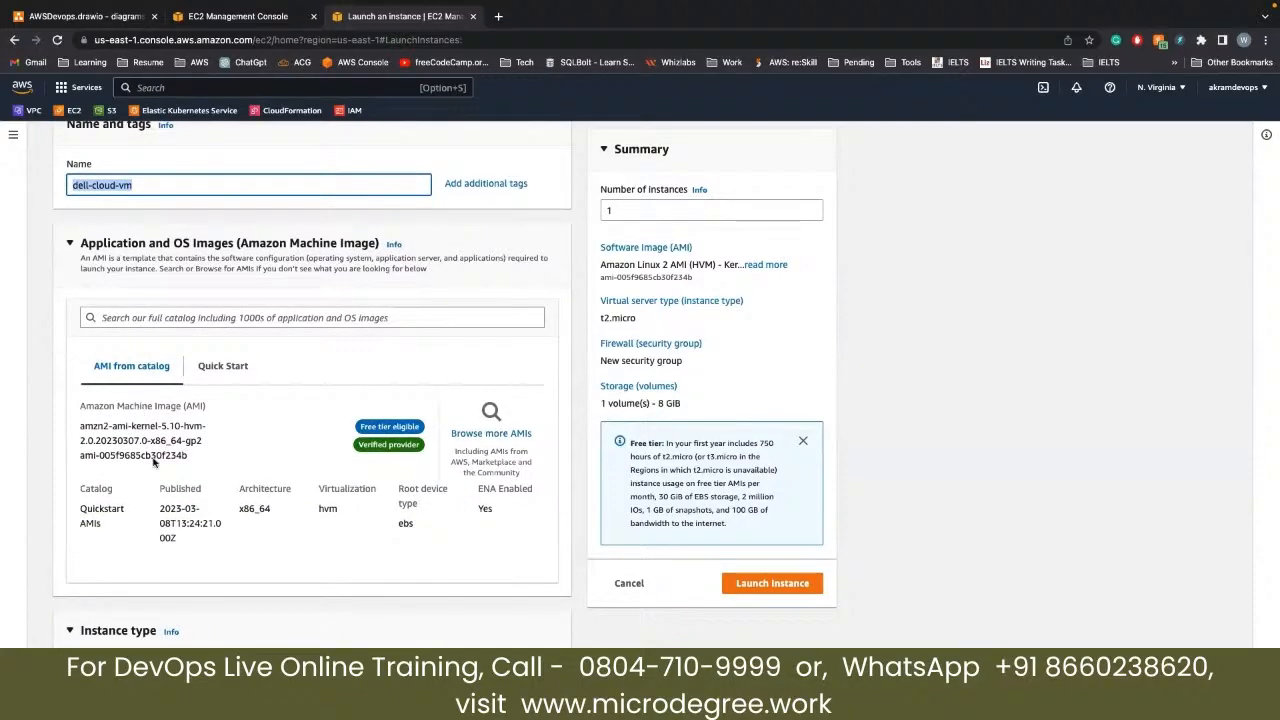
pyautogui.scroll(-5, 153, 461)
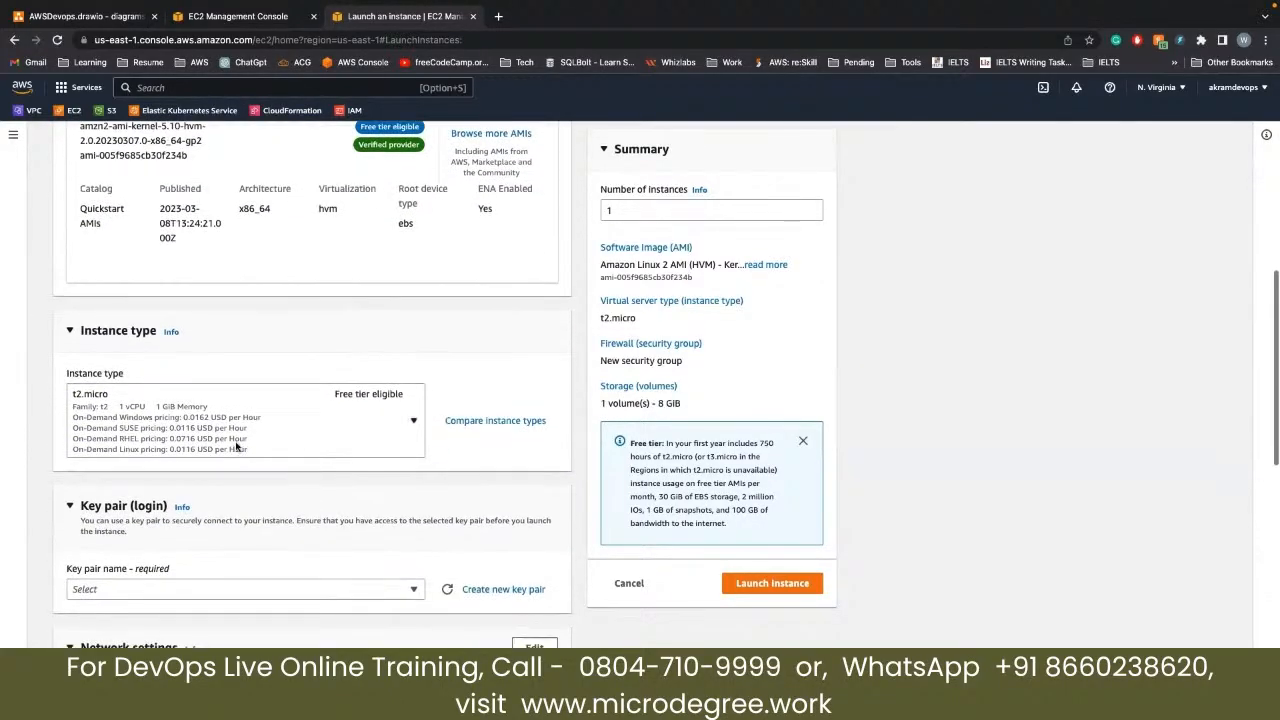
# Examine the available instance types with their vCPU, memory and on-demand pricing, keeping t2.micro selected
pyautogui.click(161, 424)
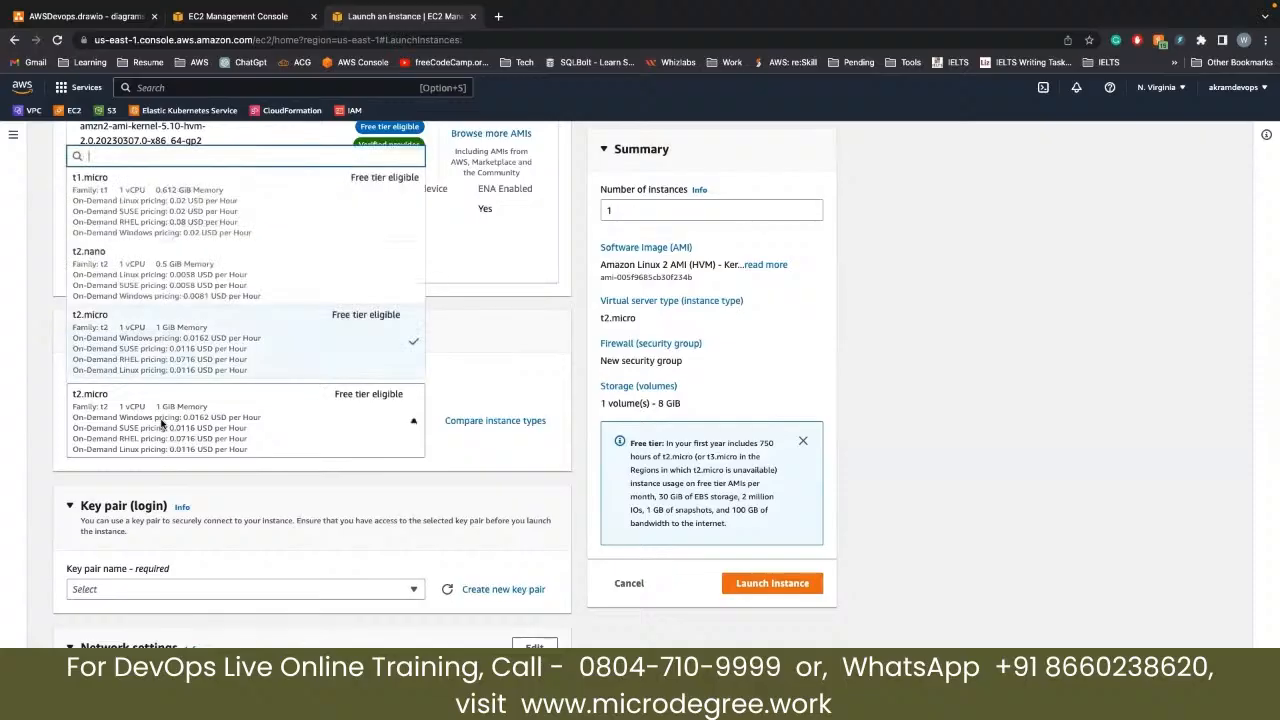
pyautogui.scroll(-1, 192, 347)
pyautogui.scroll(-5, 192, 347)
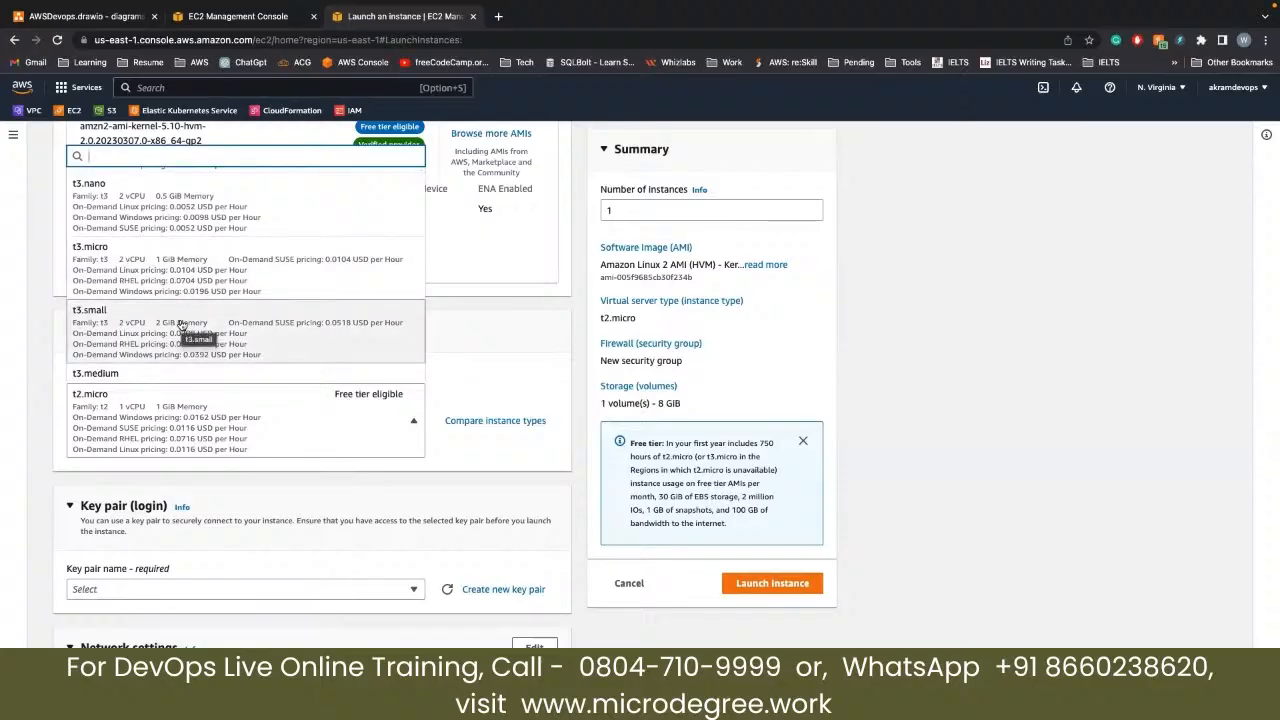
pyautogui.scroll(-3, 182, 325)
pyautogui.click(466, 333)
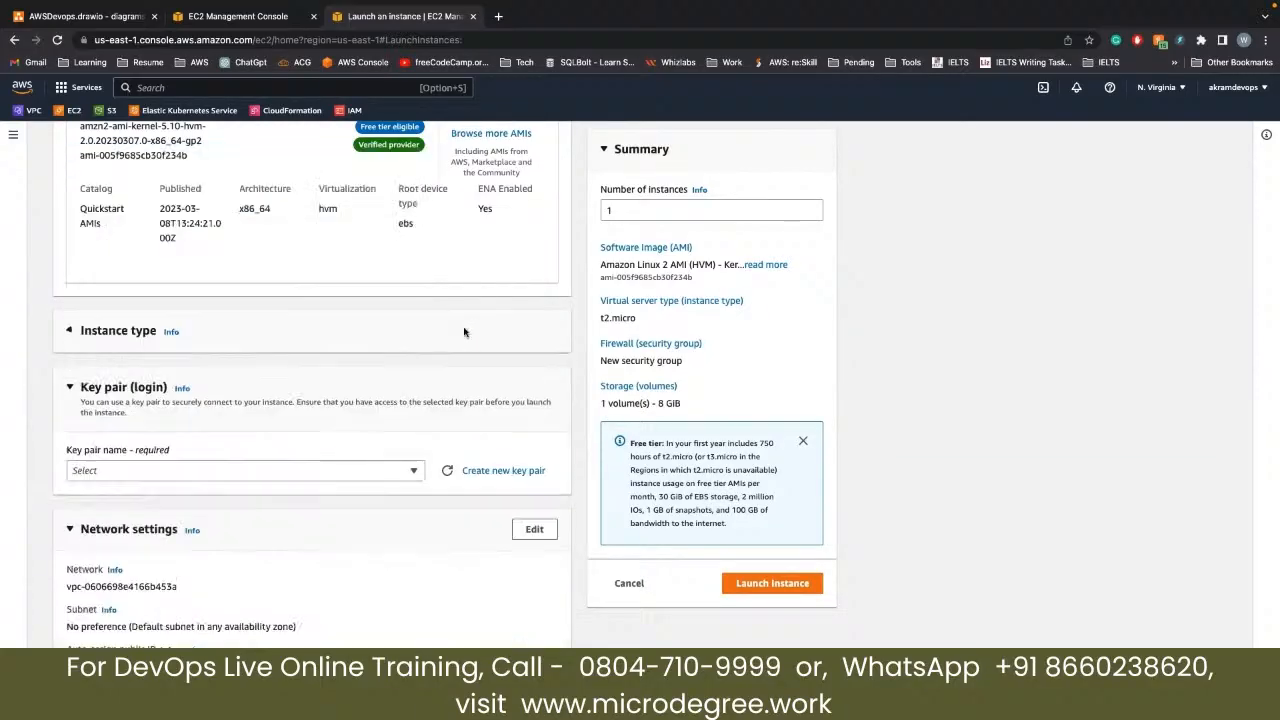
pyautogui.click(126, 331)
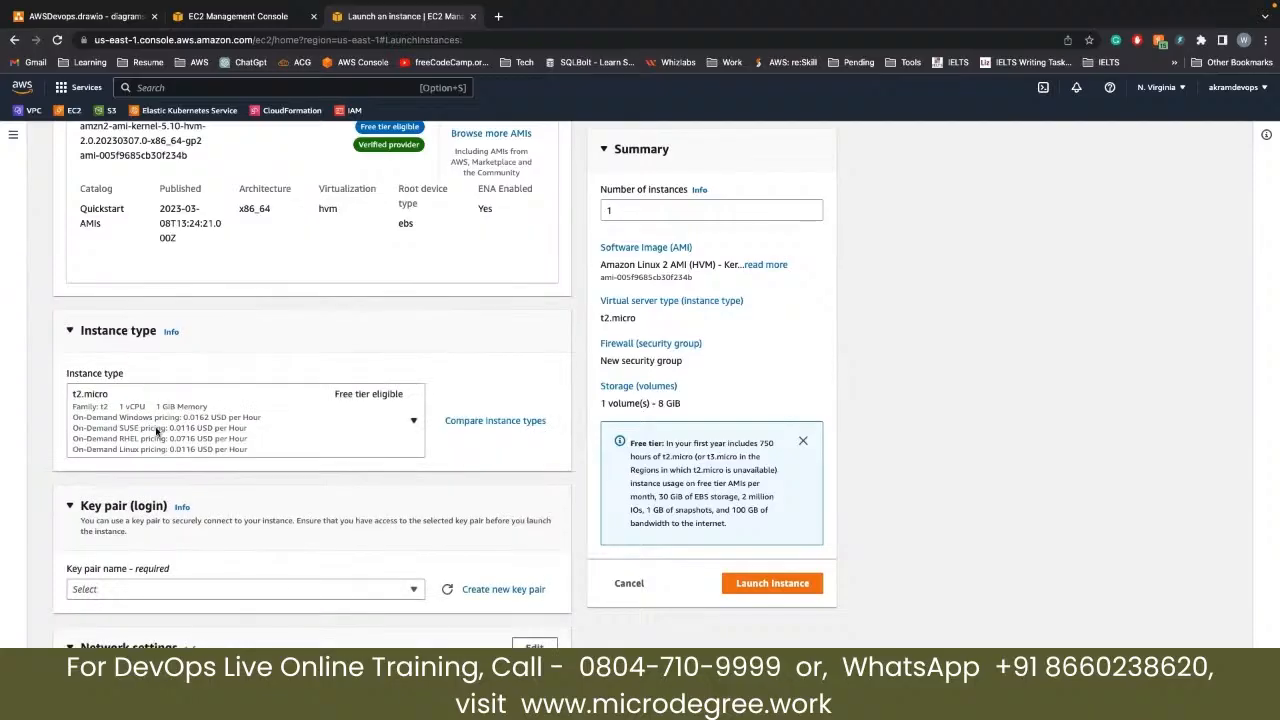
# Check which key pairs are available for logging in to the instance
pyautogui.scroll(-5, 163, 397)
pyautogui.scroll(2, 163, 397)
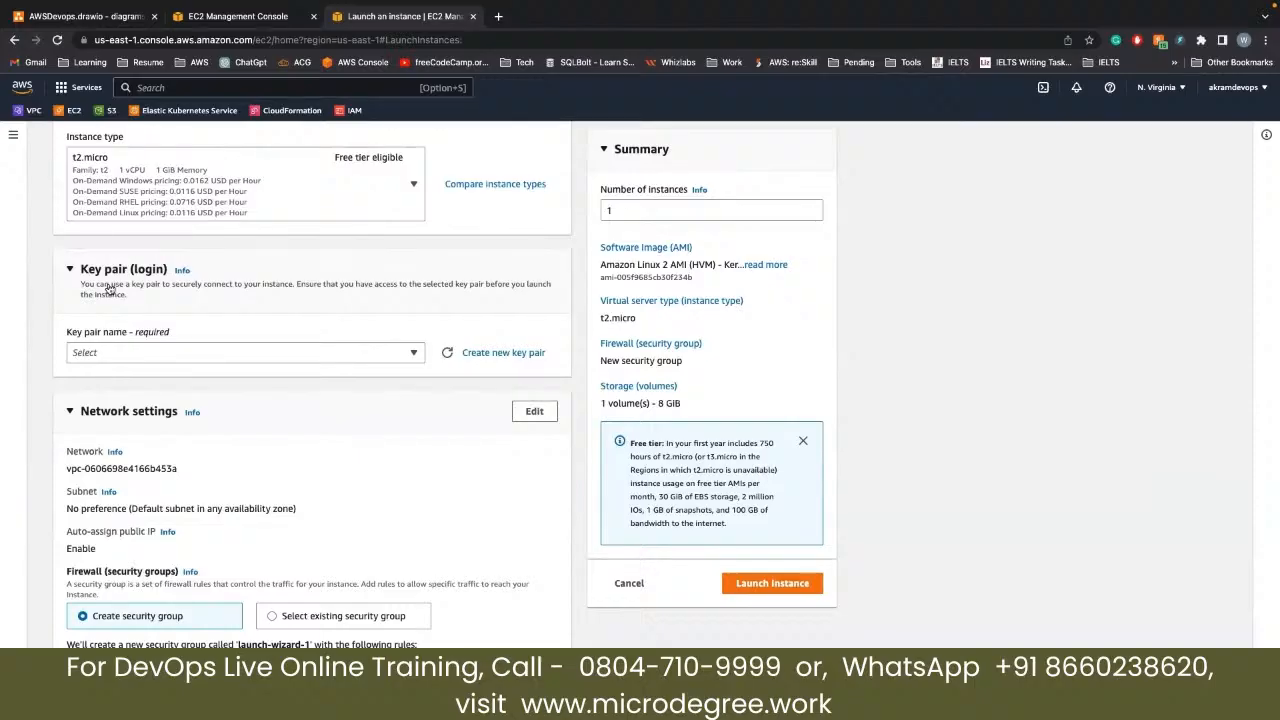
pyautogui.click(130, 354)
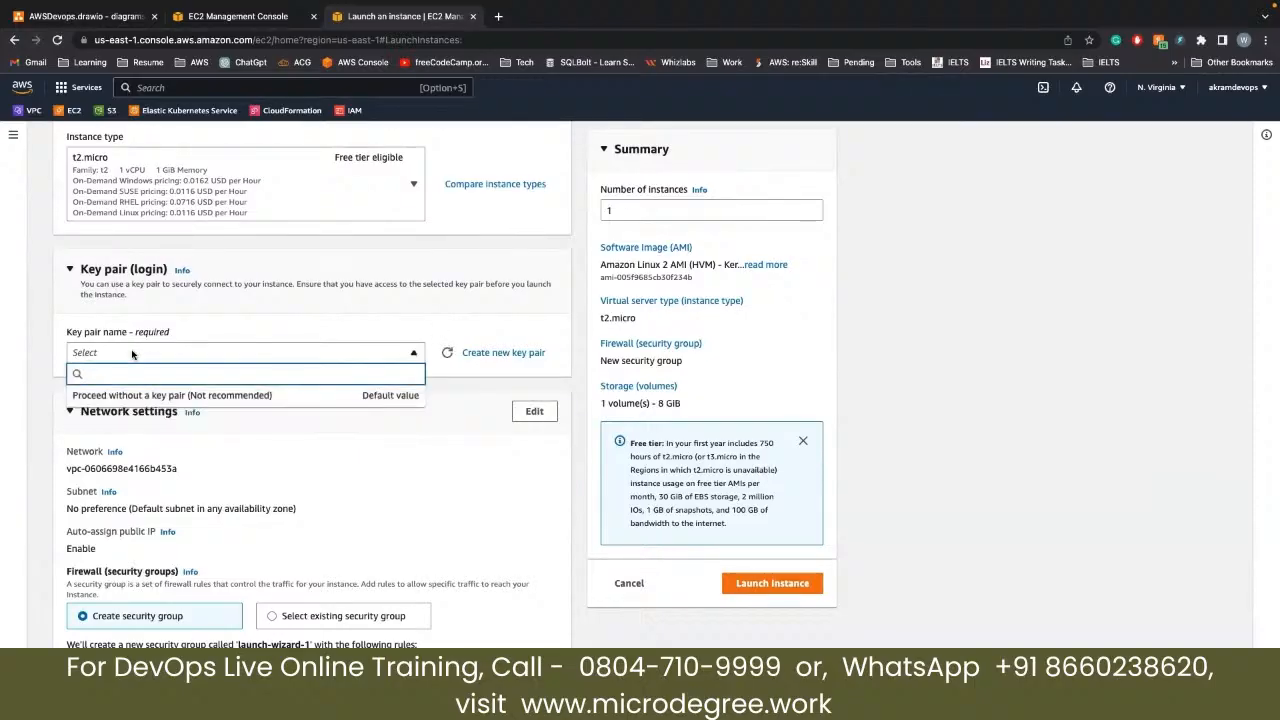
pyautogui.scroll(4, 937, 331)
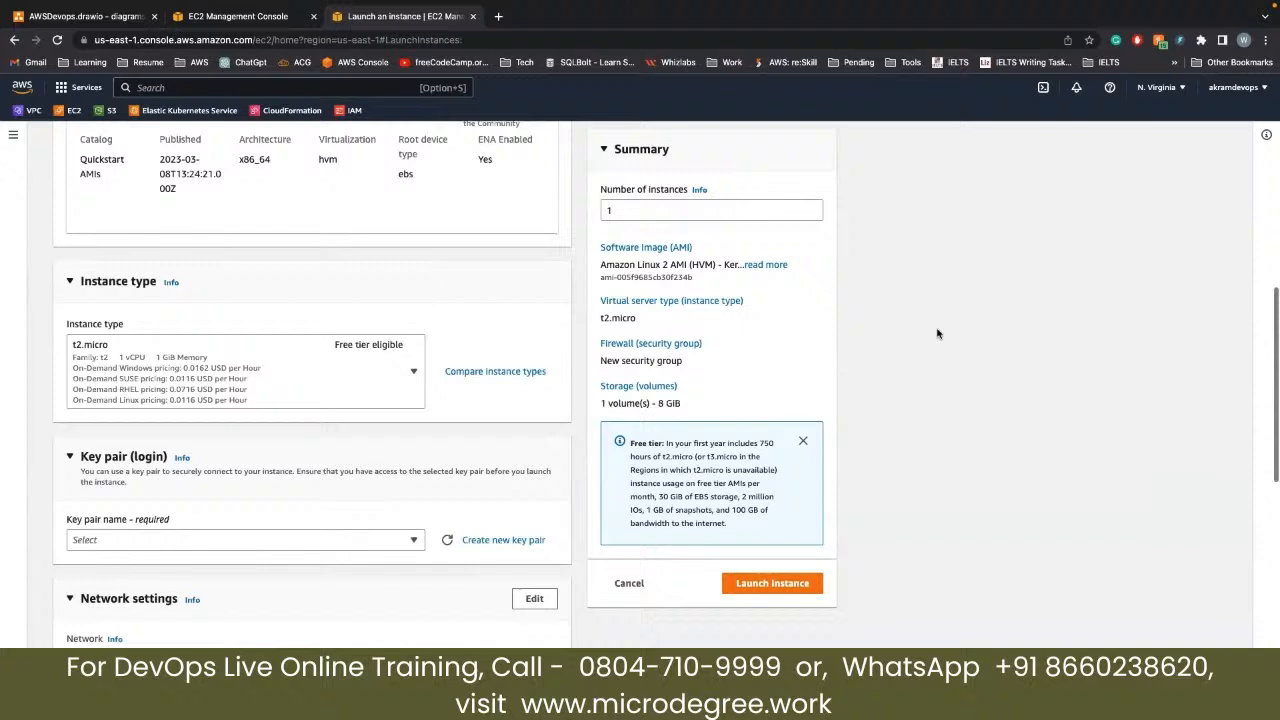
# Sign out of the current AWS account
pyautogui.click(1226, 87)
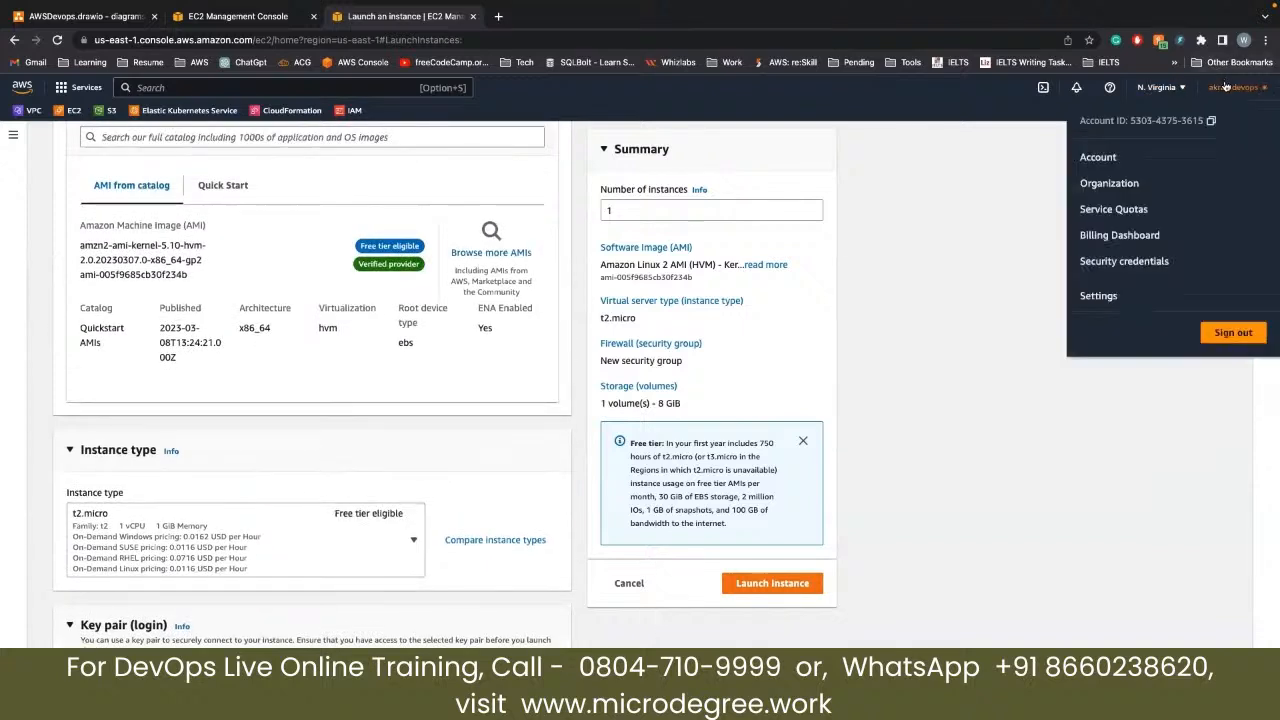
pyautogui.click(1217, 336)
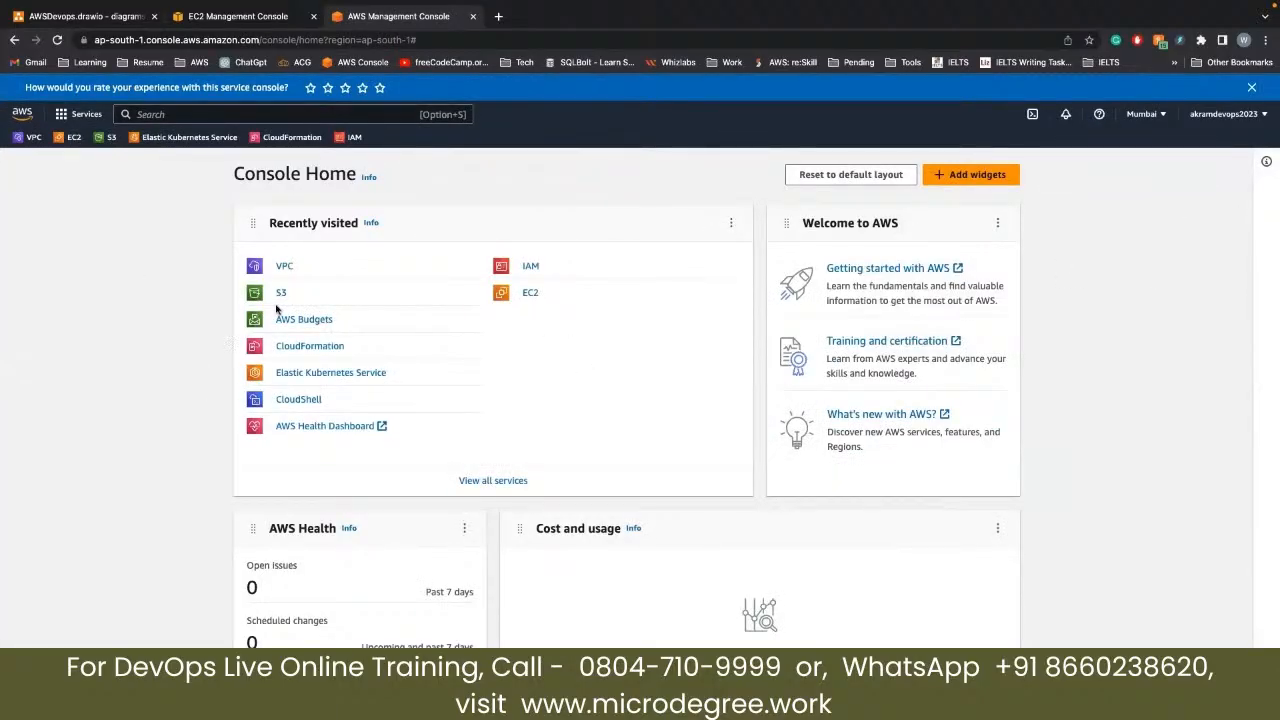
# View the EC2 instances in the Mumbai region, removing the running-state filter
pyautogui.click(70, 137)
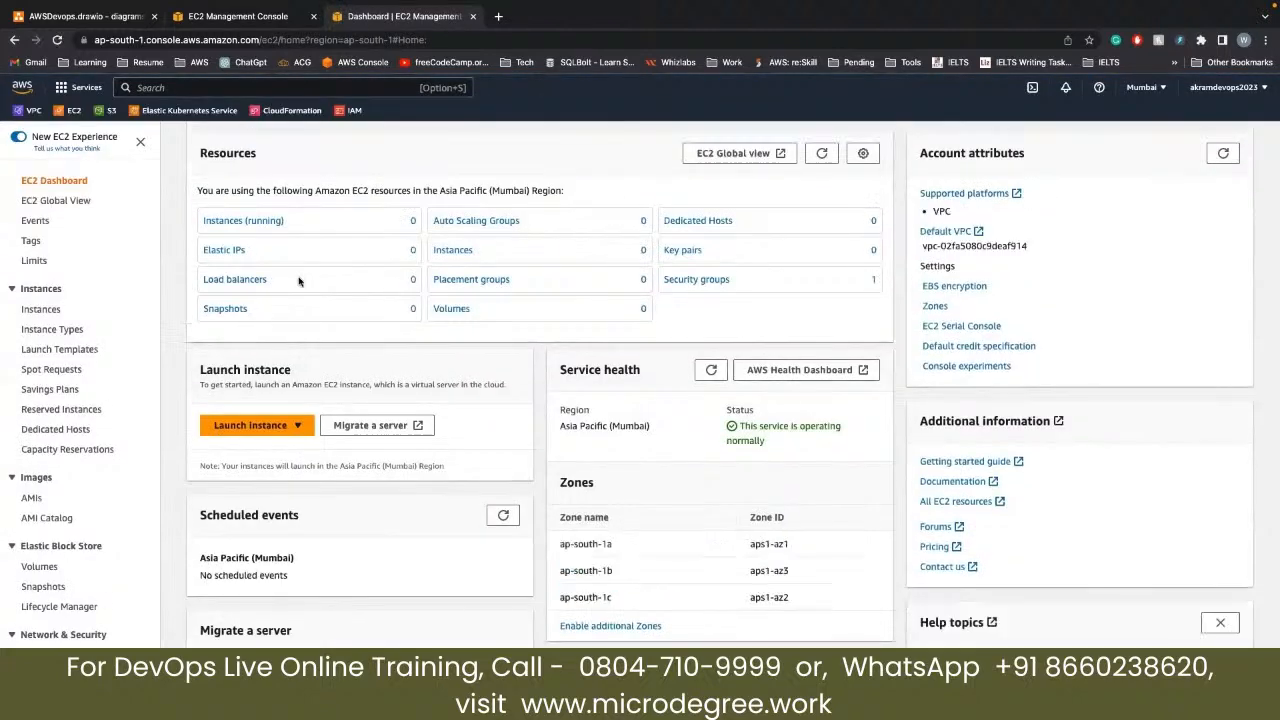
pyautogui.click(243, 220)
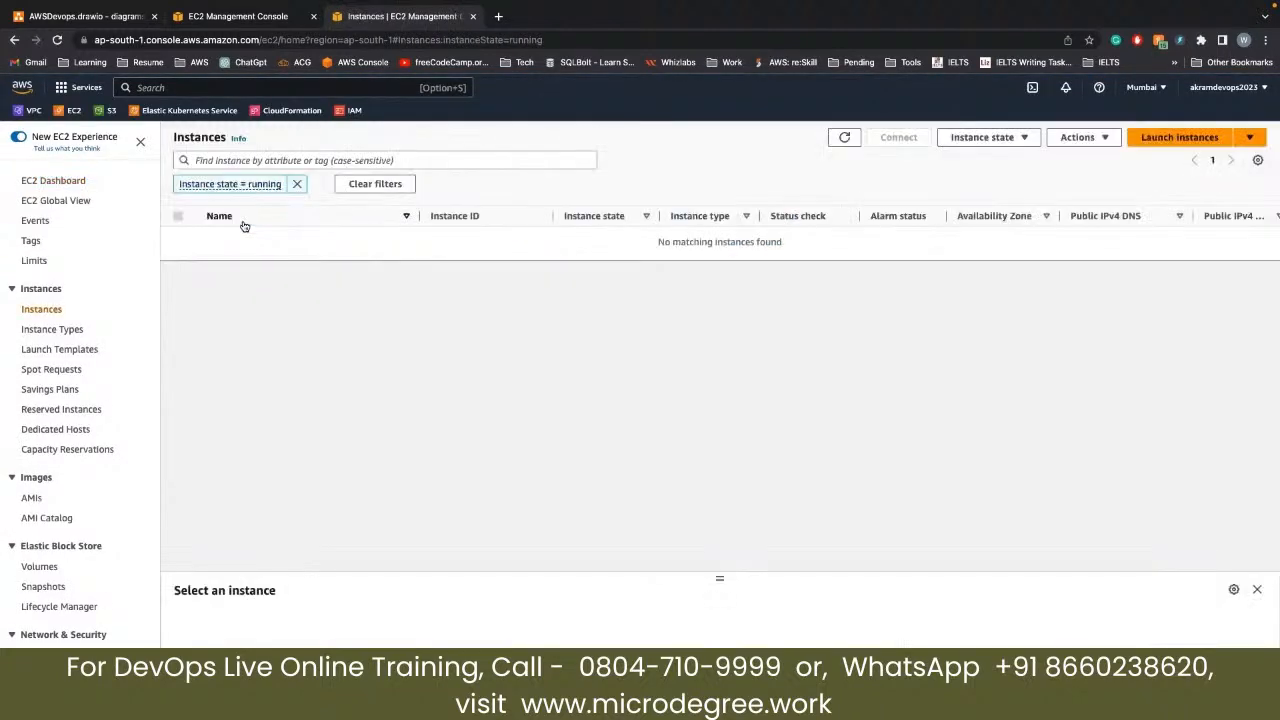
pyautogui.click(295, 185)
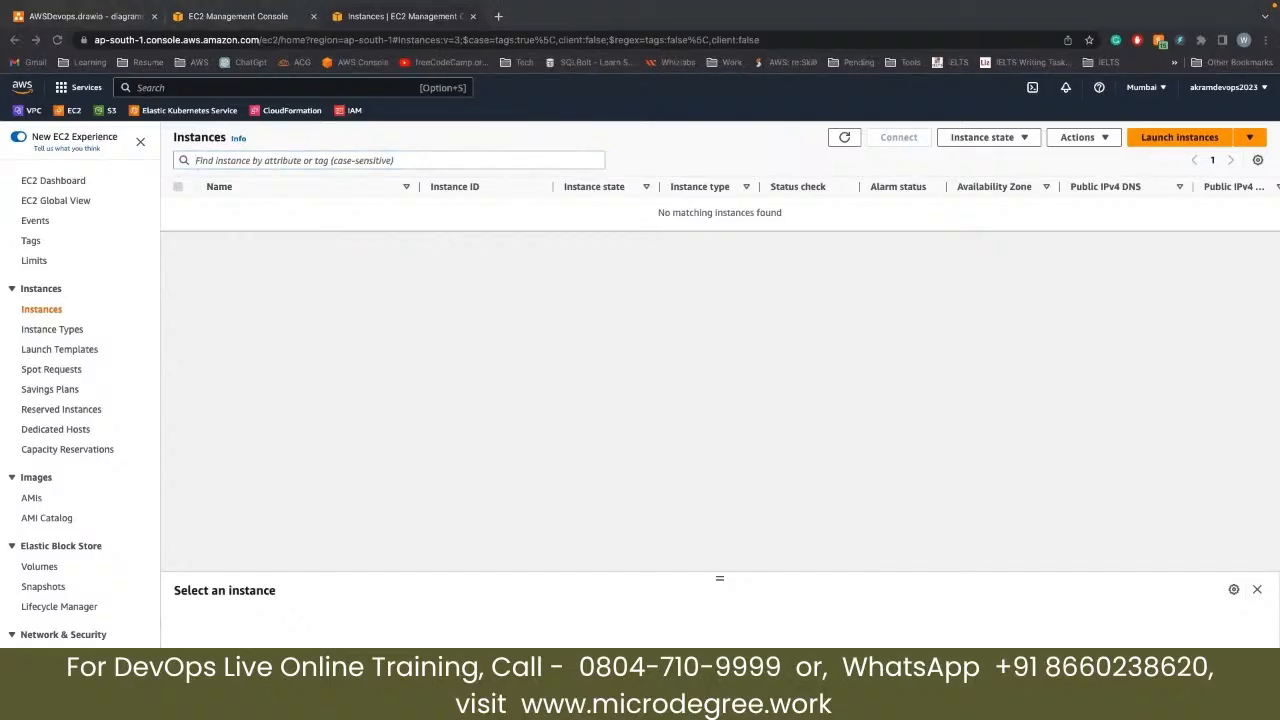
# Open the account settings page and examine the contact information, alternate contacts, security questions and AWS Regions
pyautogui.click(1268, 89)
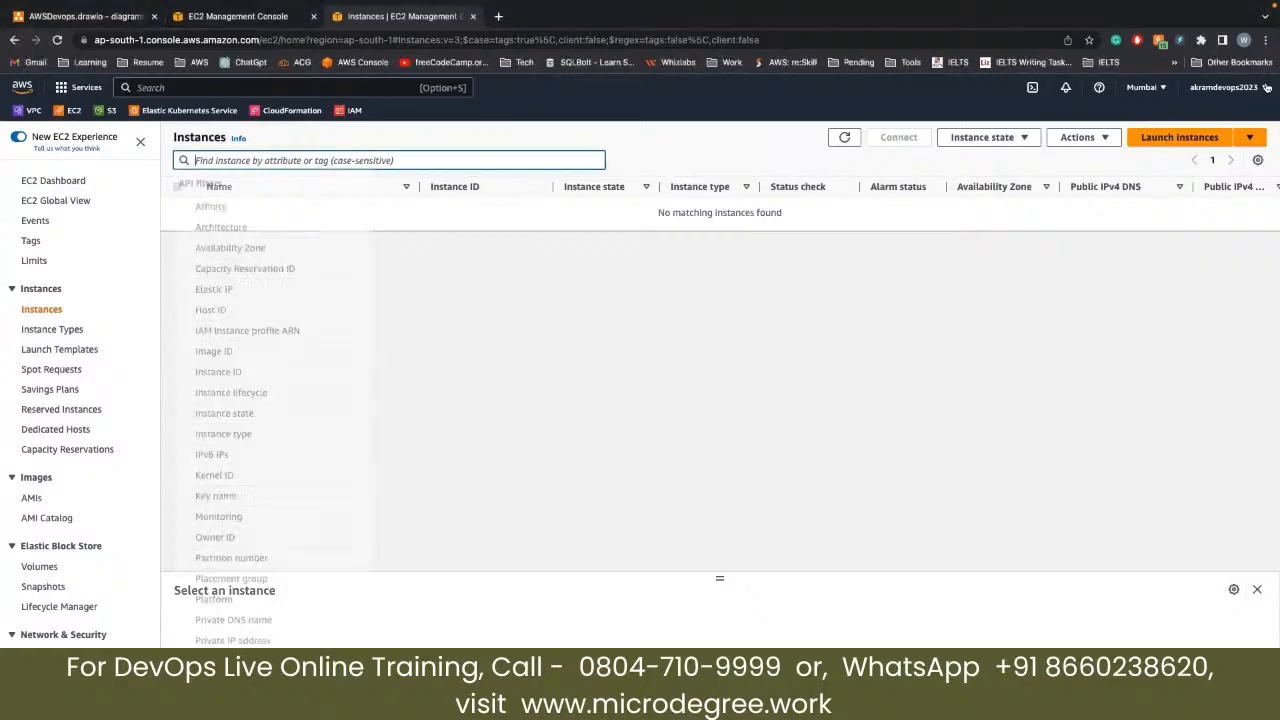
pyautogui.click(1268, 89)
pyautogui.click(1268, 89)
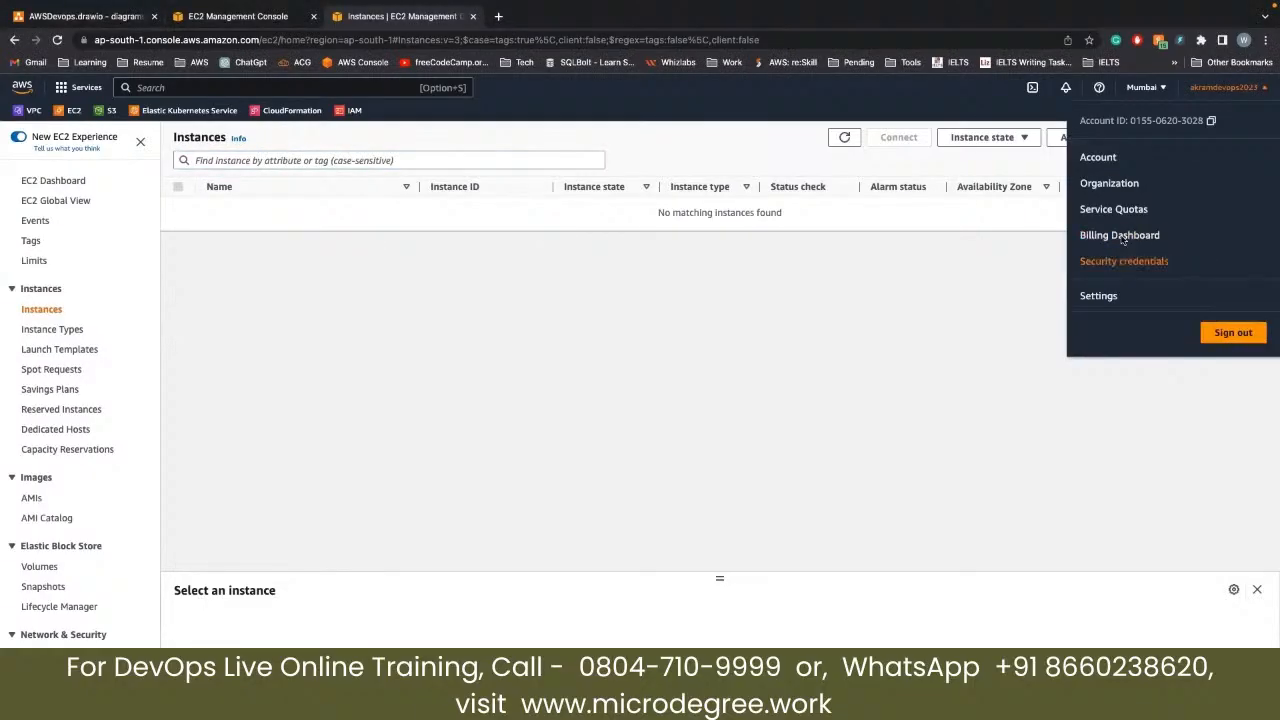
pyautogui.click(1102, 160)
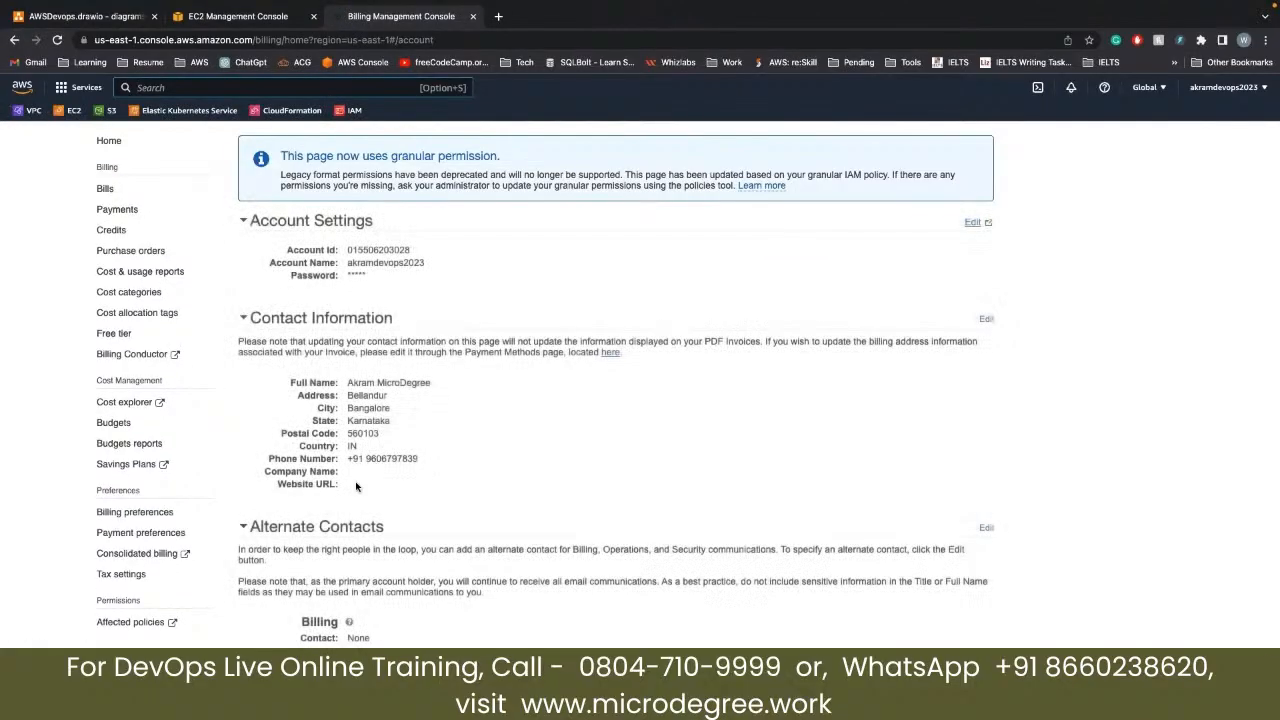
pyautogui.scroll(-2, 360, 480)
pyautogui.scroll(-10, 355, 487)
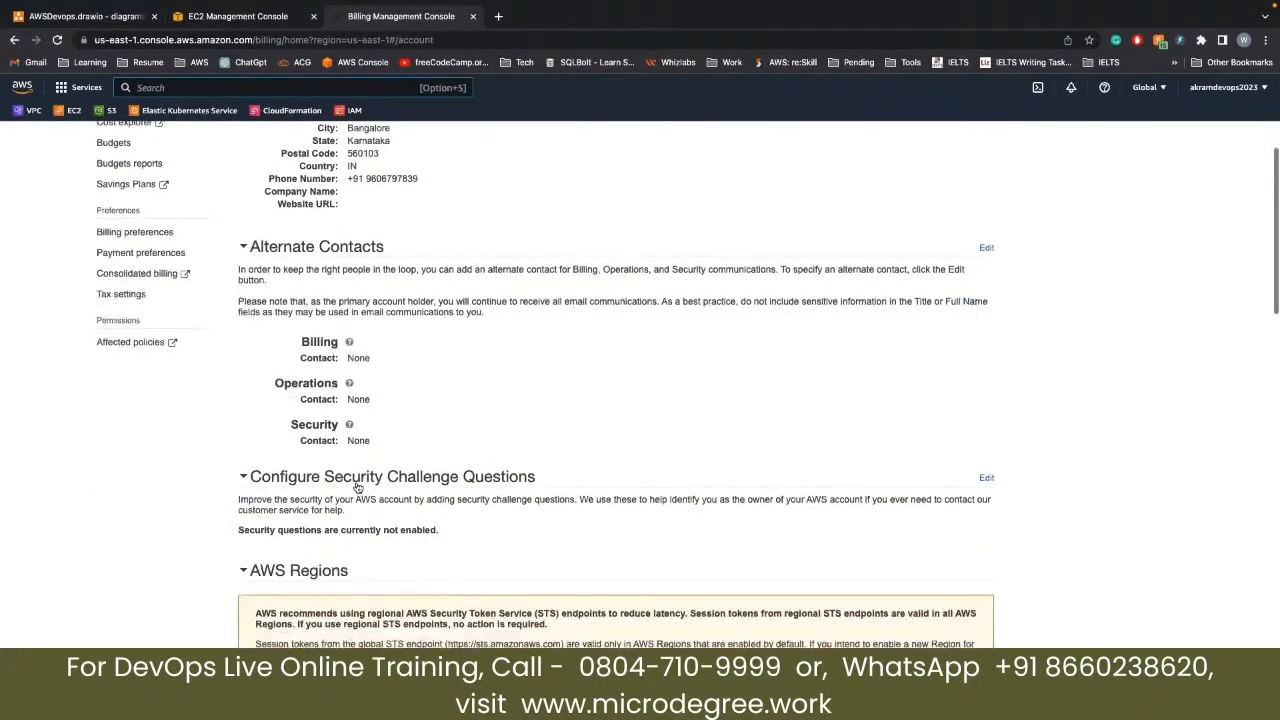
pyautogui.scroll(-5, 356, 487)
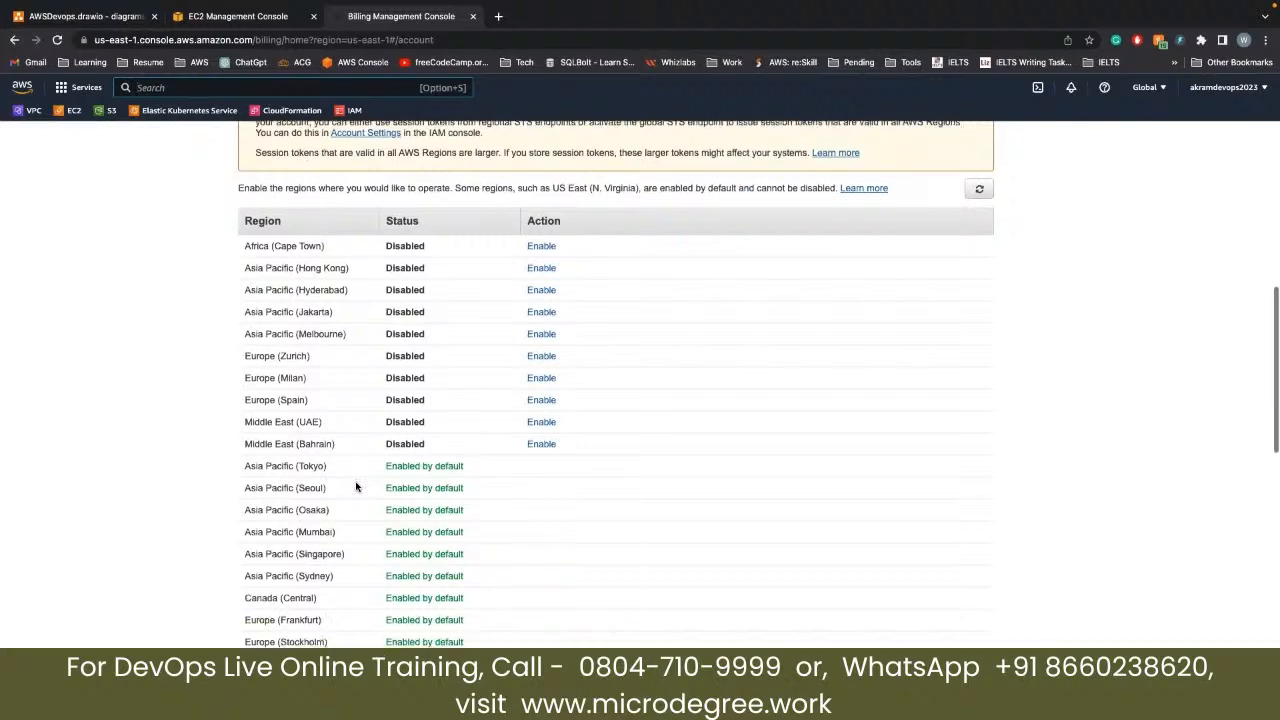
pyautogui.scroll(7, 344, 453)
pyautogui.scroll(10, 344, 453)
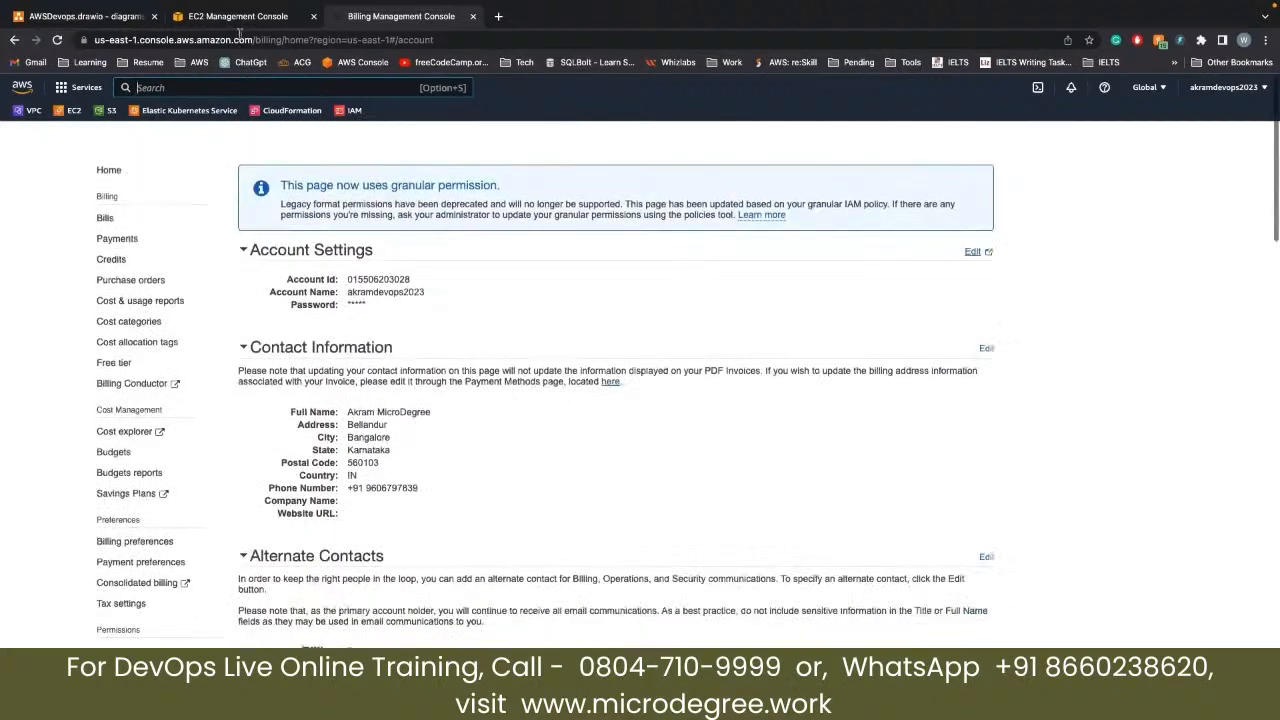
# Return to the EC2 console in N. Virginia and open the instances list without the running-state filter
pyautogui.click(238, 16)
pyautogui.click(701, 437)
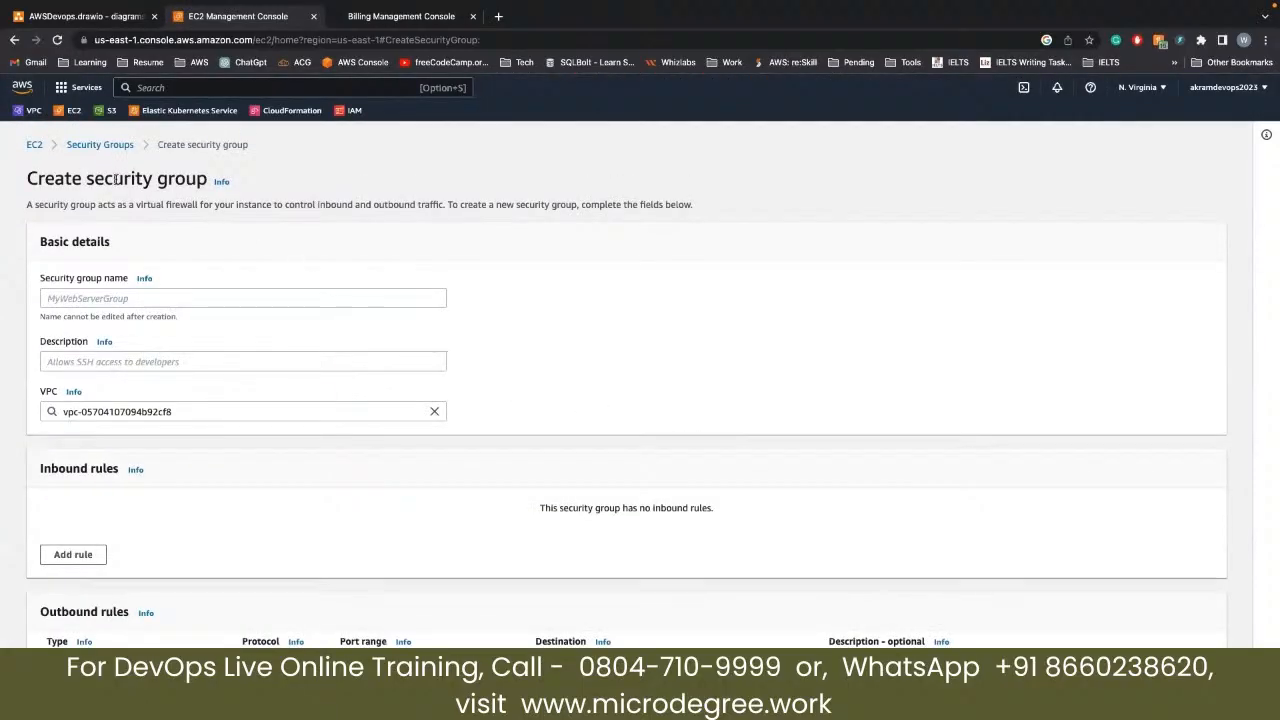
pyautogui.click(34, 144)
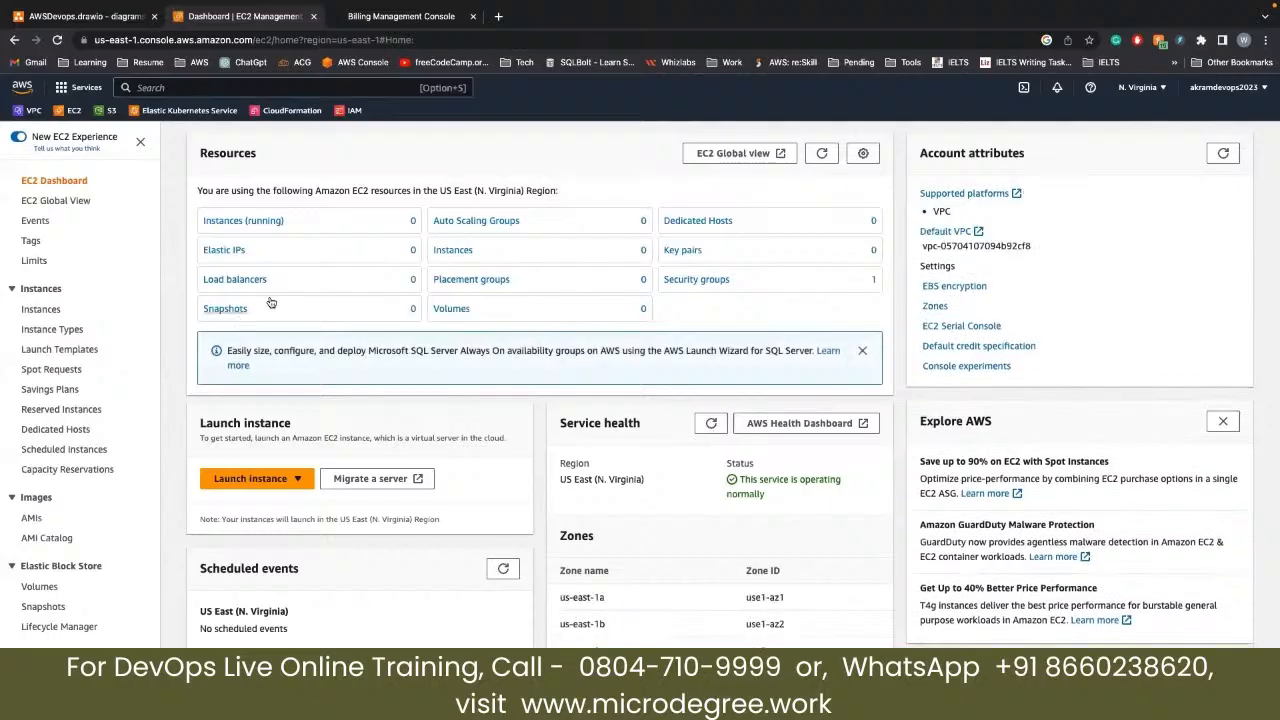
pyautogui.click(257, 222)
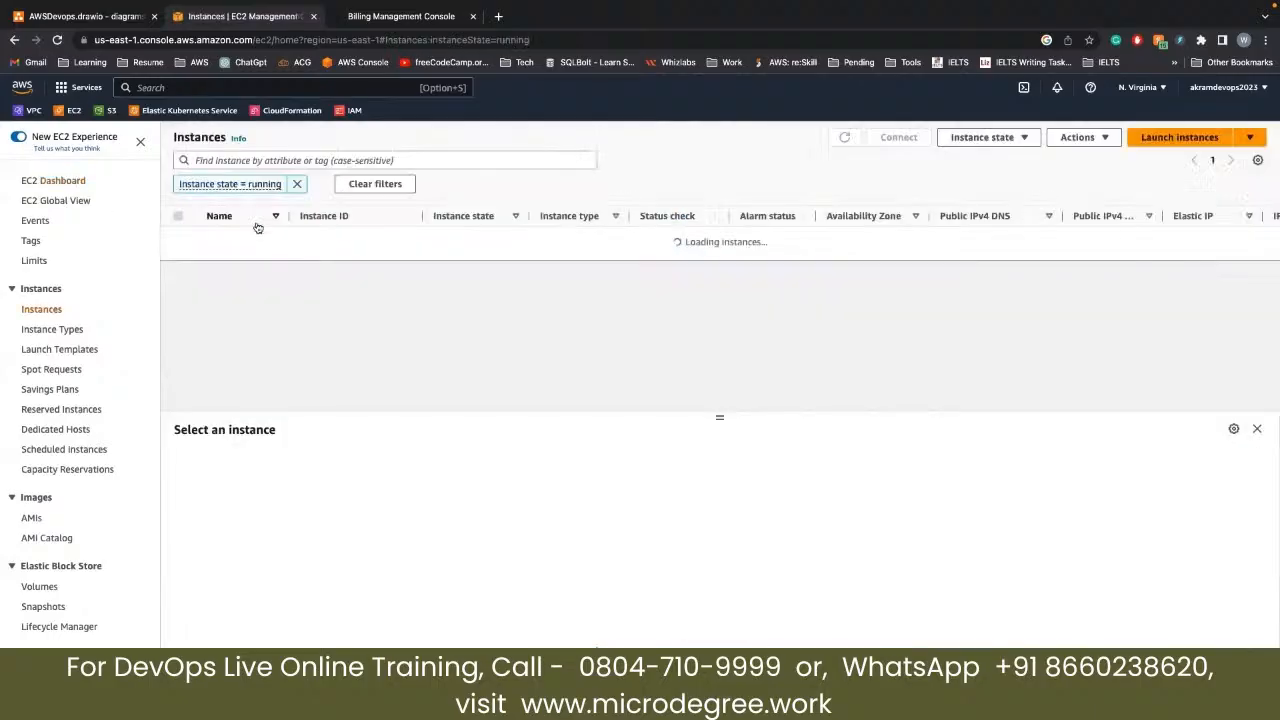
pyautogui.click(297, 184)
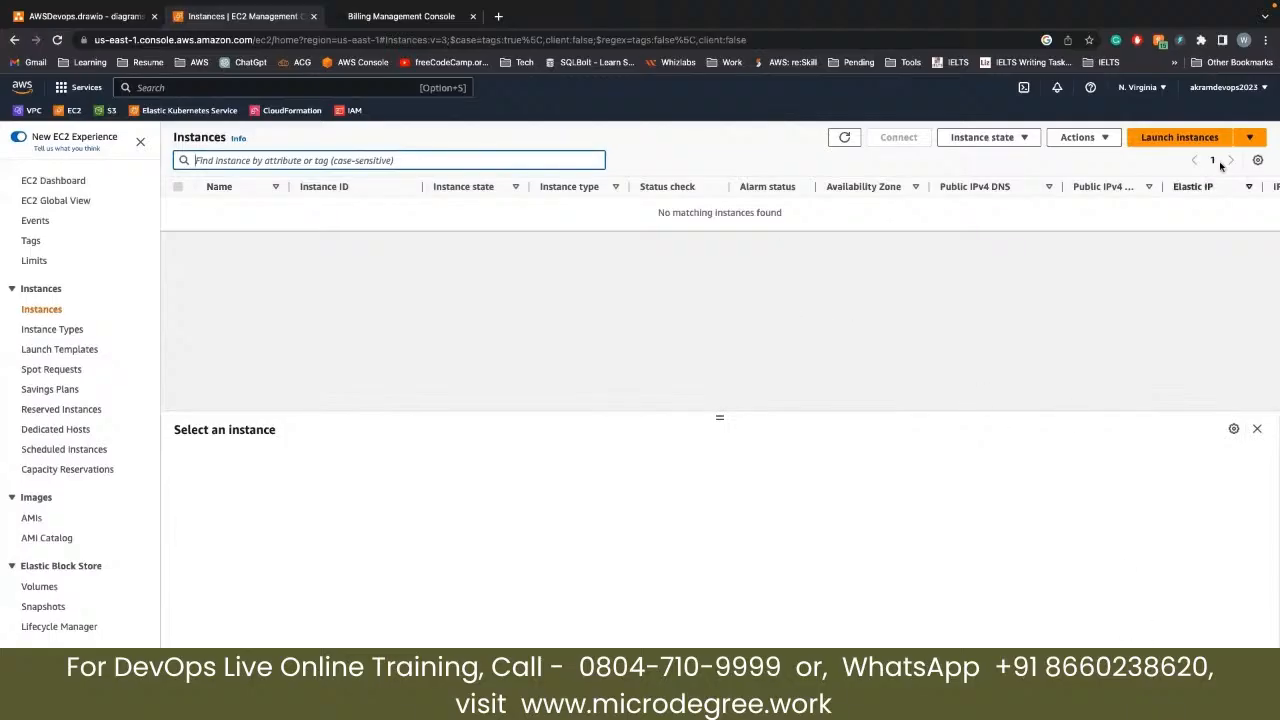
# Start launching a new instance and name it dell-vm
pyautogui.click(1205, 137)
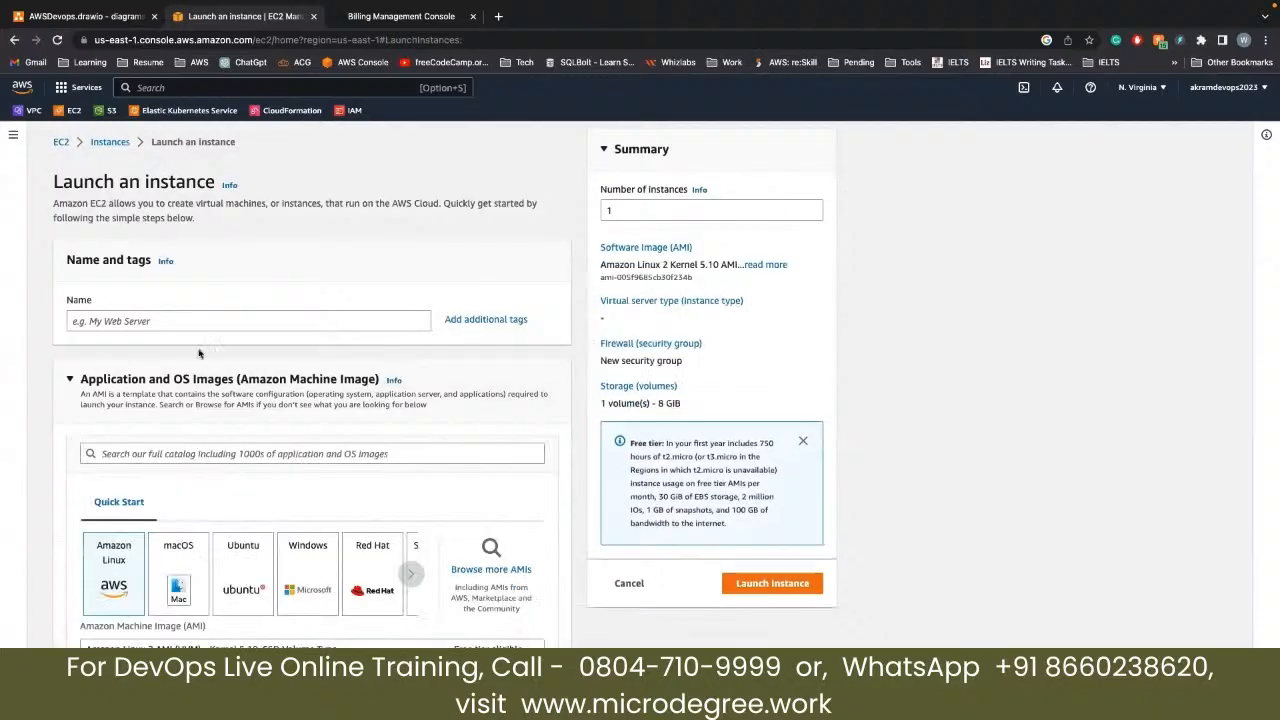
pyautogui.click(130, 320)
pyautogui.write('dell')
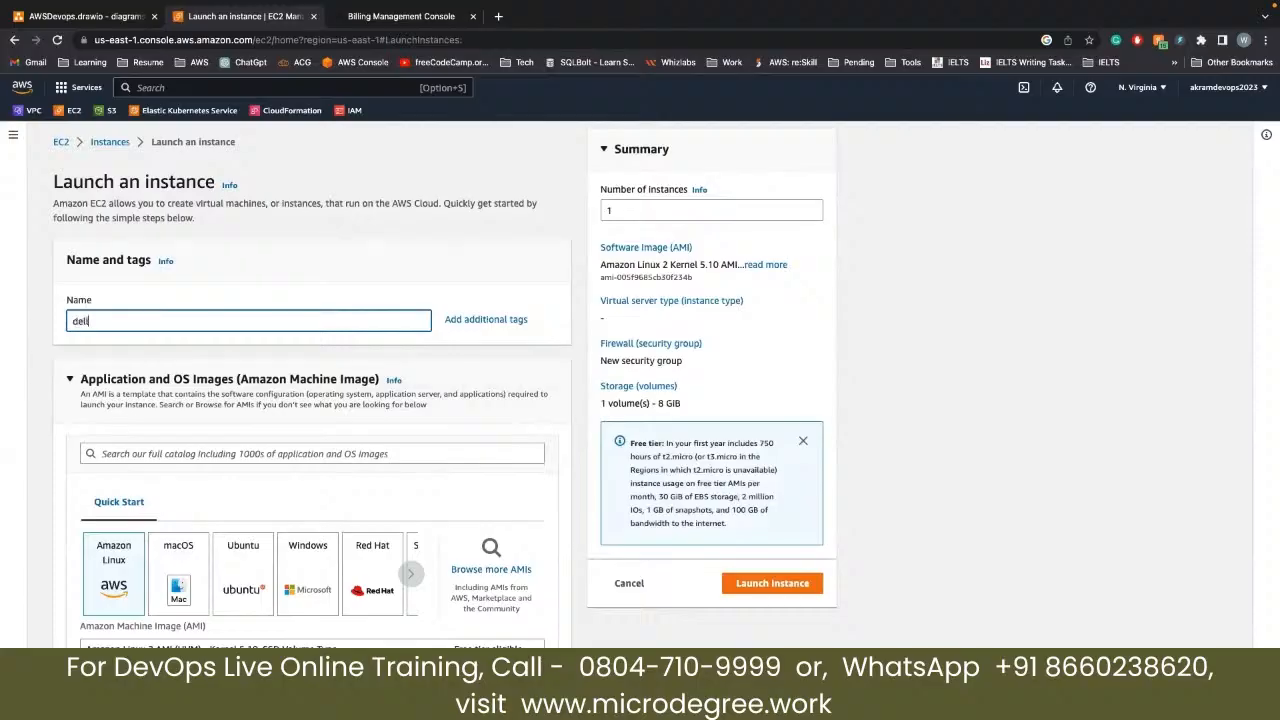
pyautogui.write('-vm')
# Create a new RSA key pair named aws-class-key in .pem format for the instance login
pyautogui.scroll(-3, 153, 392)
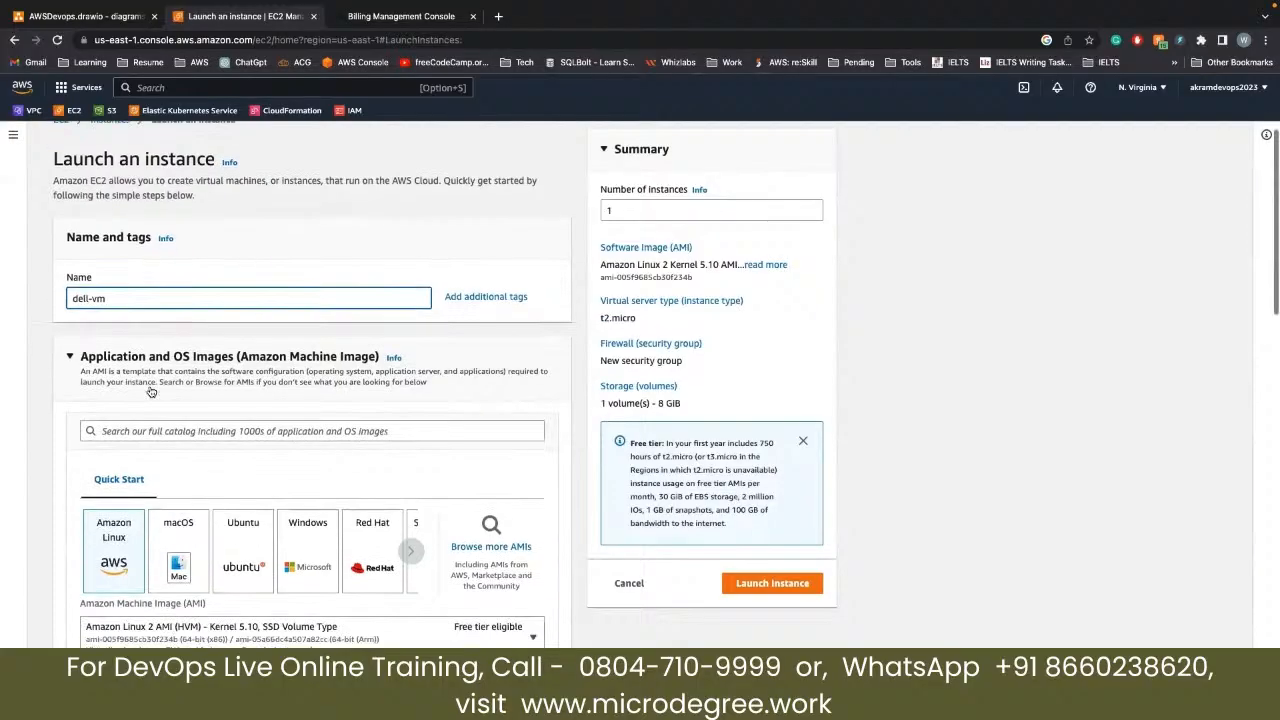
pyautogui.scroll(-5, 120, 432)
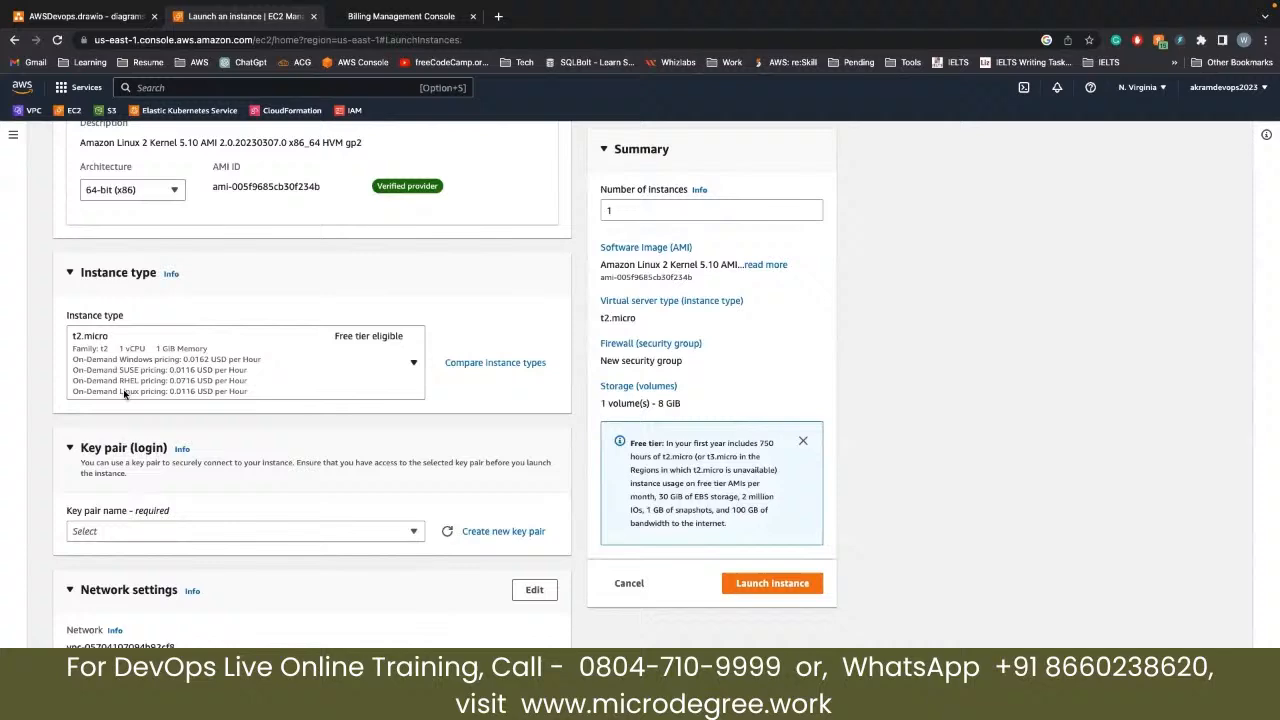
pyautogui.click(114, 533)
pyautogui.click(188, 510)
pyautogui.click(475, 531)
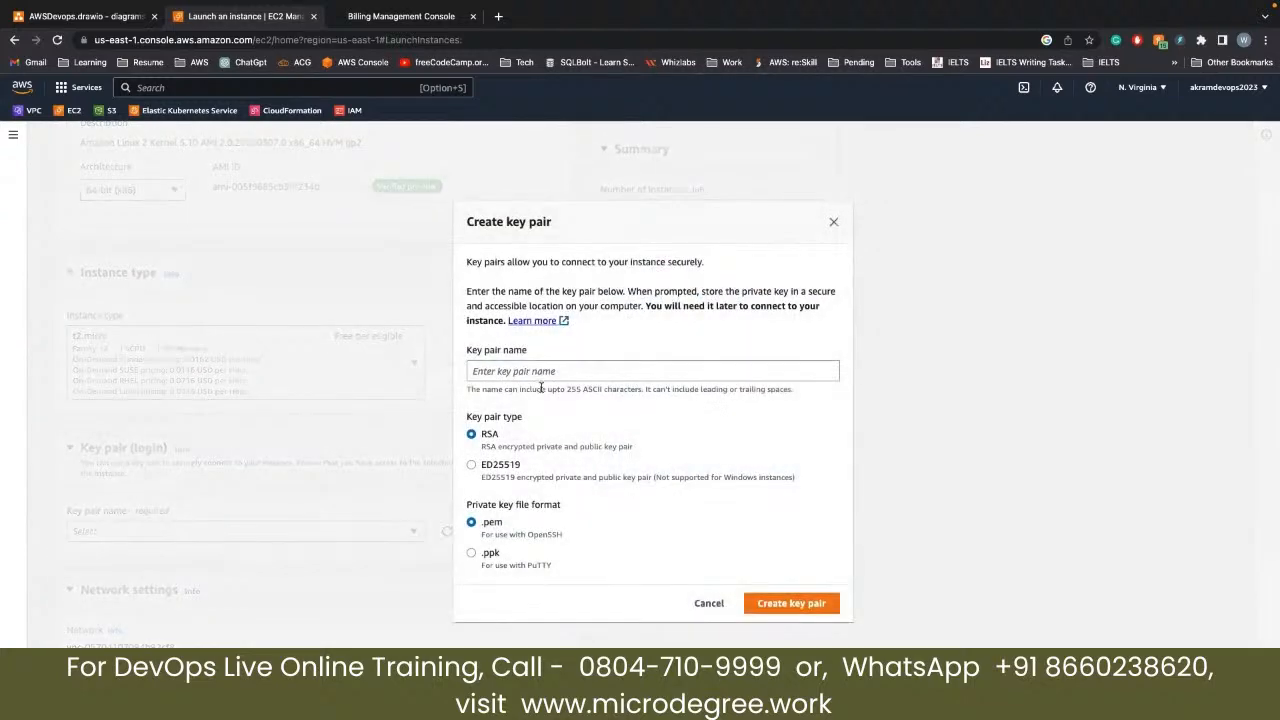
pyautogui.click(527, 372)
pyautogui.write('aws-')
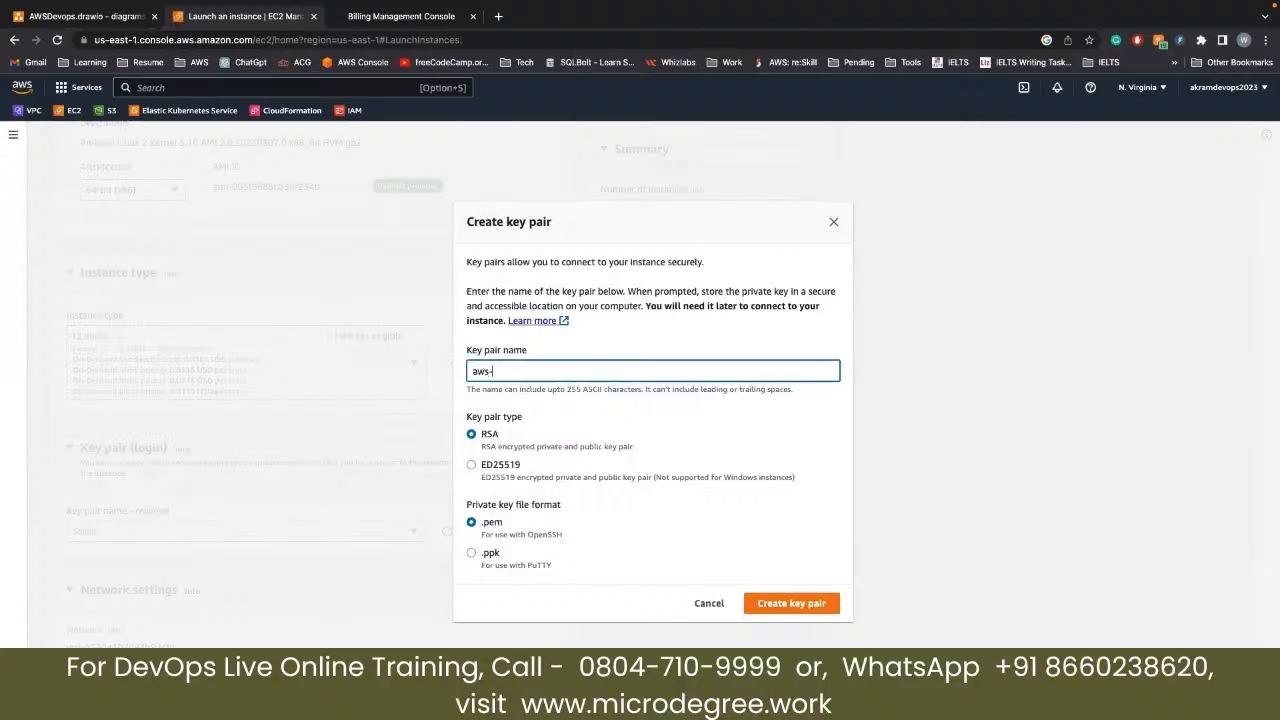
pyautogui.write('class-key')
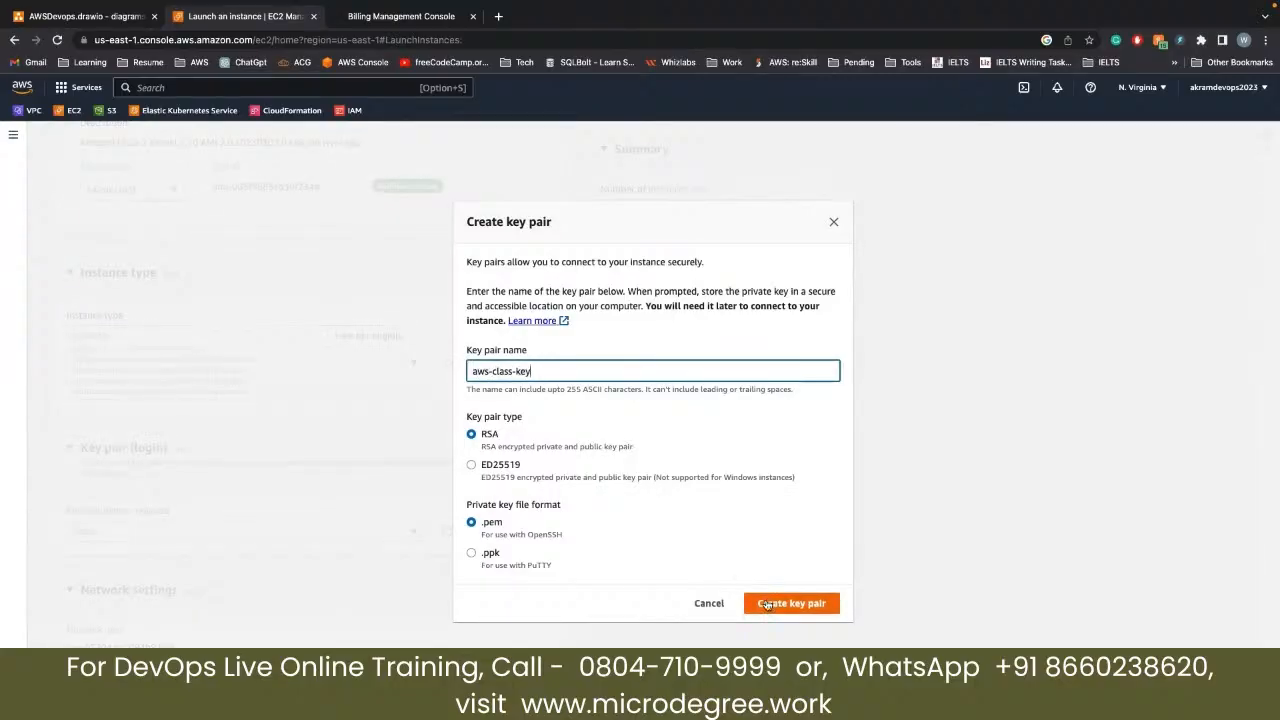
pyautogui.click(766, 604)
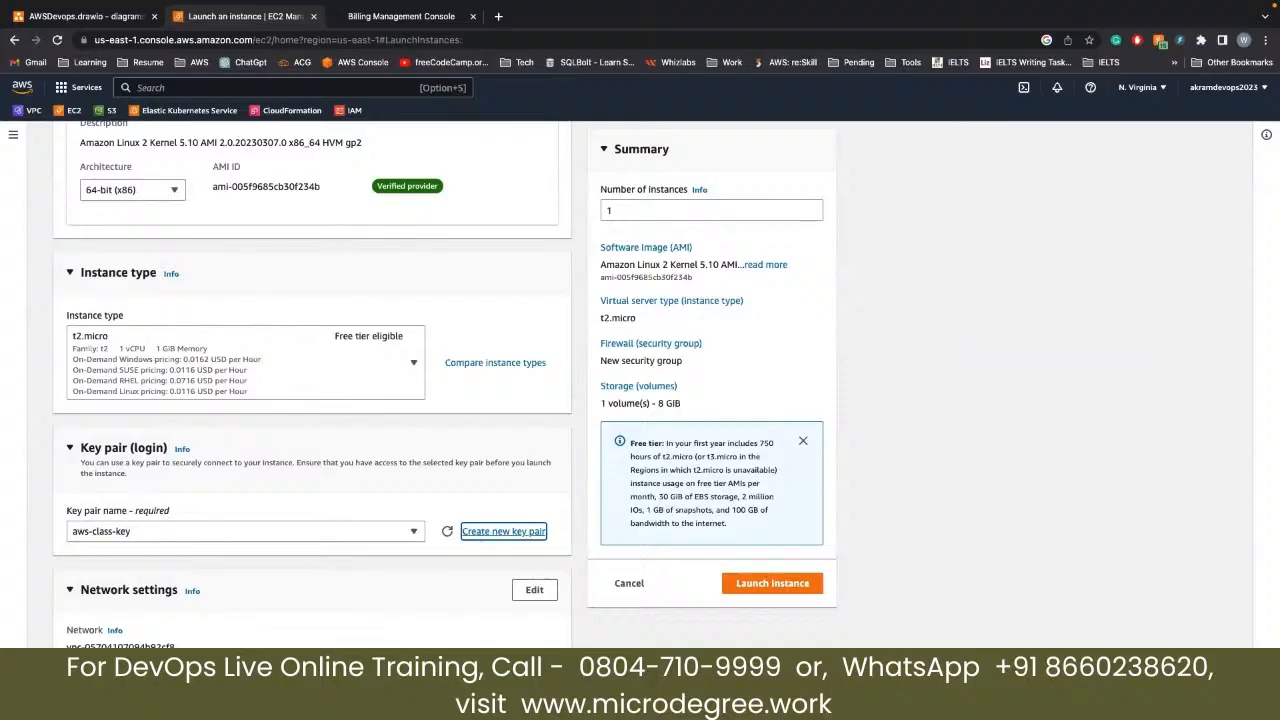
pyautogui.scroll(-5, 245, 601)
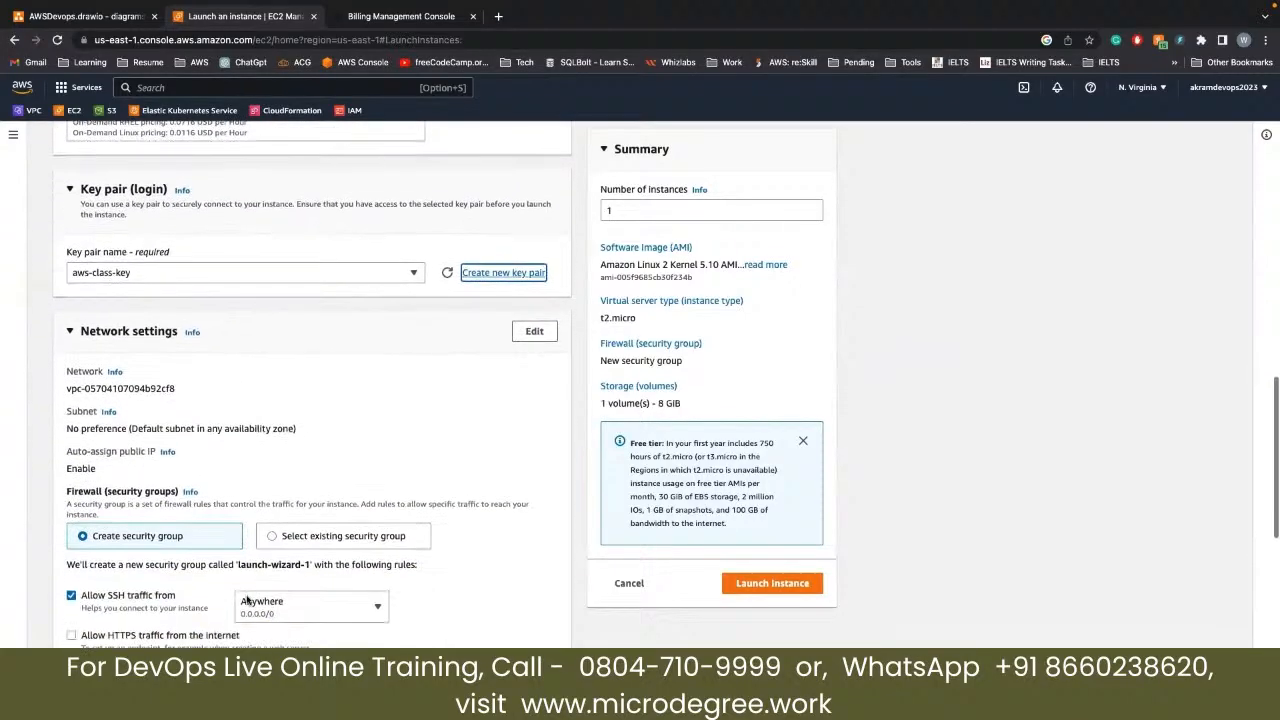
# Open the network settings for editing and review the VPC, subnet and auto-assign public IP options
pyautogui.scroll(-2, 245, 601)
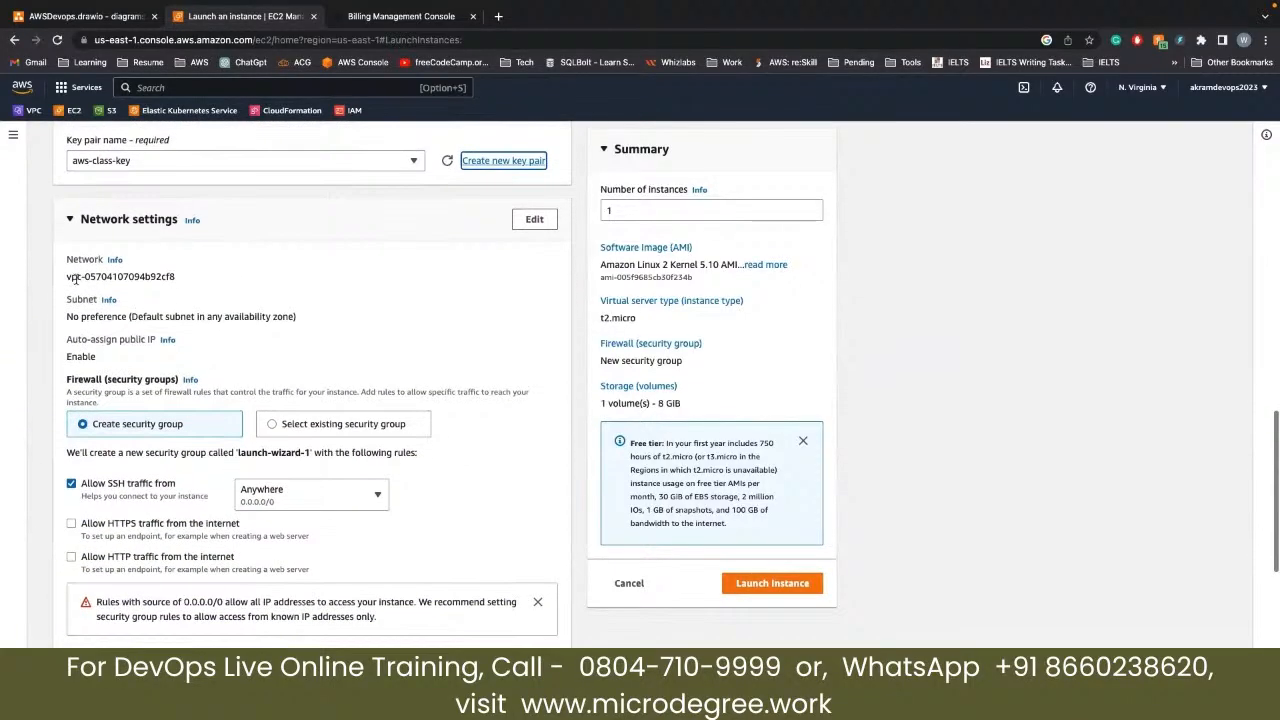
pyautogui.moveTo(62, 279); pyautogui.dragTo(205, 283)
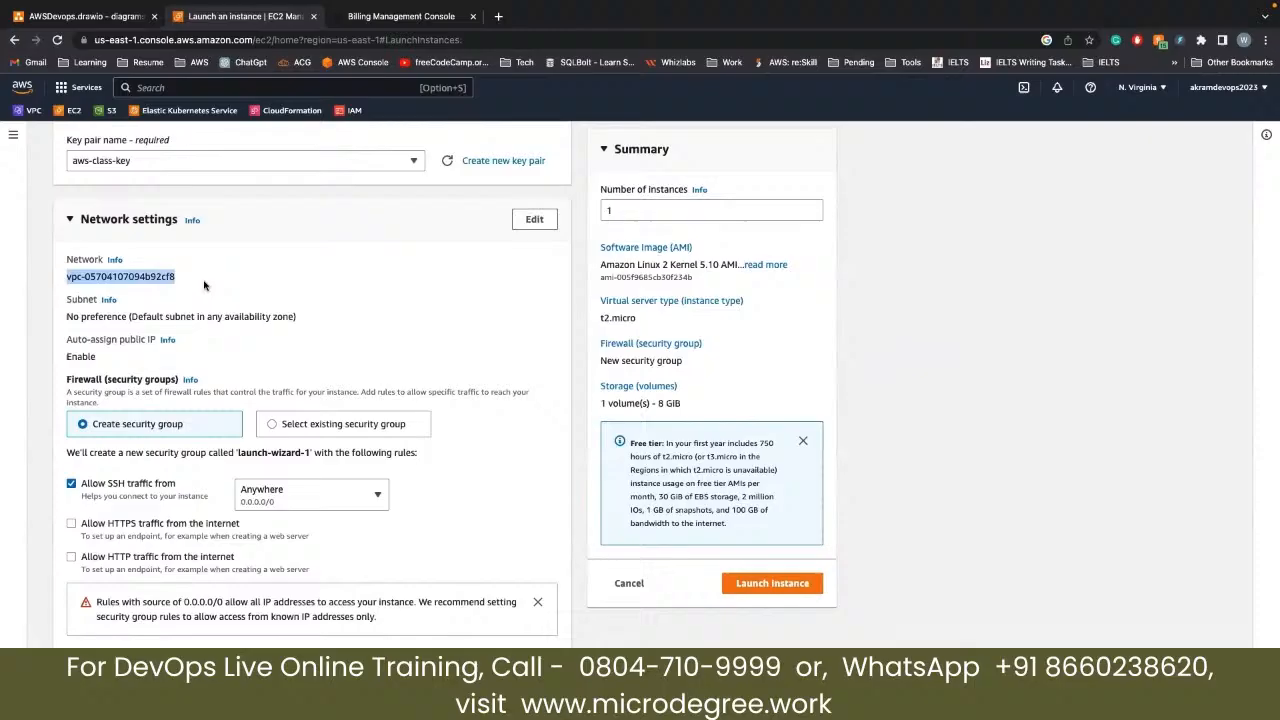
pyautogui.click(535, 219)
pyautogui.click(391, 287)
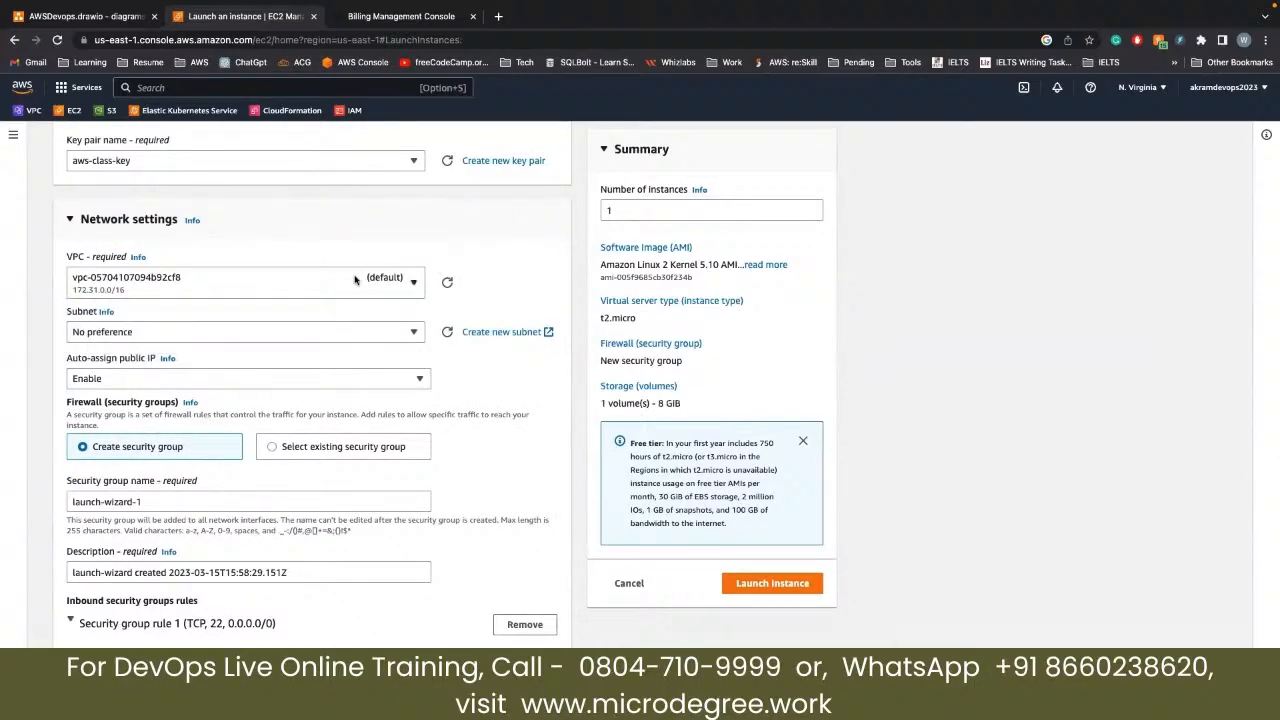
pyautogui.click(354, 332)
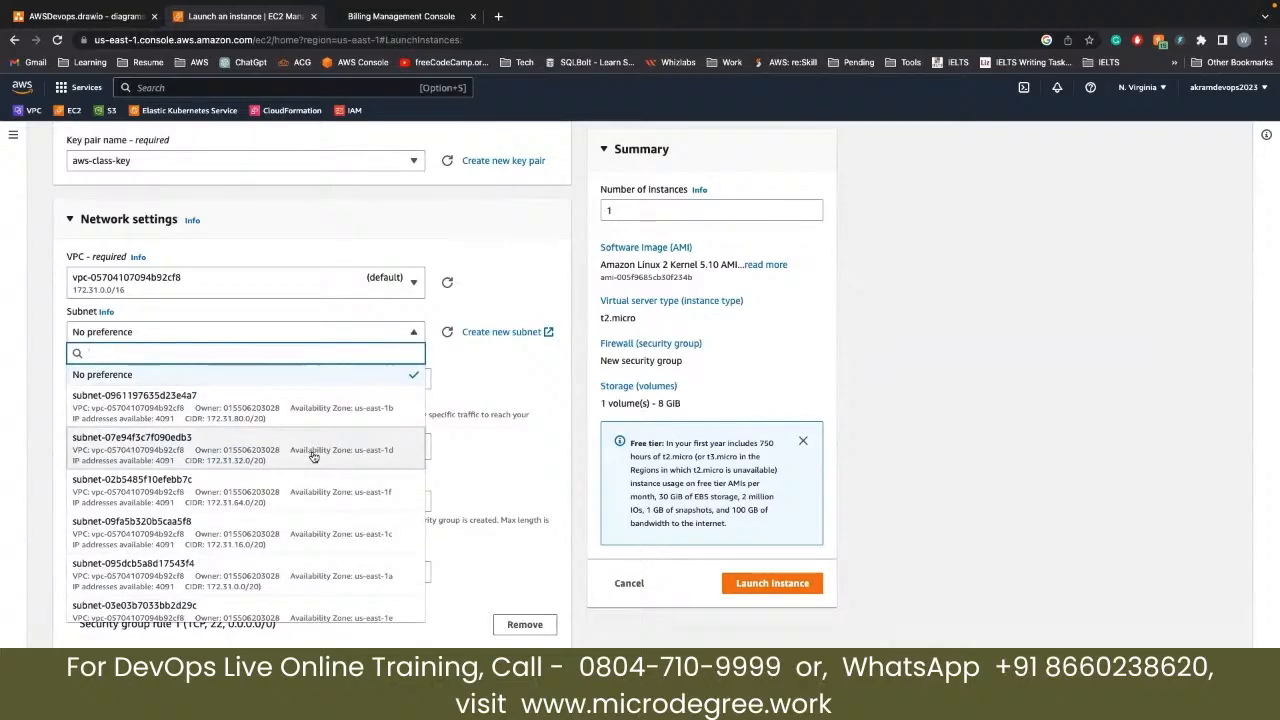
pyautogui.click(500, 306)
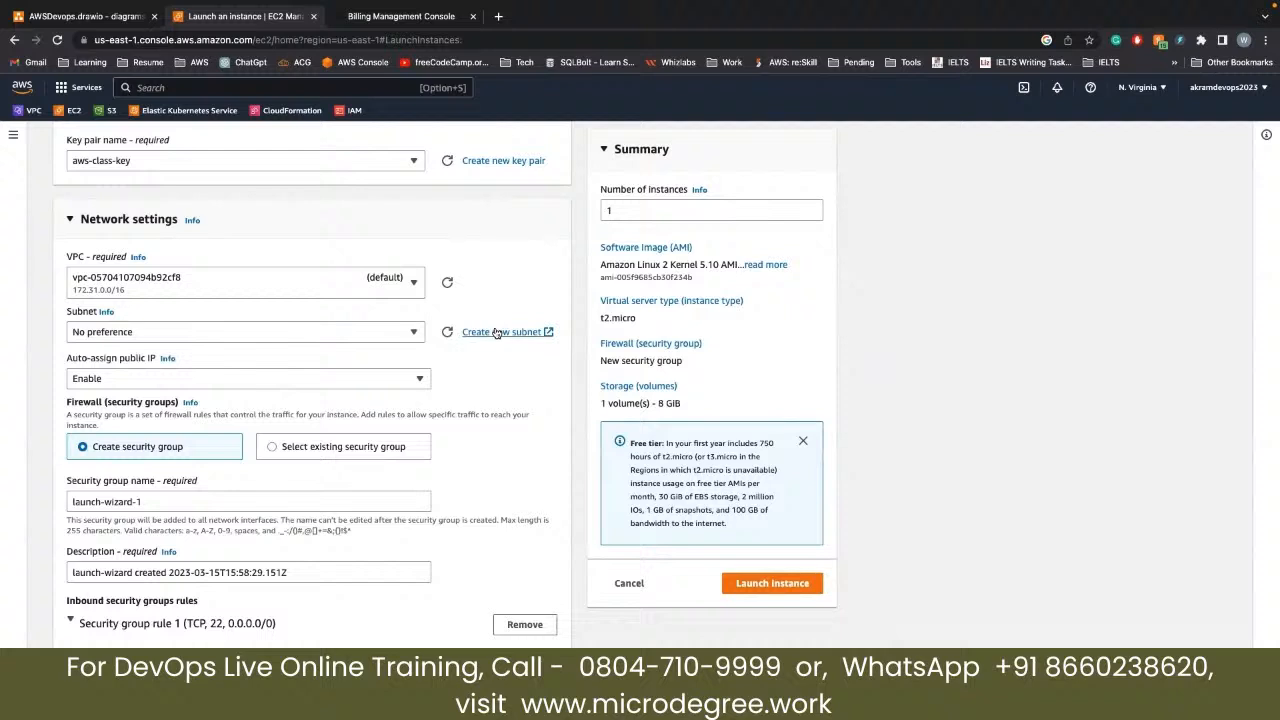
pyautogui.click(424, 378)
pyautogui.click(464, 378)
pyautogui.scroll(-2, 148, 422)
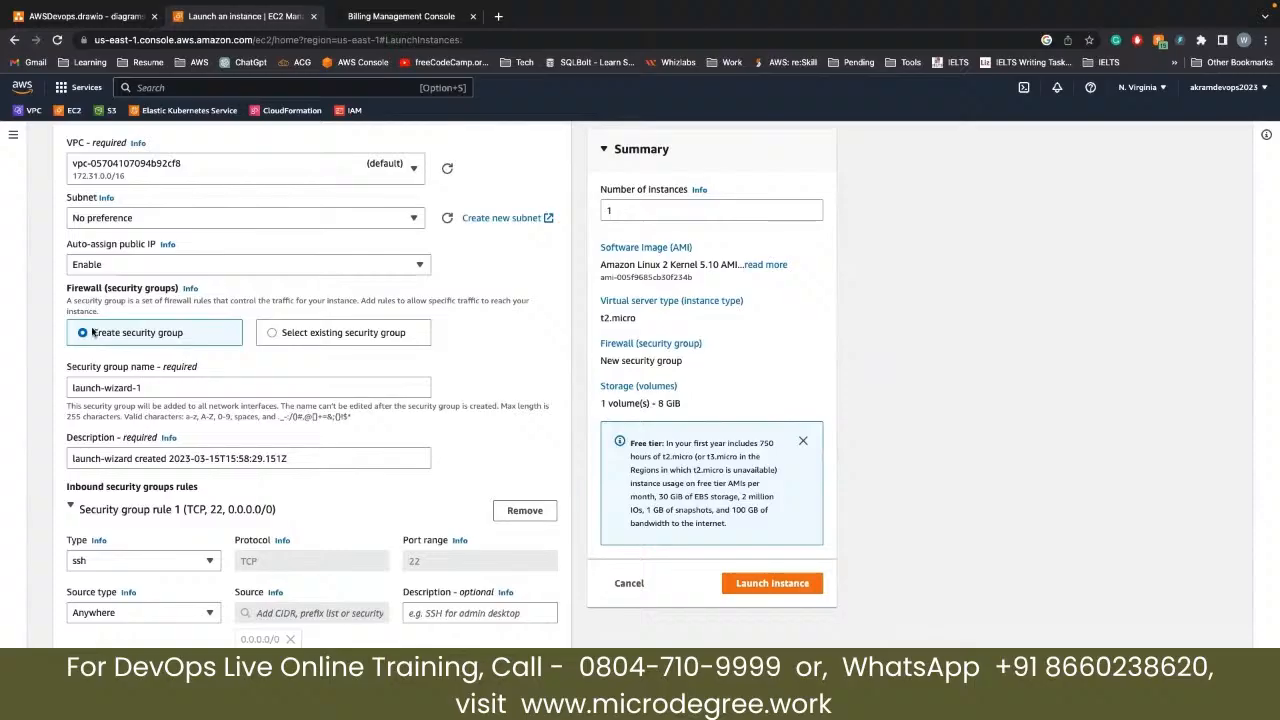
# Check which existing security groups are available for the instance and return to creating a new security group
pyautogui.tripleClick(143, 386)
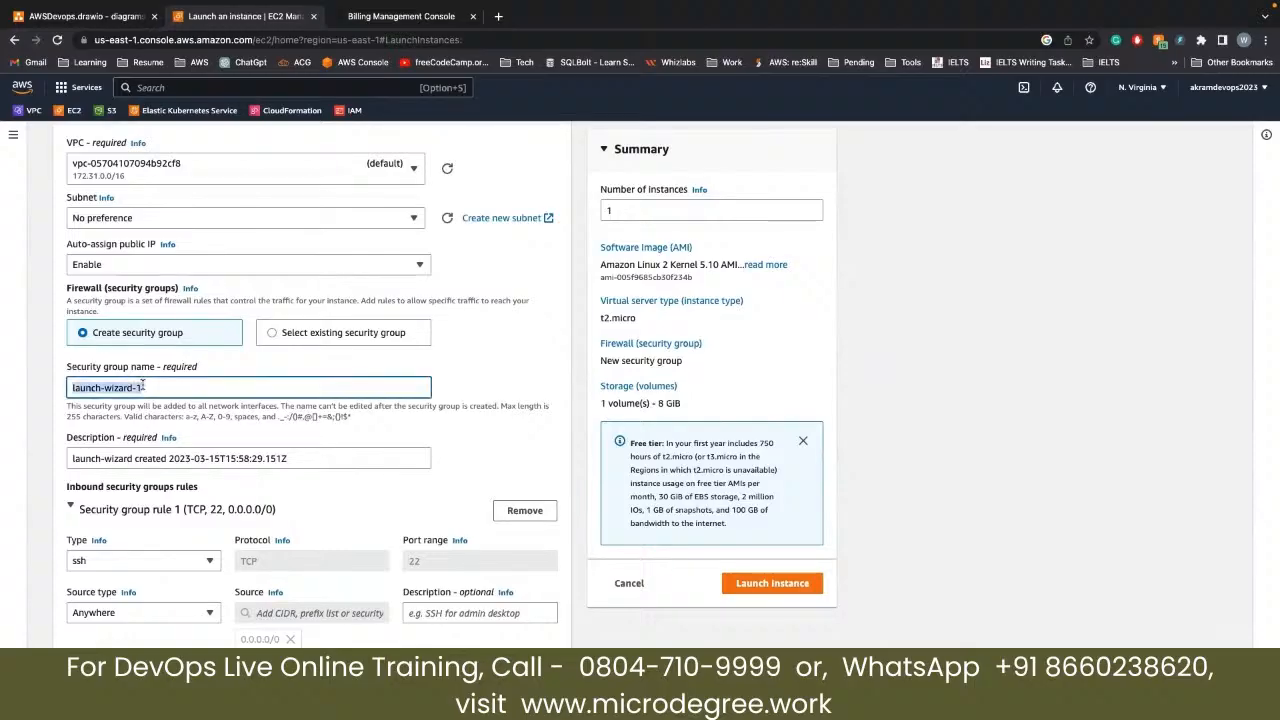
pyautogui.click(271, 338)
pyautogui.click(266, 388)
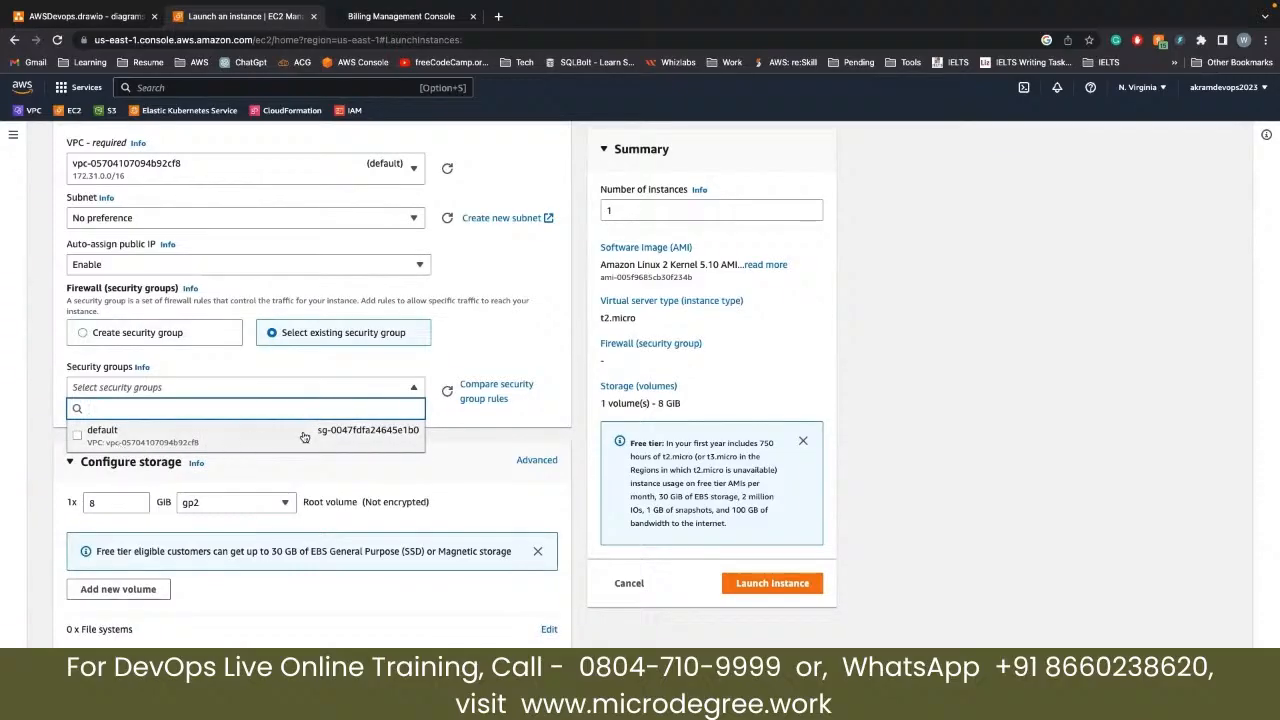
pyautogui.click(260, 362)
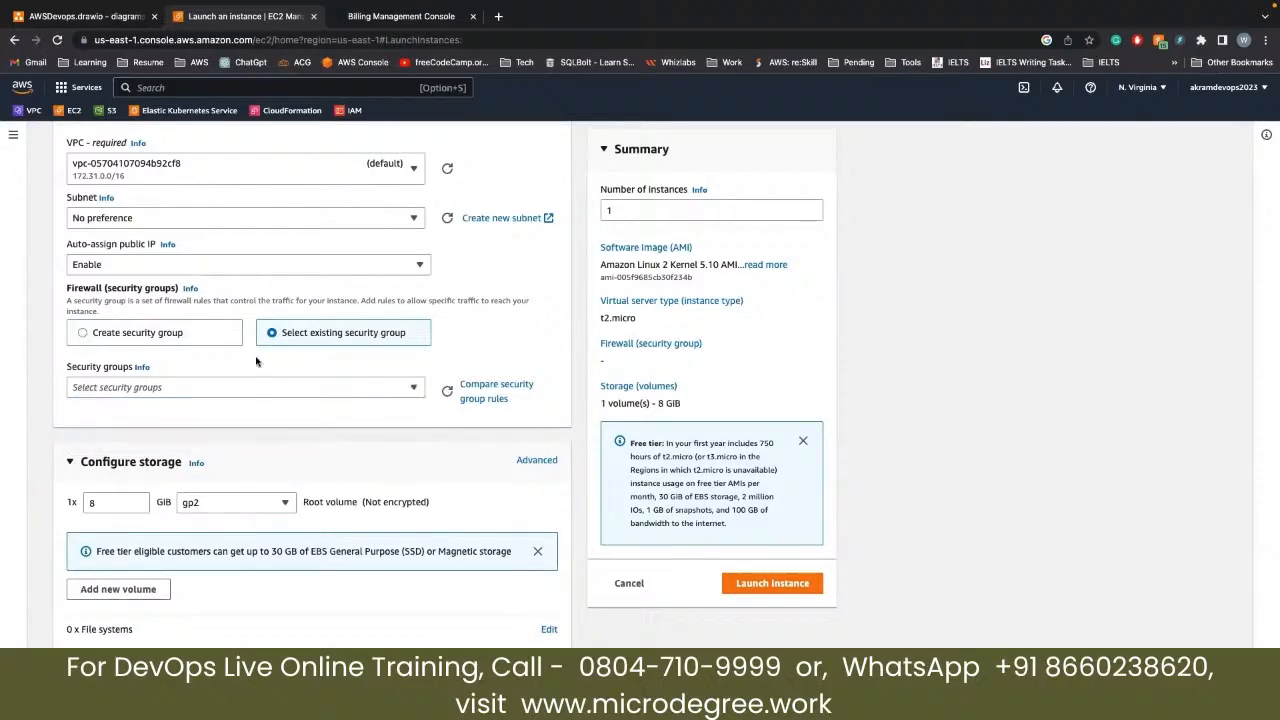
pyautogui.click(168, 335)
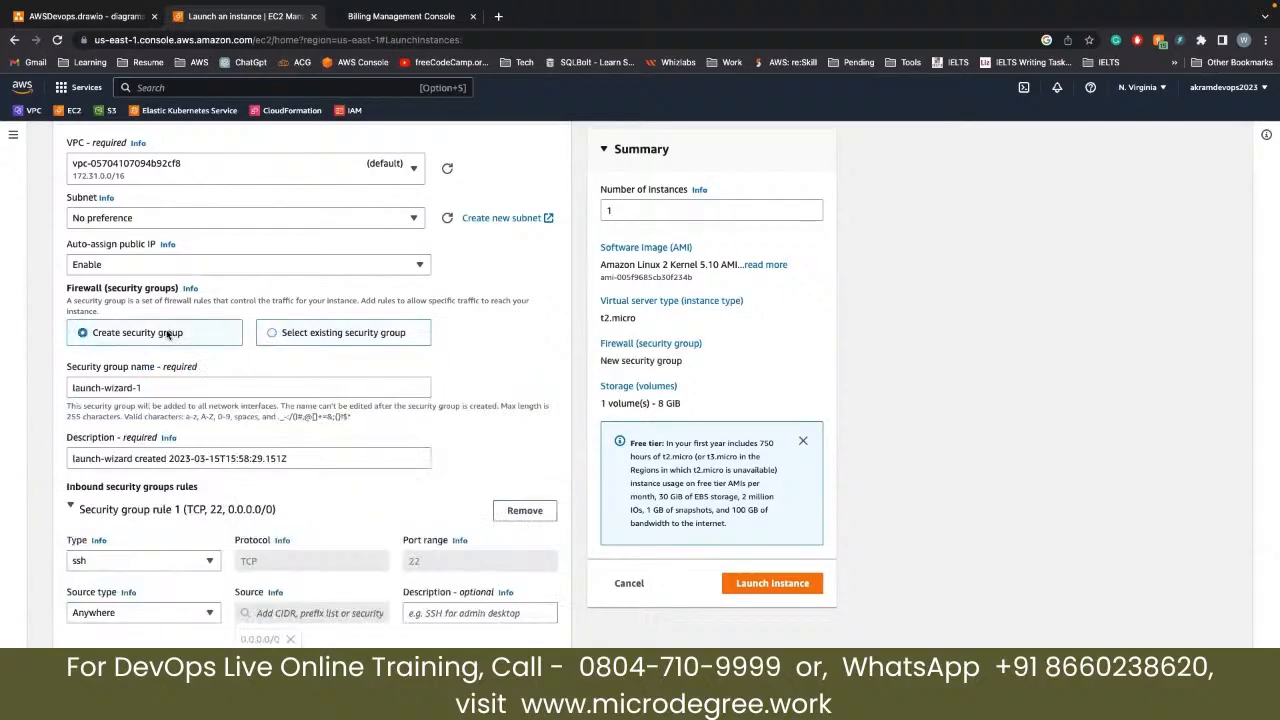
# Name the new security group aws-md-sg1
pyautogui.tripleClick(153, 389)
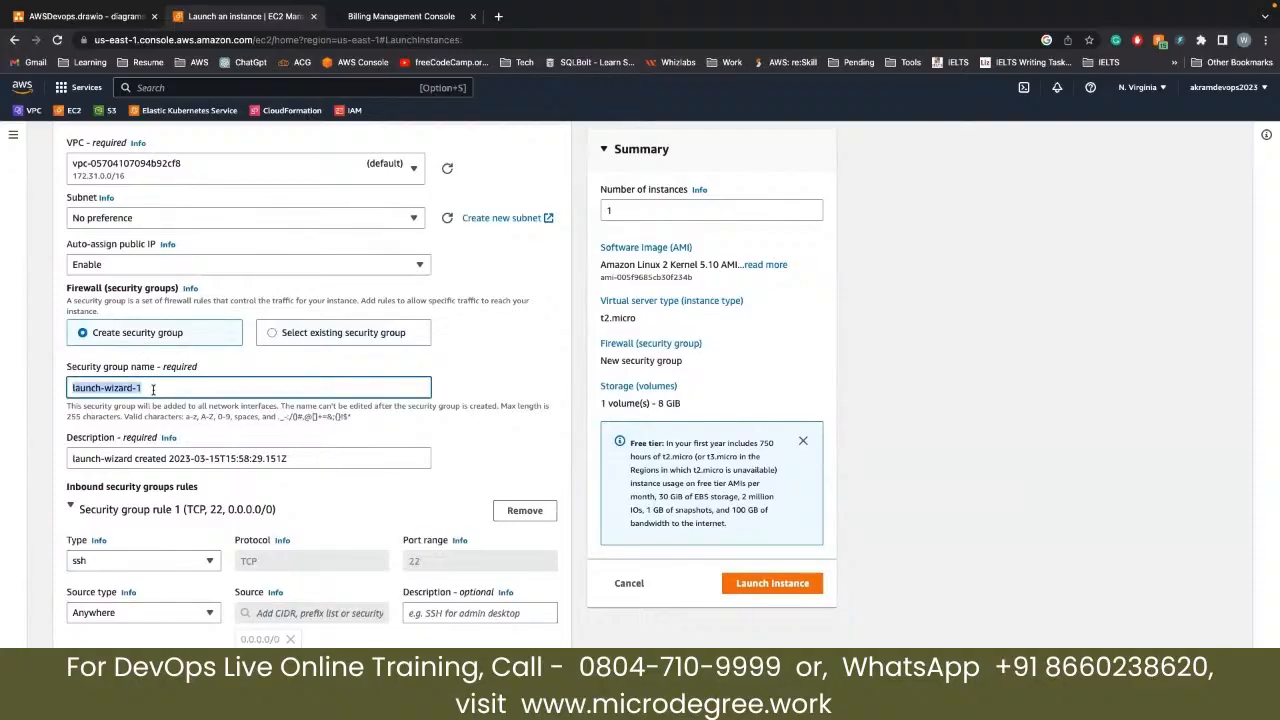
pyautogui.write('aws-md-sg1')
pyautogui.click(221, 377)
pyautogui.scroll(-2, 220, 400)
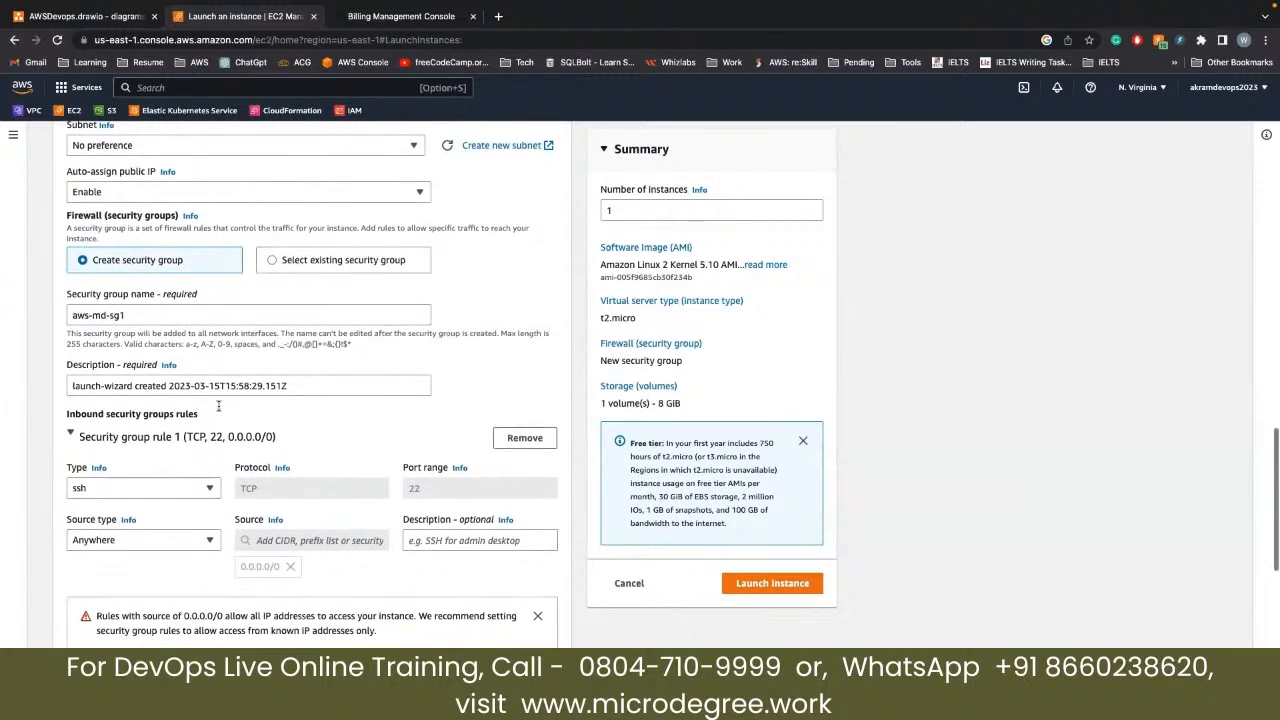
pyautogui.tripleClick(134, 318)
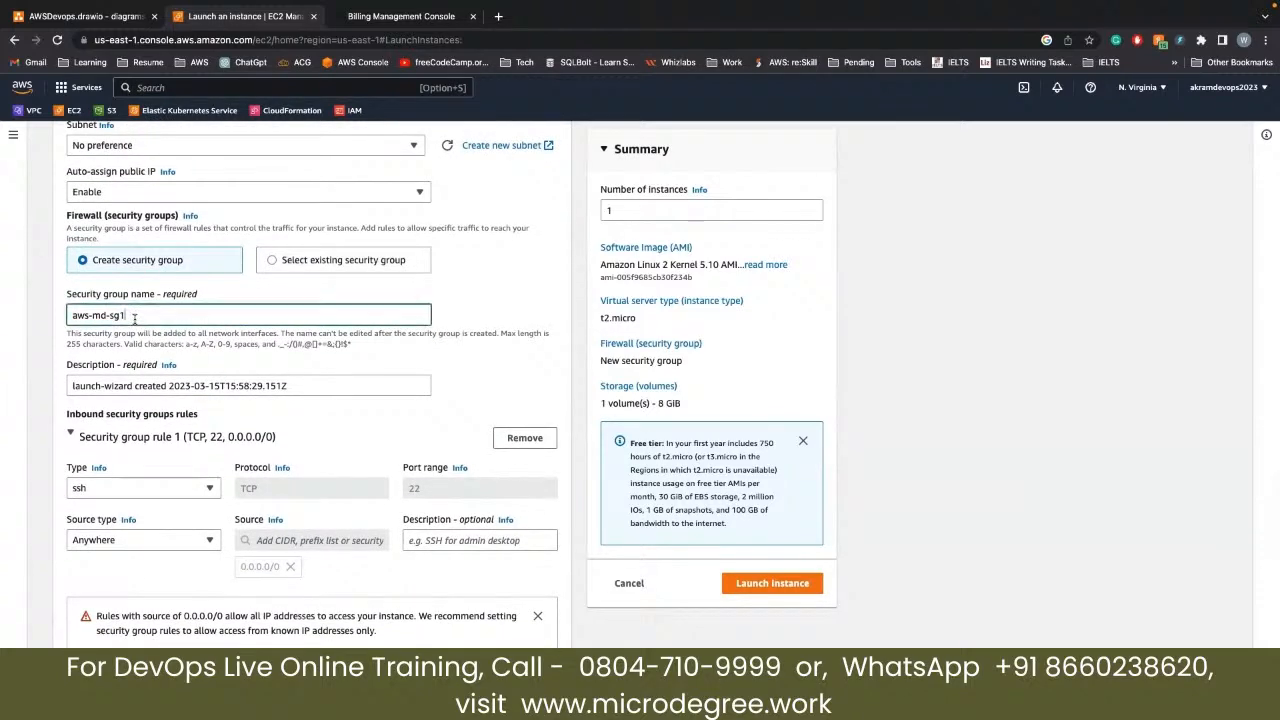
pyautogui.click(236, 298)
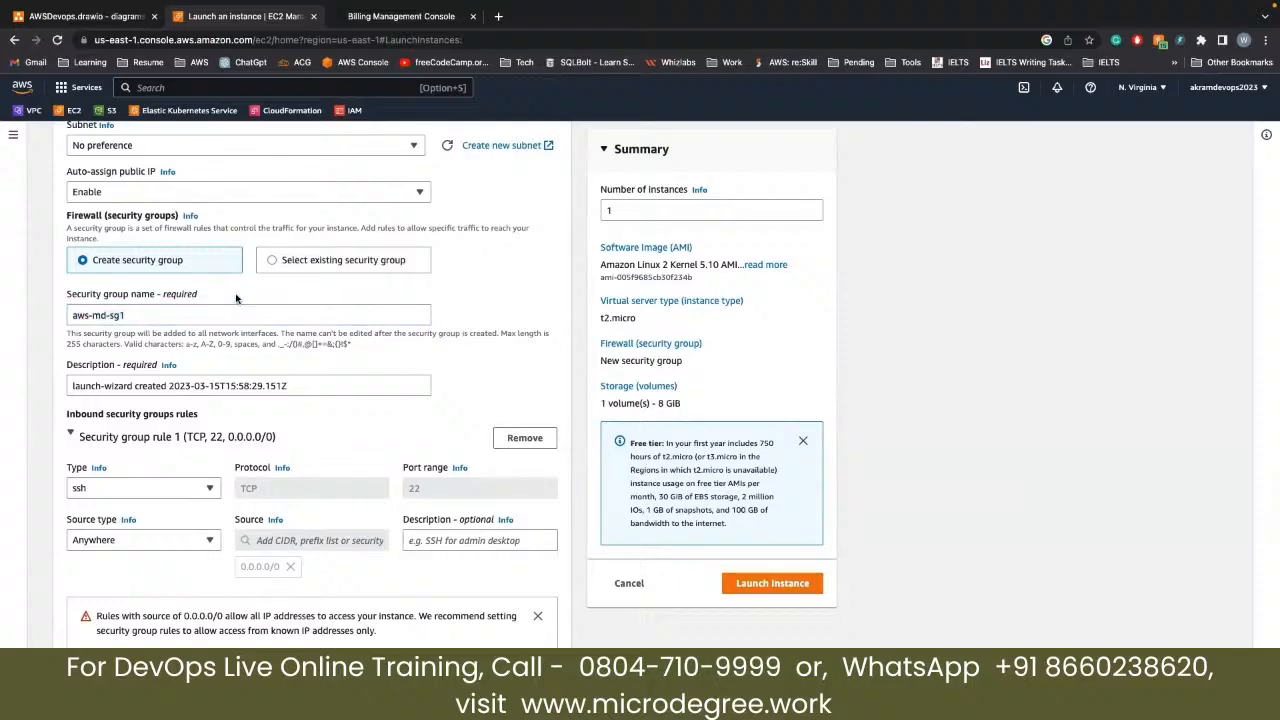
# Review the inbound SSH rule, storage settings and number of instances, and launch the instance
pyautogui.scroll(-2, 180, 362)
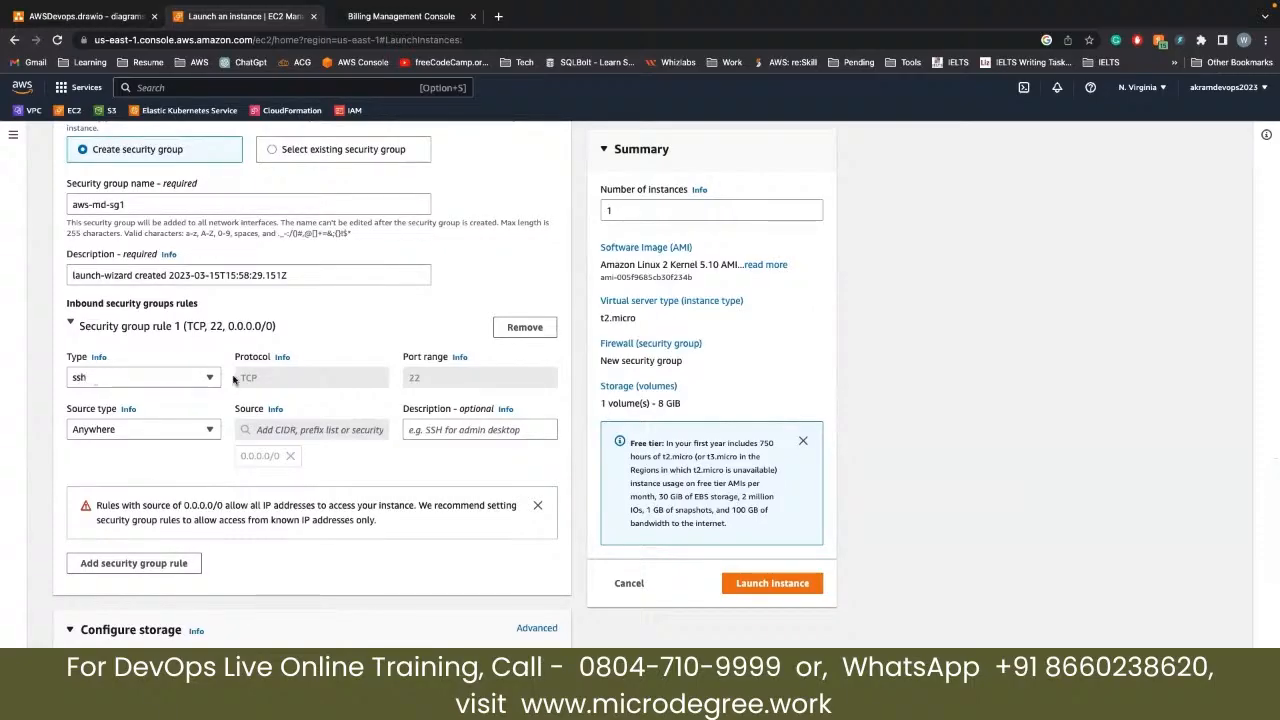
pyautogui.doubleClick(438, 380)
pyautogui.scroll(-1, 199, 465)
pyautogui.scroll(-5, 199, 465)
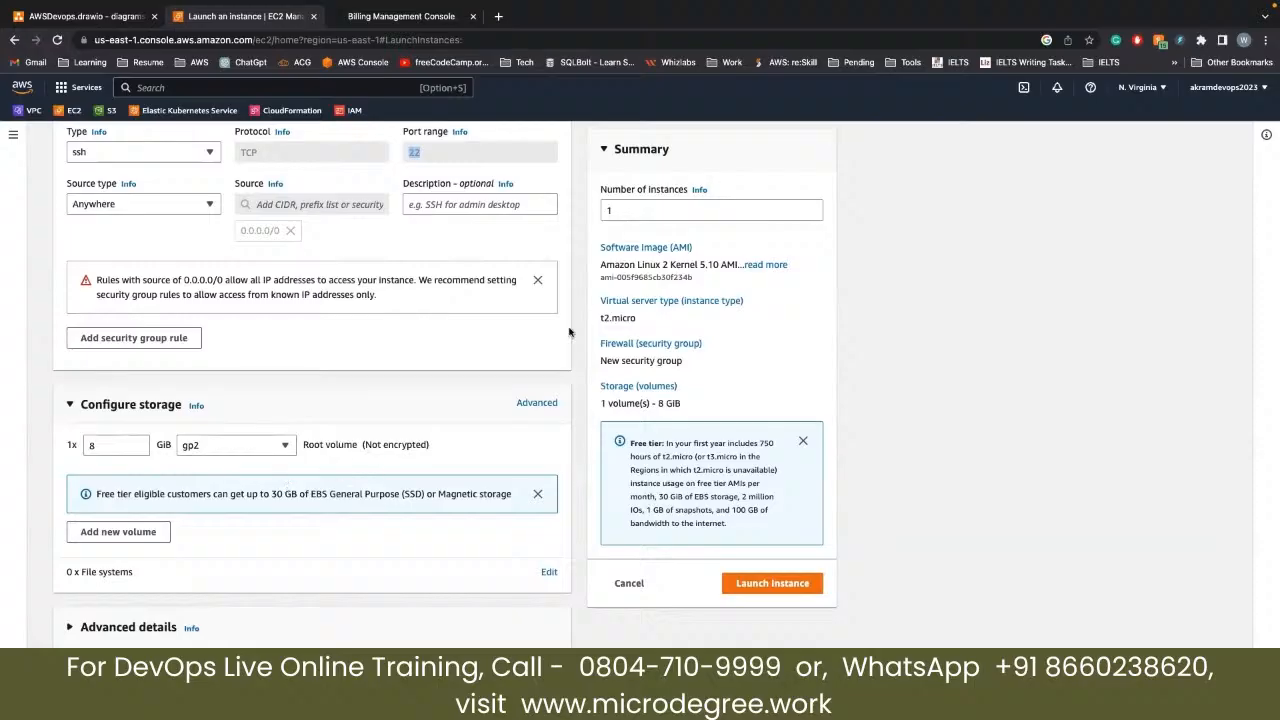
pyautogui.click(629, 210)
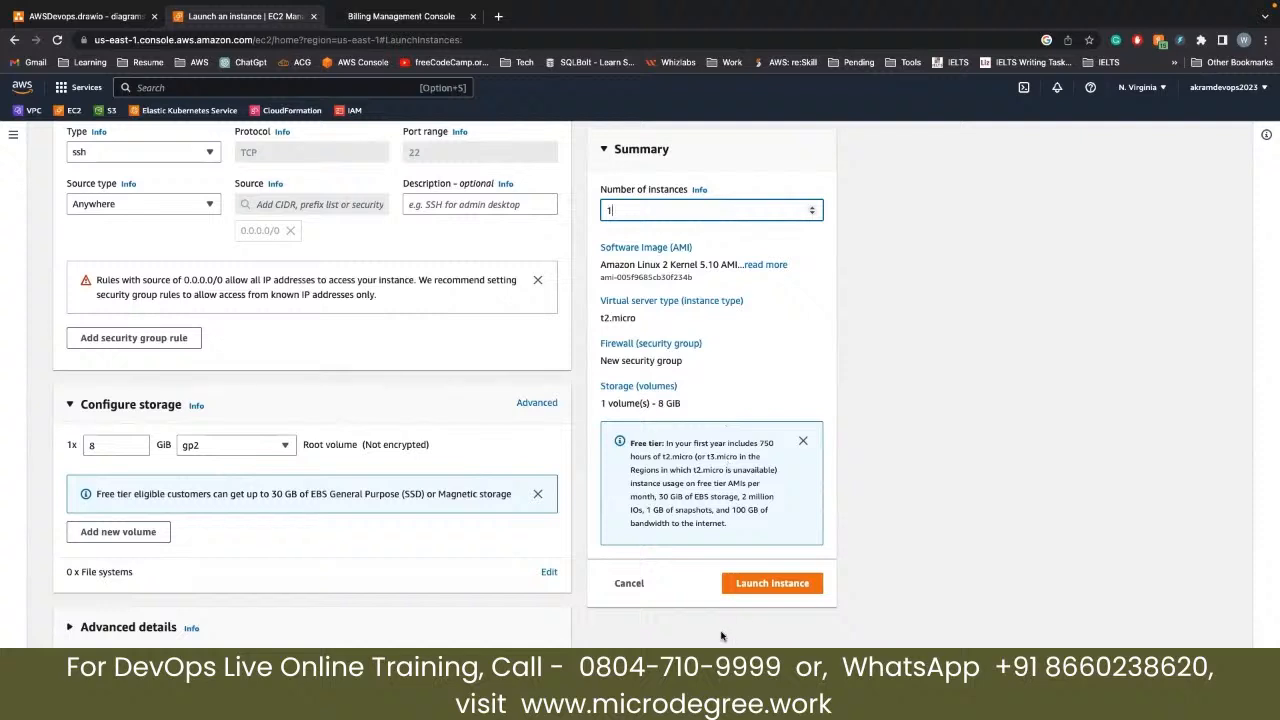
pyautogui.click(758, 590)
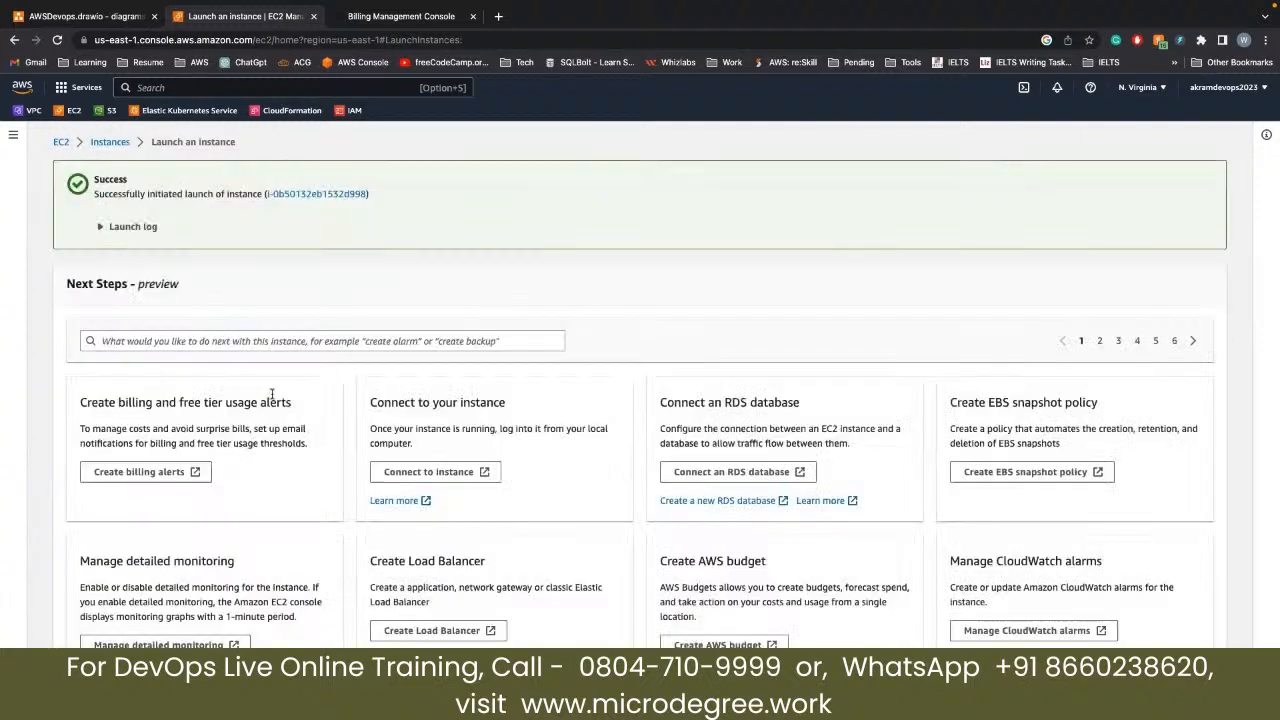
# Open the details page of the launched dell-vm instance and examine its ID, private DNS answer type and auto-assigned IP address
pyautogui.click(292, 194)
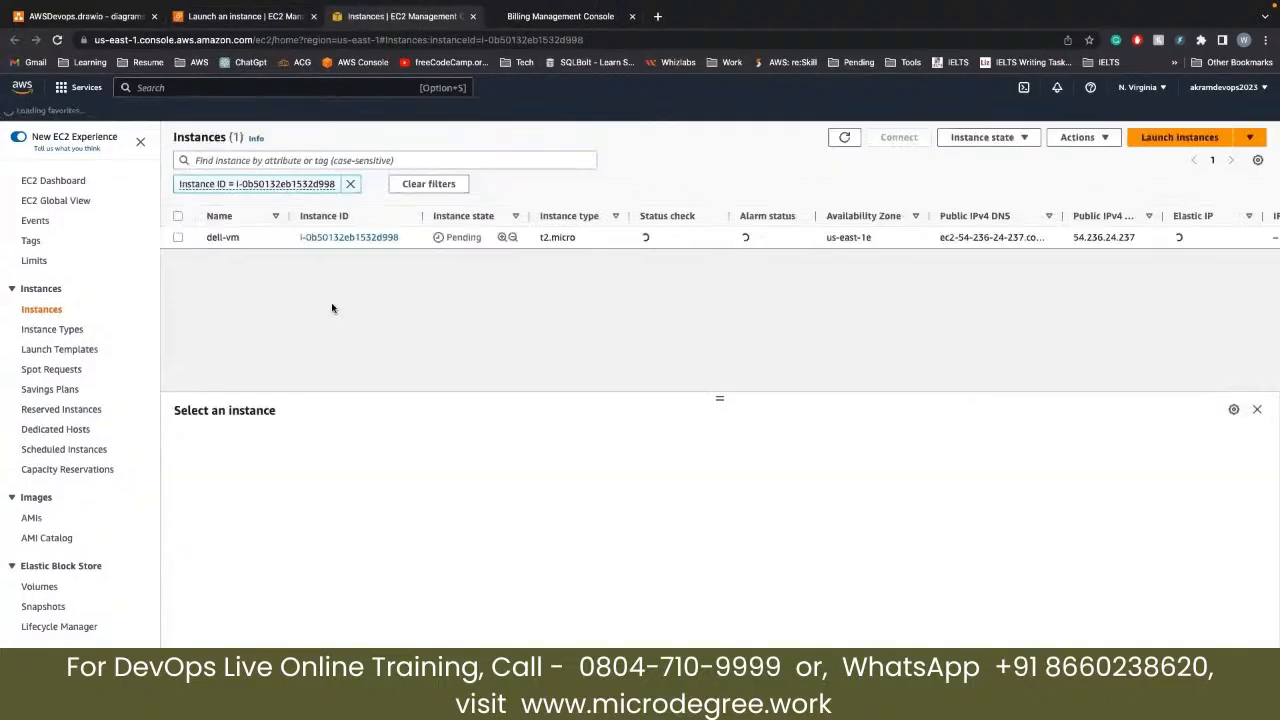
pyautogui.click(347, 238)
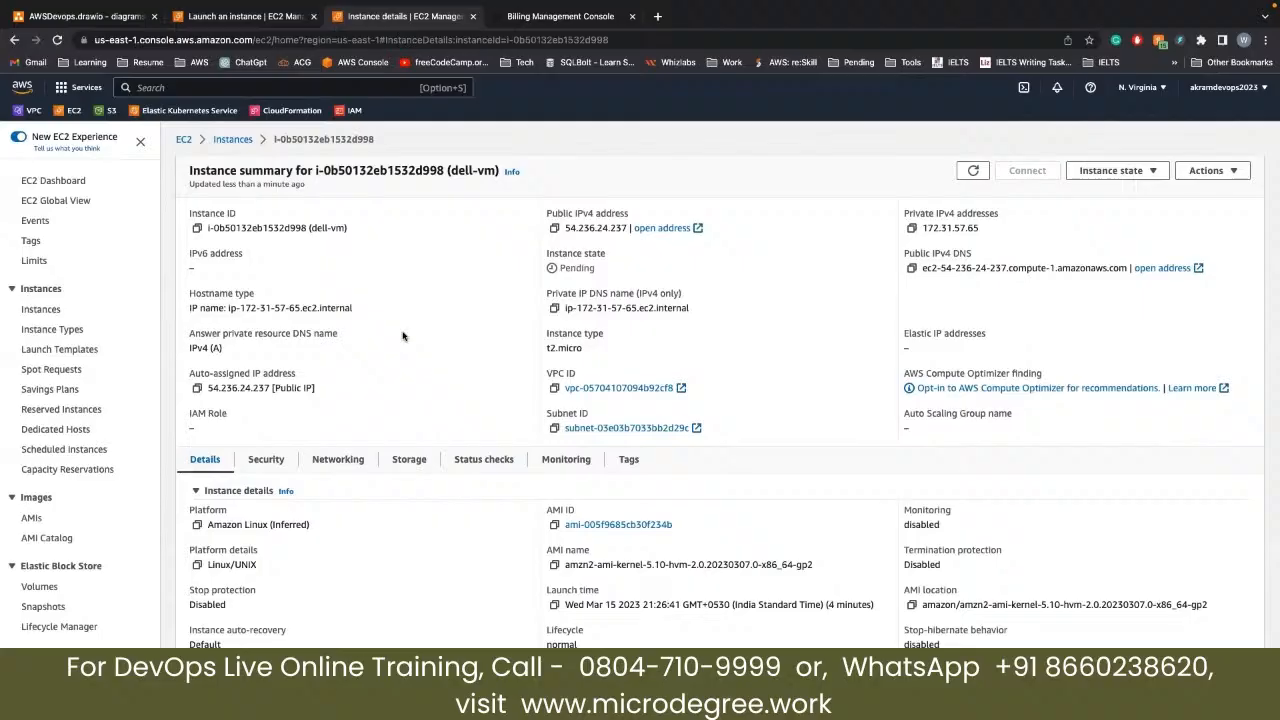
pyautogui.moveTo(604, 276); pyautogui.dragTo(425, 295)
pyautogui.click(425, 295)
pyautogui.moveTo(352, 235); pyautogui.dragTo(198, 231)
pyautogui.click(336, 280)
pyautogui.moveTo(233, 354); pyautogui.dragTo(186, 337)
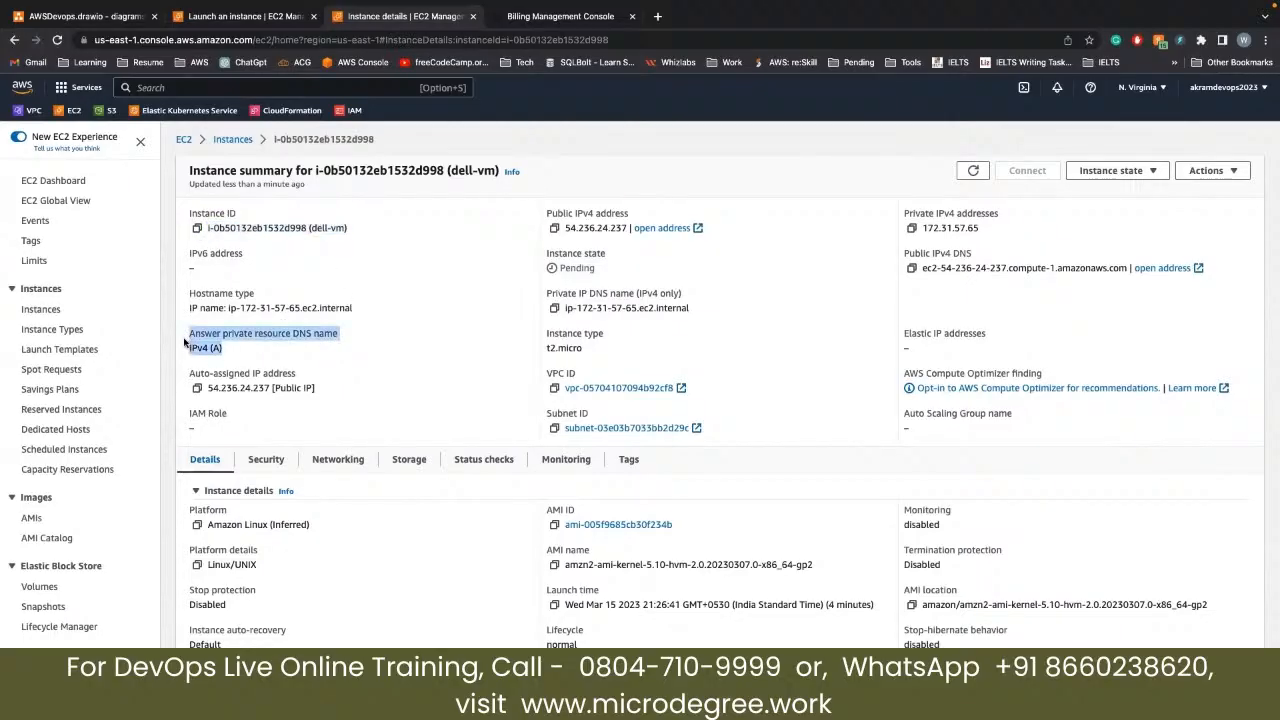
pyautogui.click(319, 353)
pyautogui.moveTo(318, 389); pyautogui.dragTo(188, 373)
pyautogui.click(253, 421)
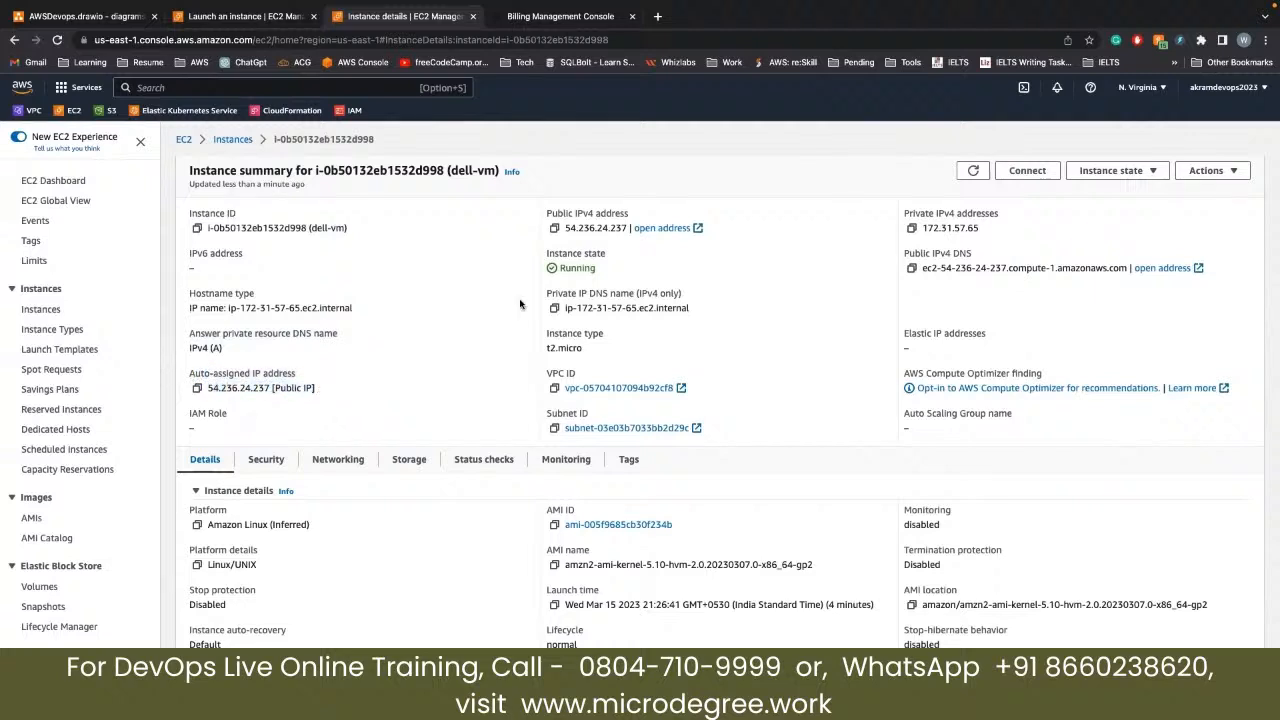
# Examine the instance state and the public and private IPv4 addresses in the dell-vm summary
pyautogui.moveTo(606, 270); pyautogui.dragTo(541, 270)
pyautogui.click(663, 242)
pyautogui.moveTo(628, 228); pyautogui.dragTo(567, 228)
pyautogui.click(490, 302)
pyautogui.moveTo(990, 232); pyautogui.dragTo(896, 214)
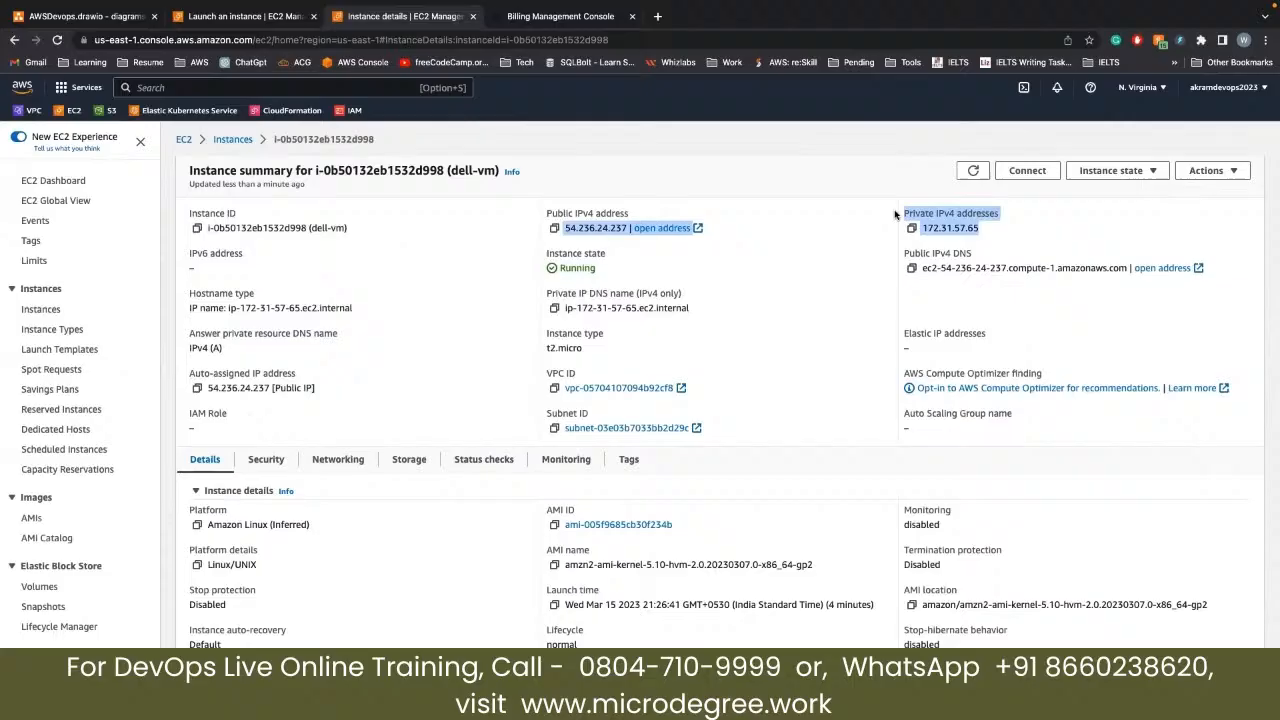
pyautogui.click(837, 236)
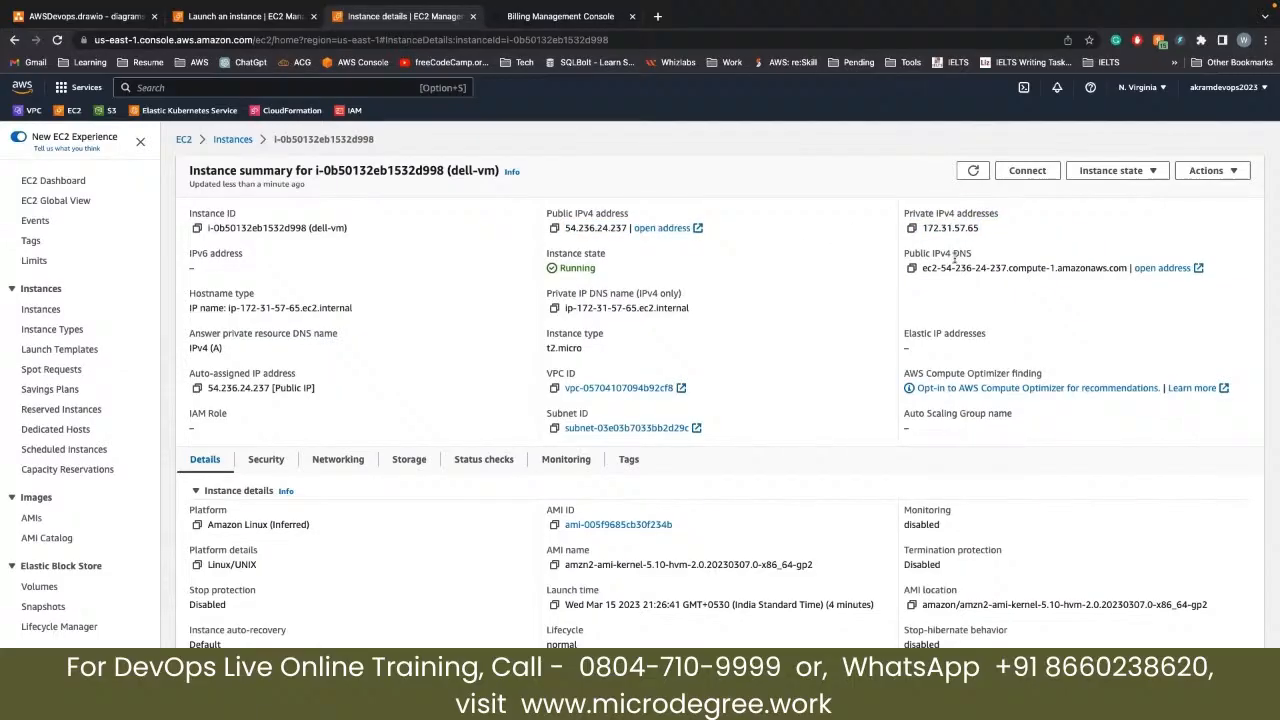
# Examine the full instance details of dell-vm, including platform, AMI and key pair, and show its security details
pyautogui.click(969, 174)
pyautogui.scroll(-3, 760, 472)
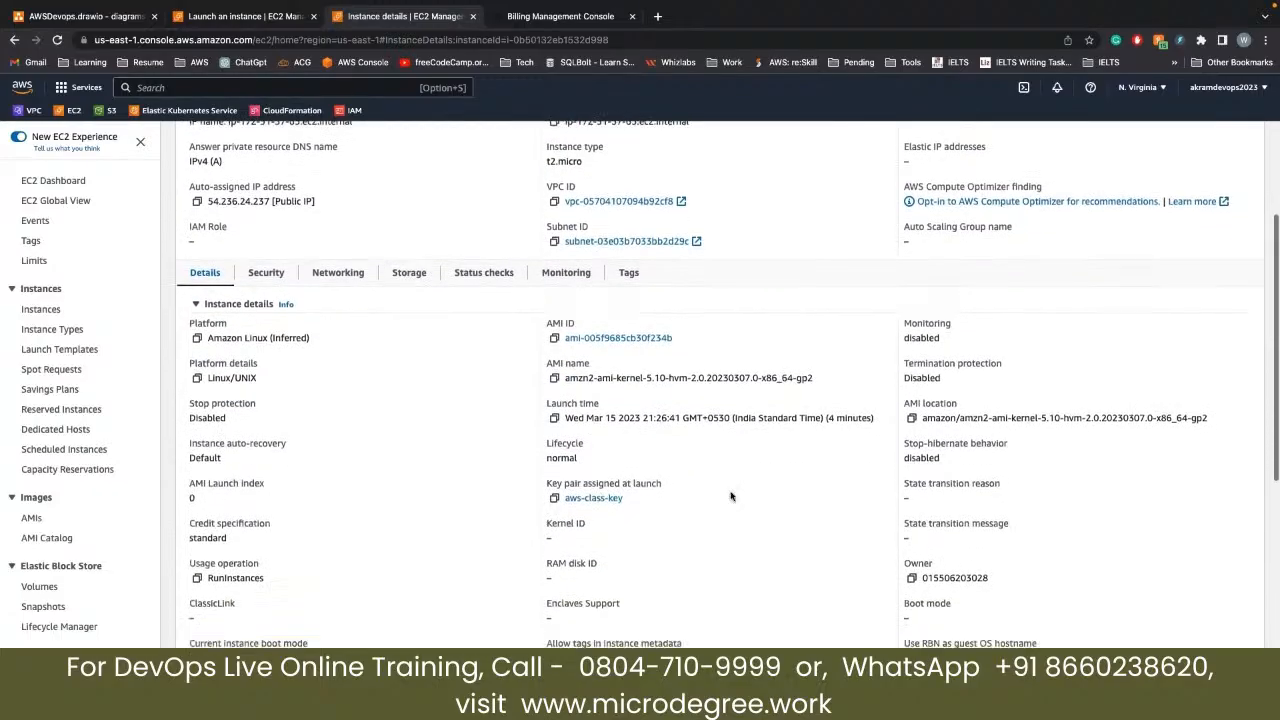
pyautogui.scroll(-1, 730, 496)
pyautogui.scroll(-2, 460, 545)
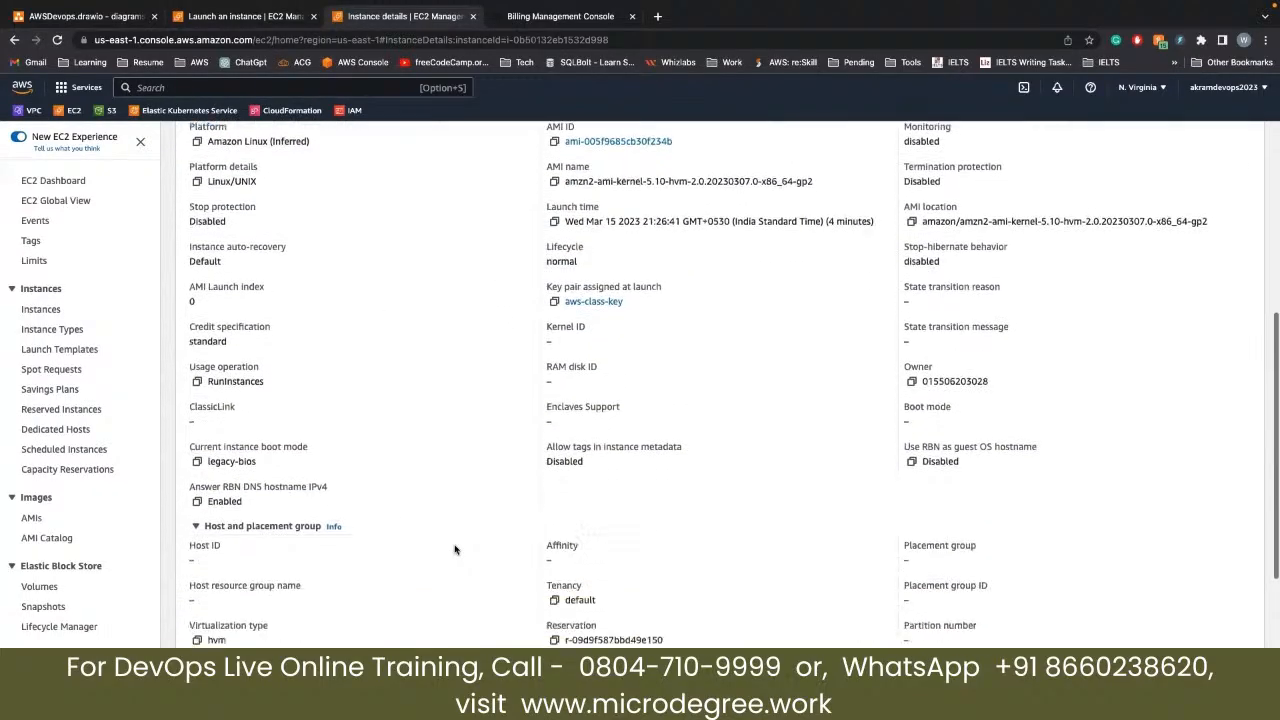
pyautogui.scroll(6, 448, 566)
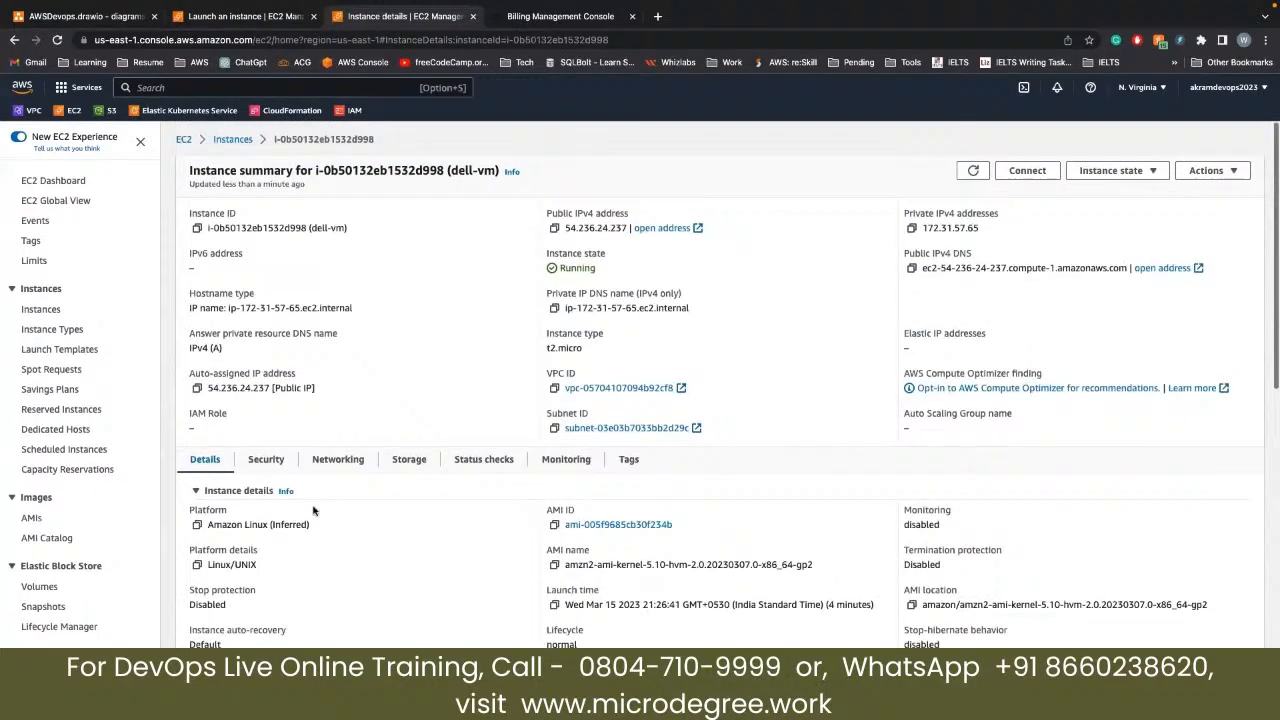
pyautogui.click(266, 463)
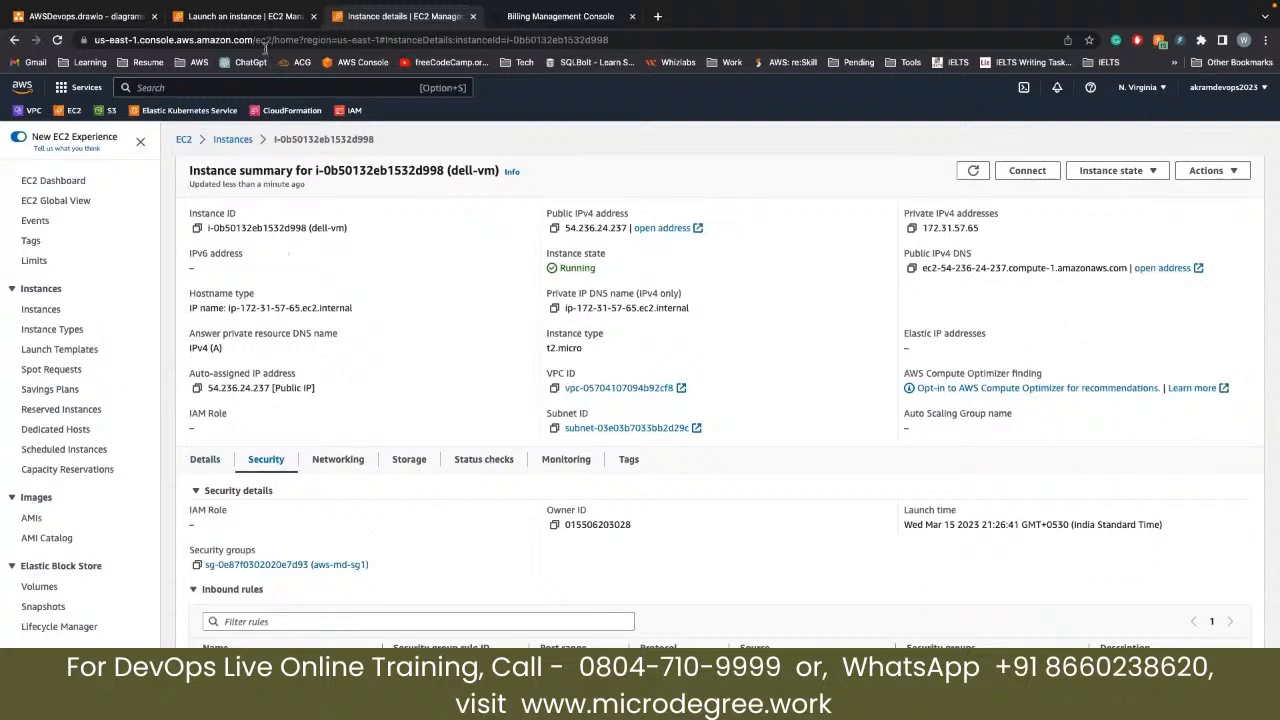
# Check the AWSDevops.drawio architecture diagram and return to the dell-vm instance's details page
pyautogui.click(135, 14)
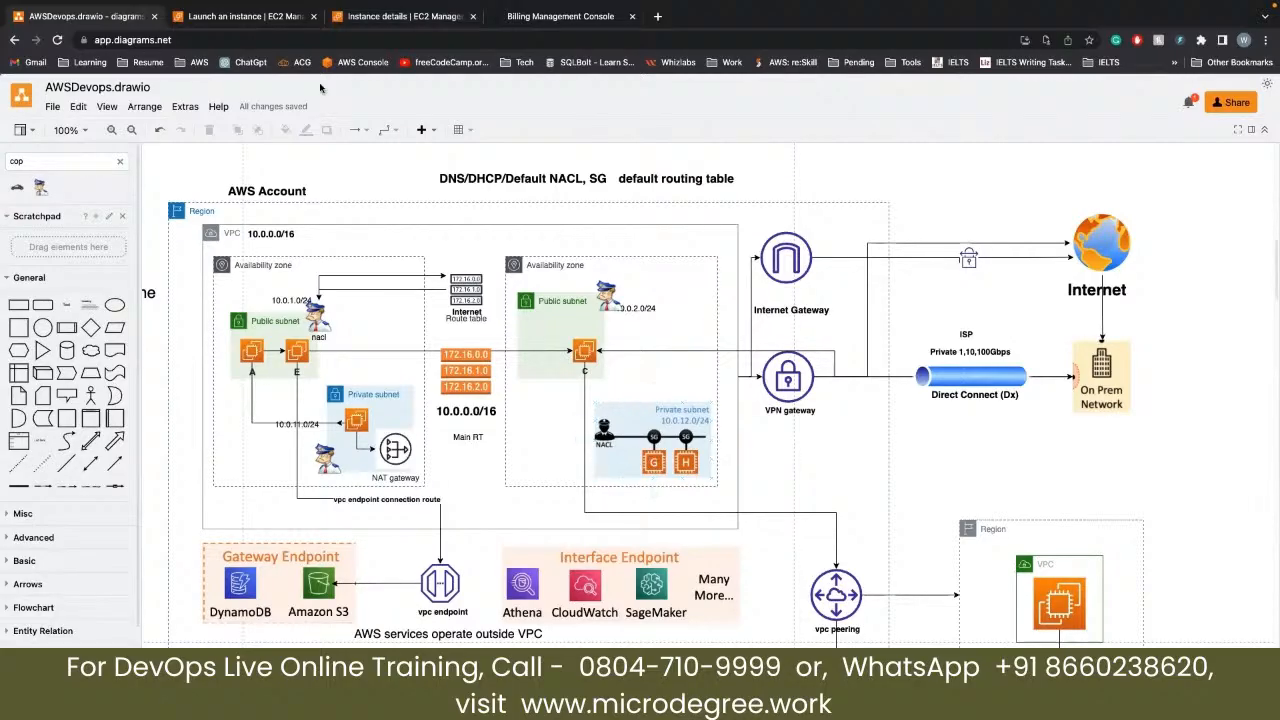
pyautogui.click(300, 17)
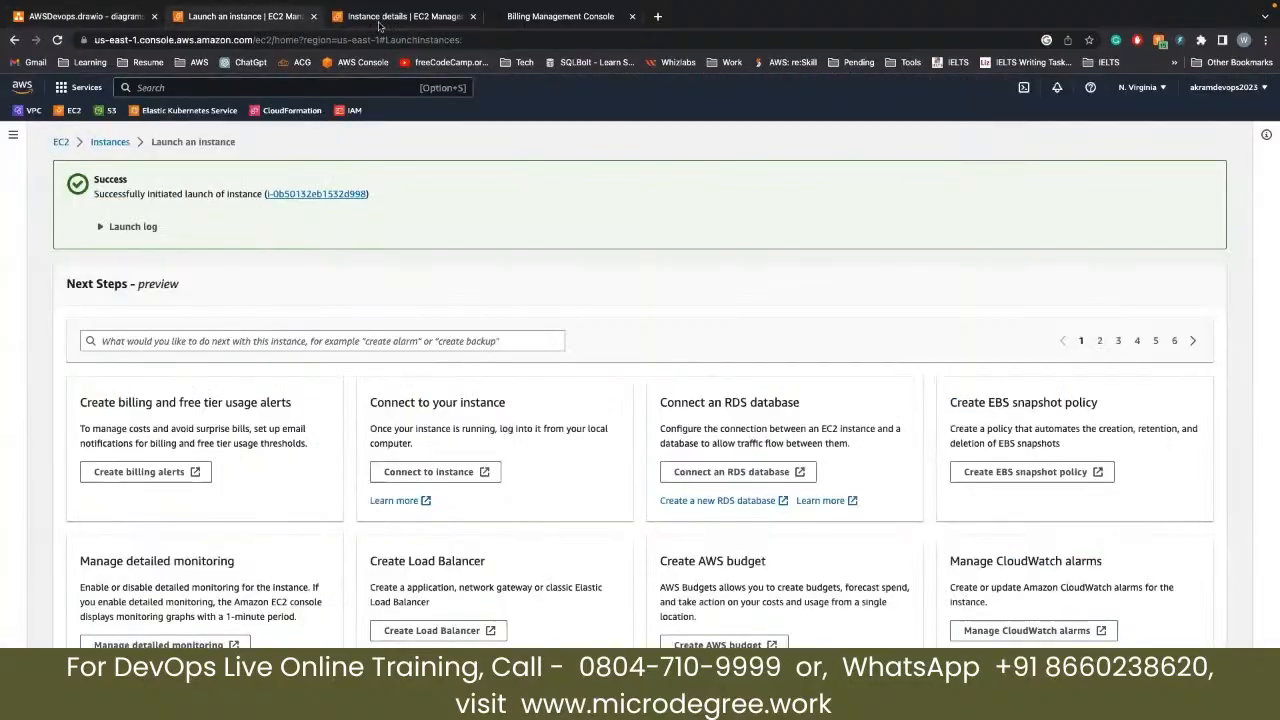
pyautogui.click(380, 20)
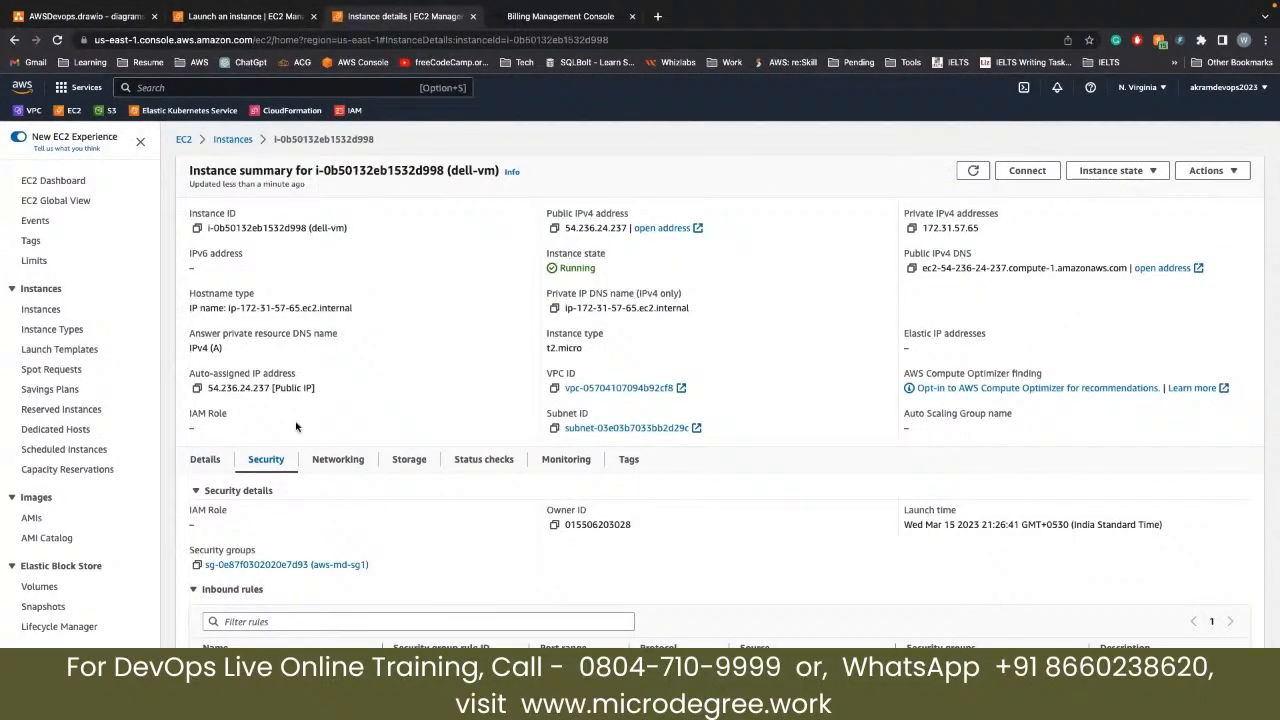
# Open the aws-md-sg1 security group attached to the instance and examine its name, VPC and inbound rules
pyautogui.scroll(-2, 290, 489)
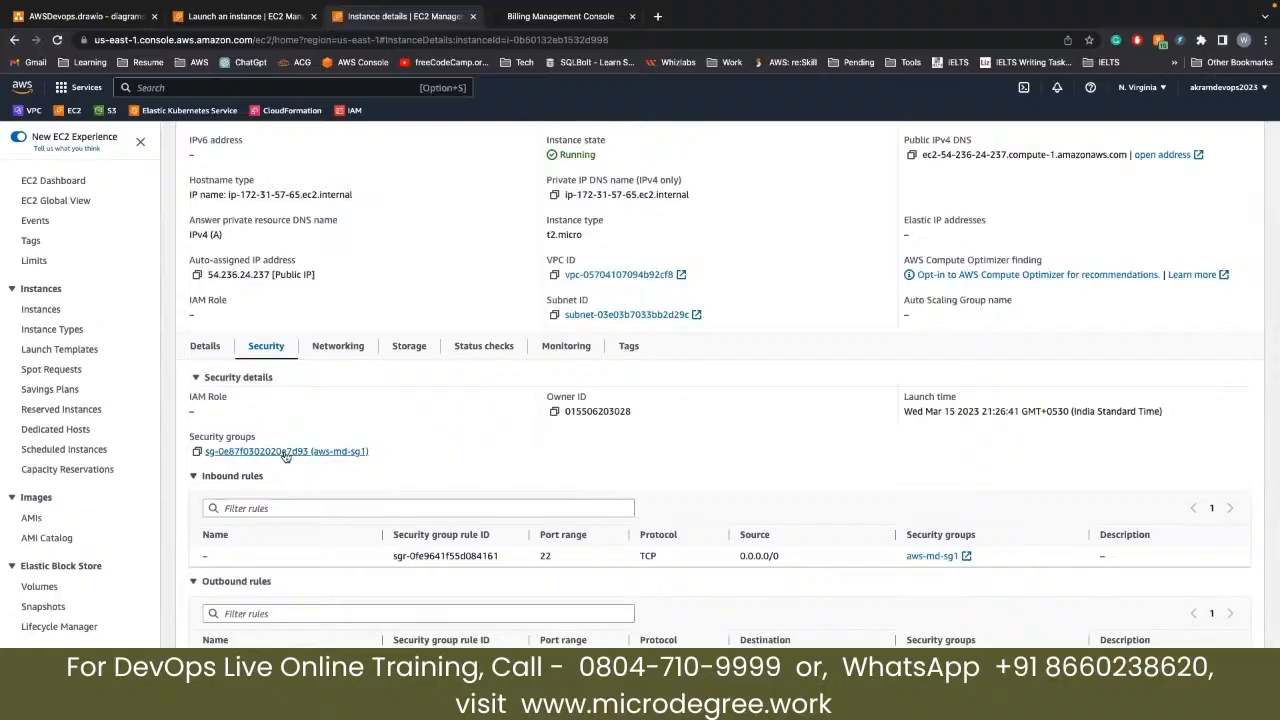
pyautogui.click(285, 452)
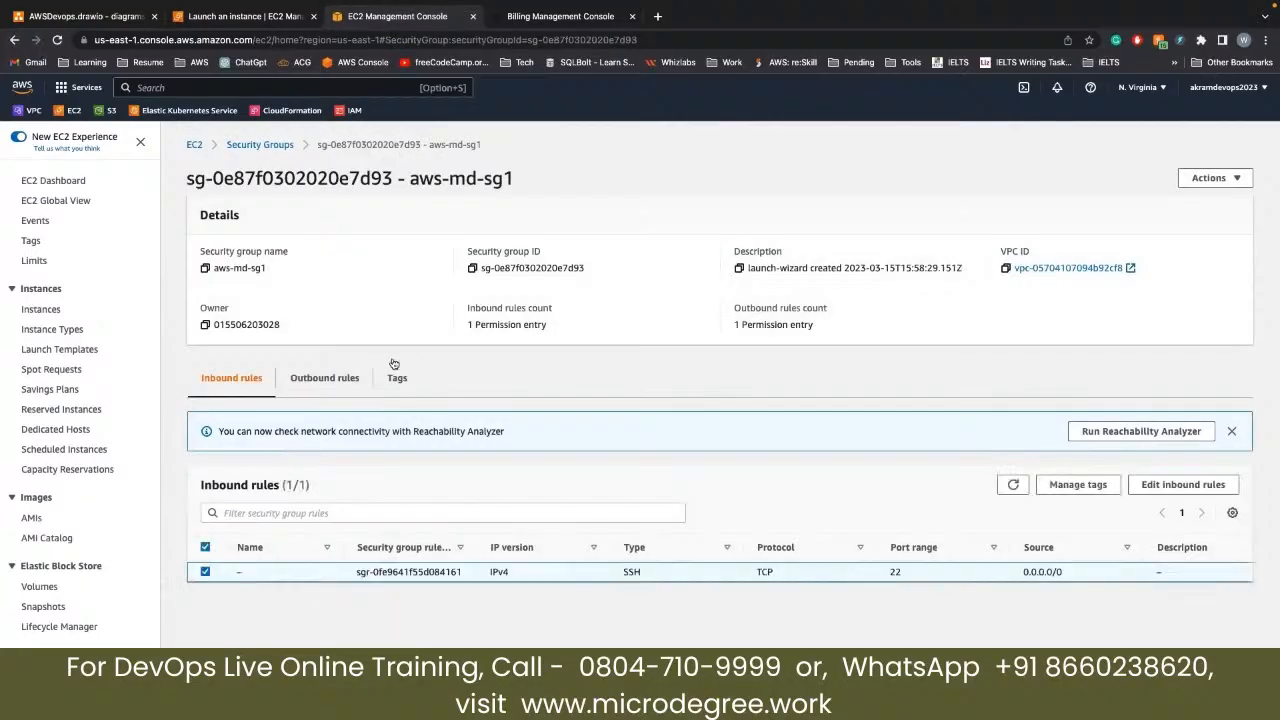
pyautogui.tripleClick(258, 268)
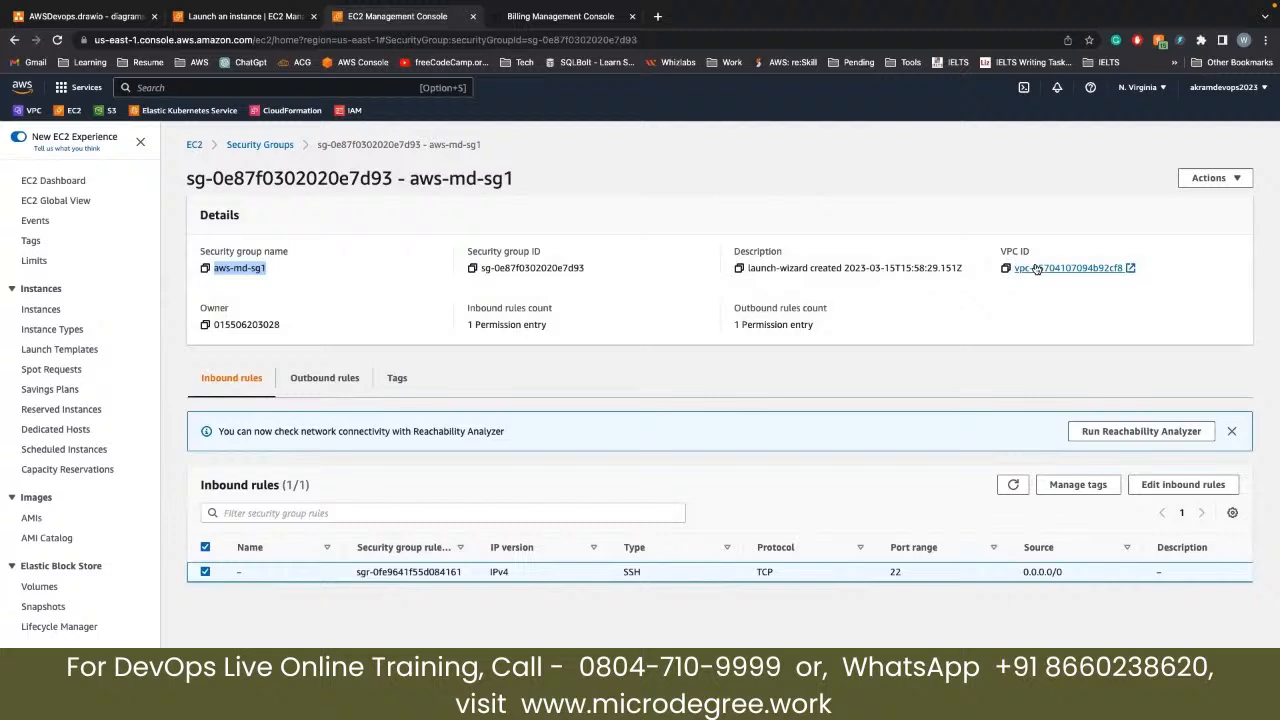
pyautogui.click(300, 326)
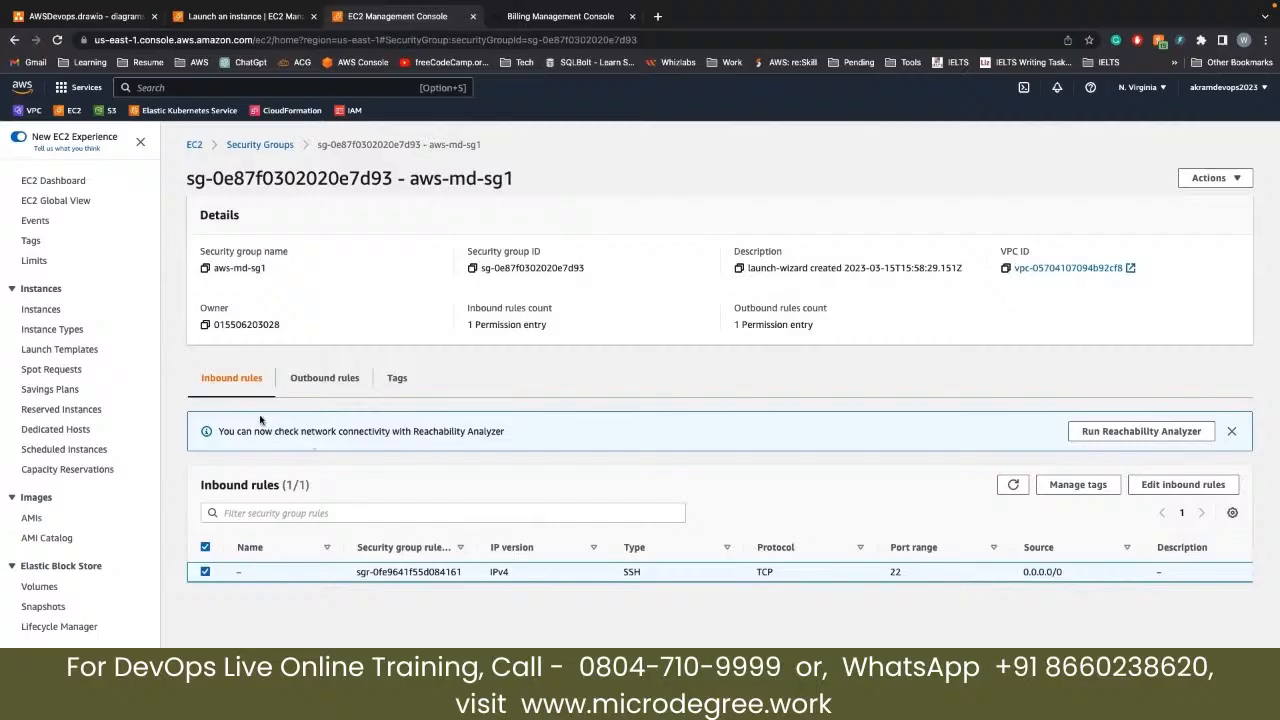
# Check the AWSDevops.drawio architecture diagram and the instance launch page, and return to the aws-md-sg1 security group
pyautogui.click(90, 16)
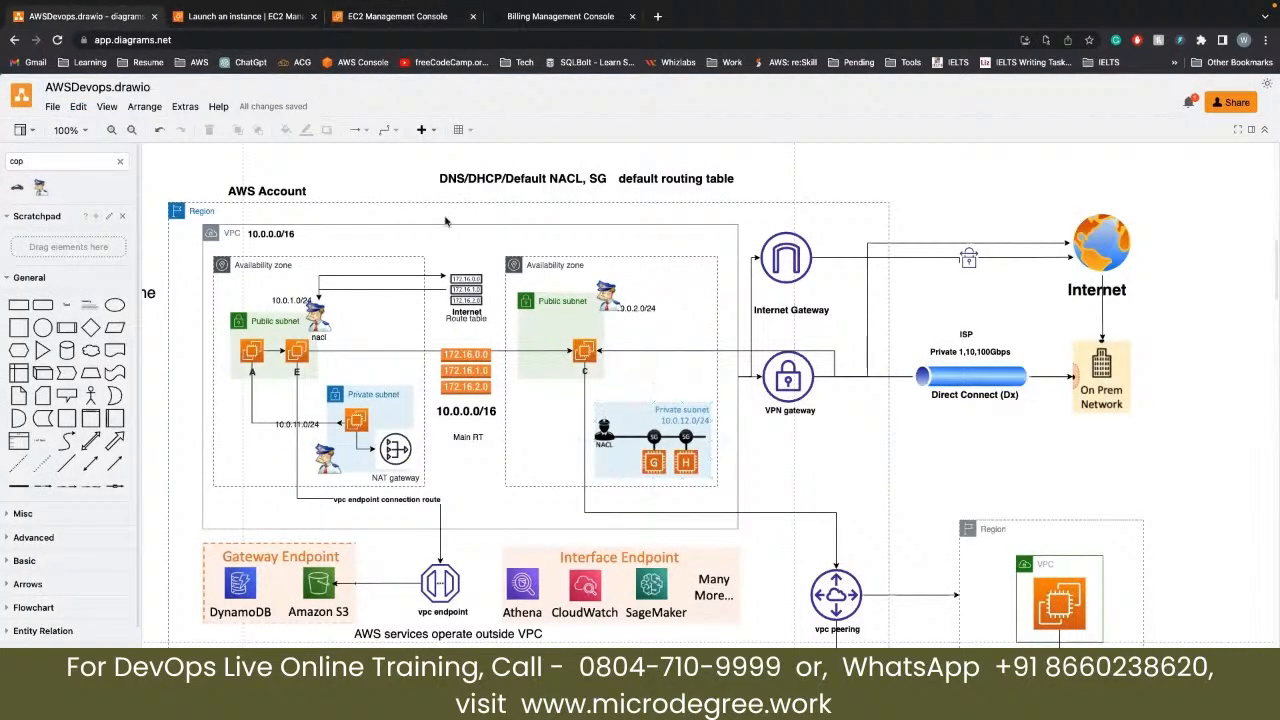
pyautogui.click(253, 18)
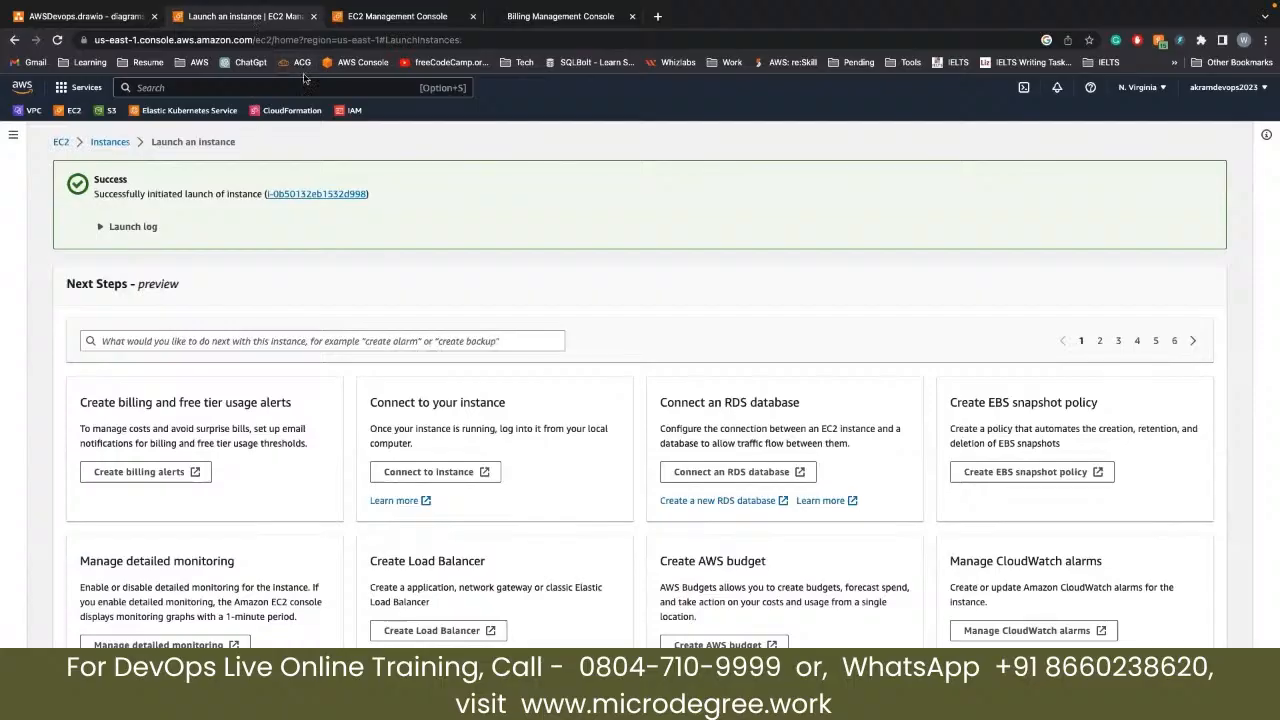
pyautogui.click(363, 22)
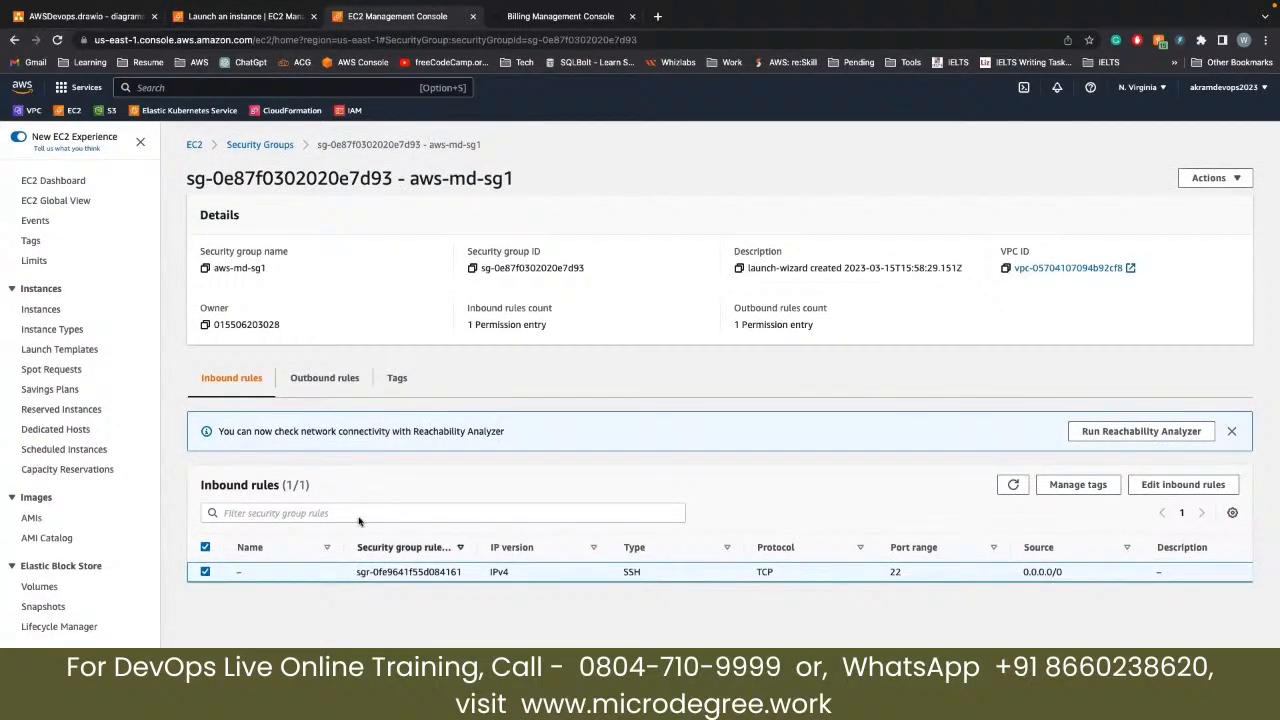
# Start editing the inbound rules of aws-md-sg1 and add a second rule of type HTTP
pyautogui.click(1146, 486)
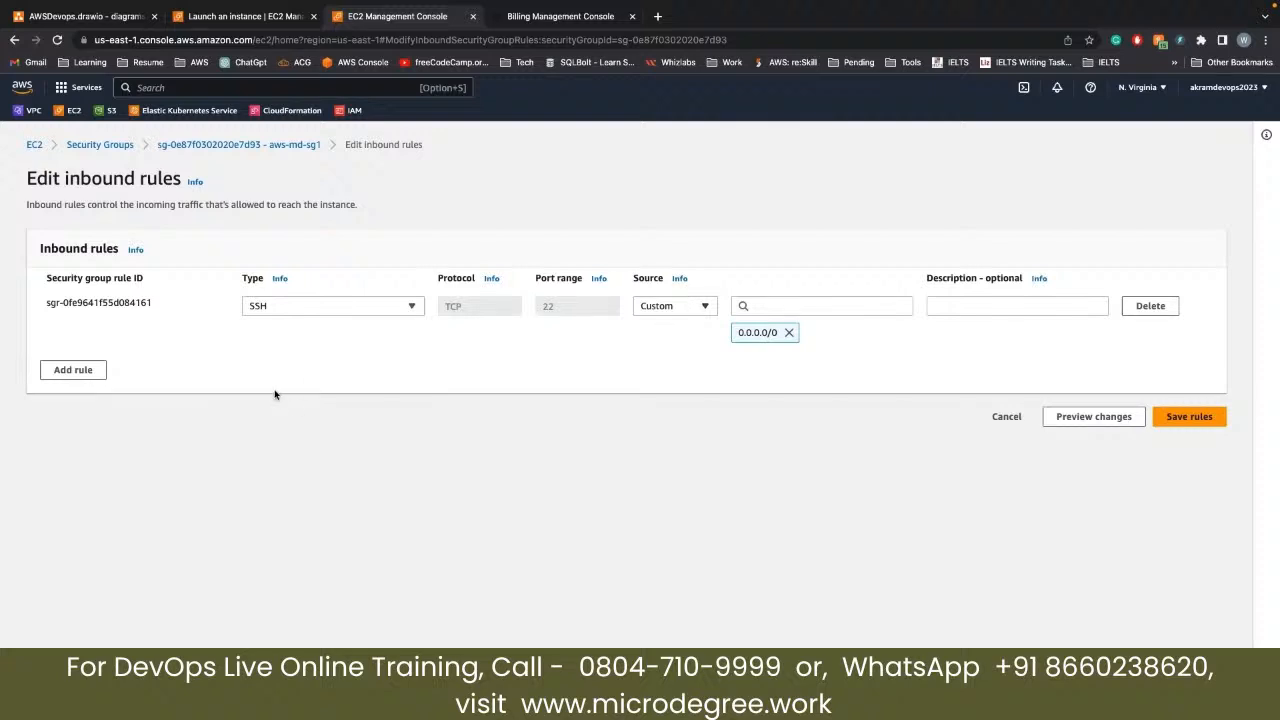
pyautogui.click(88, 370)
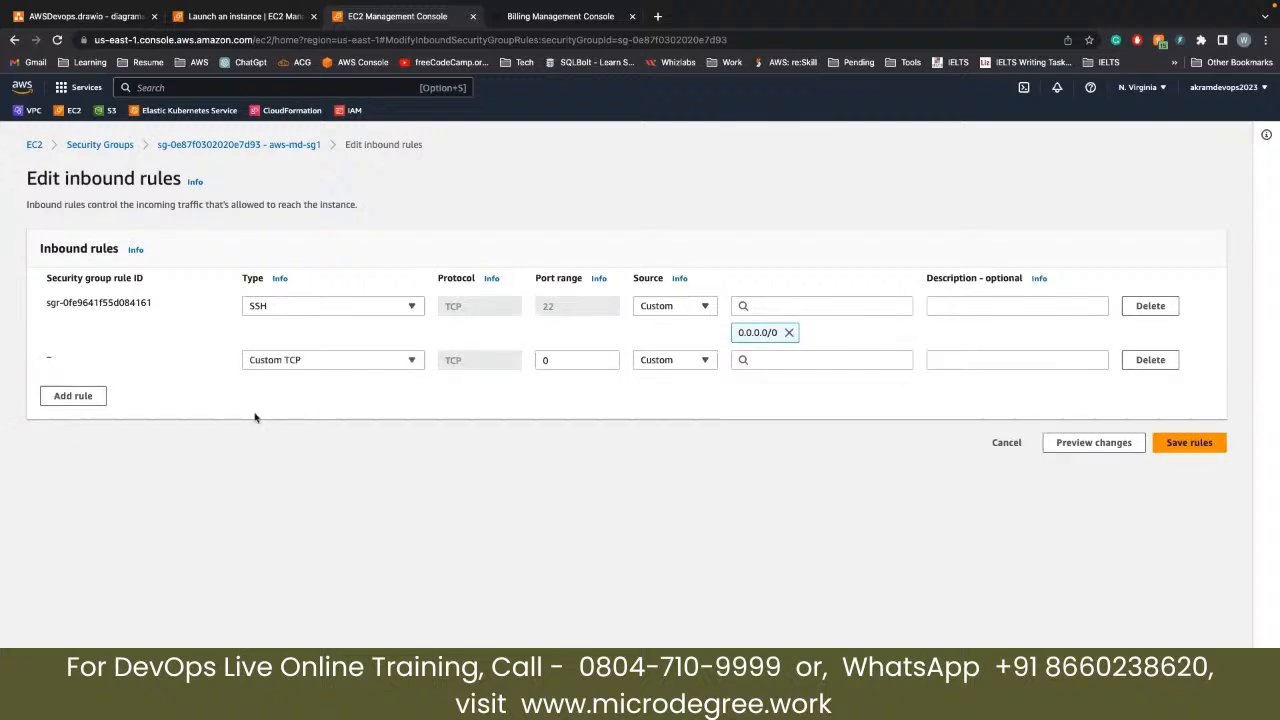
pyautogui.click(322, 362)
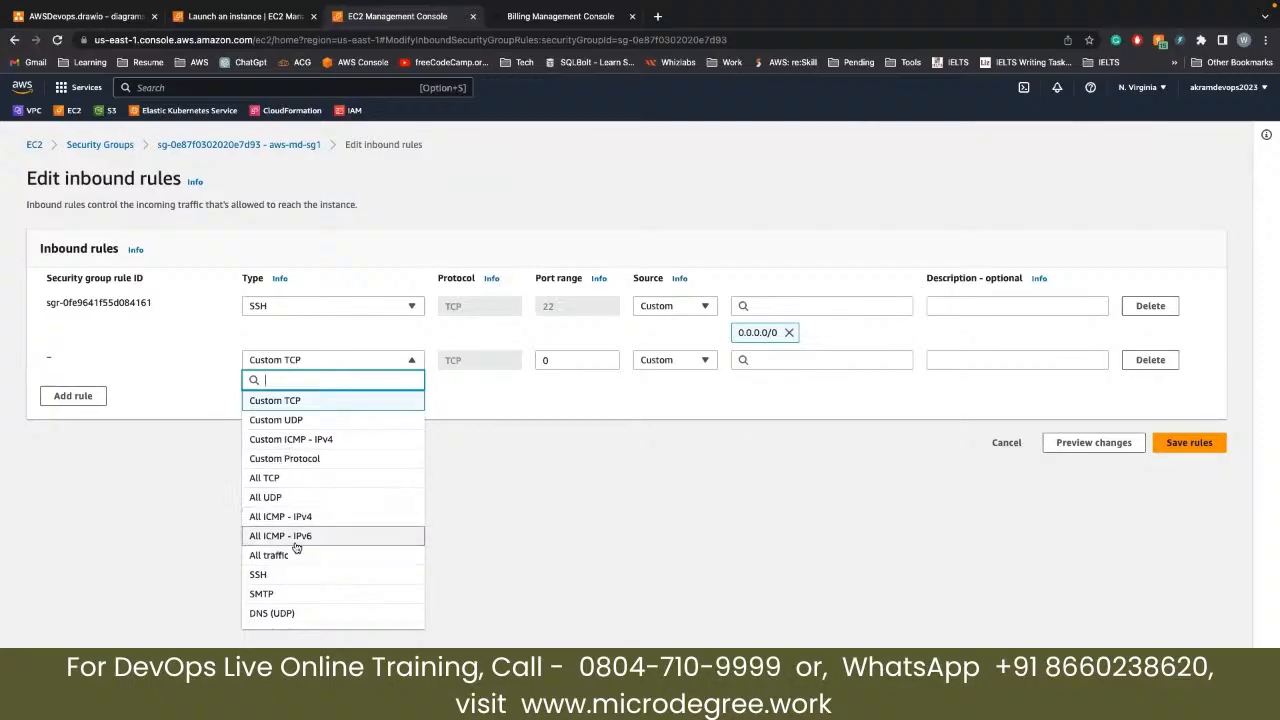
pyautogui.scroll(-1, 291, 543)
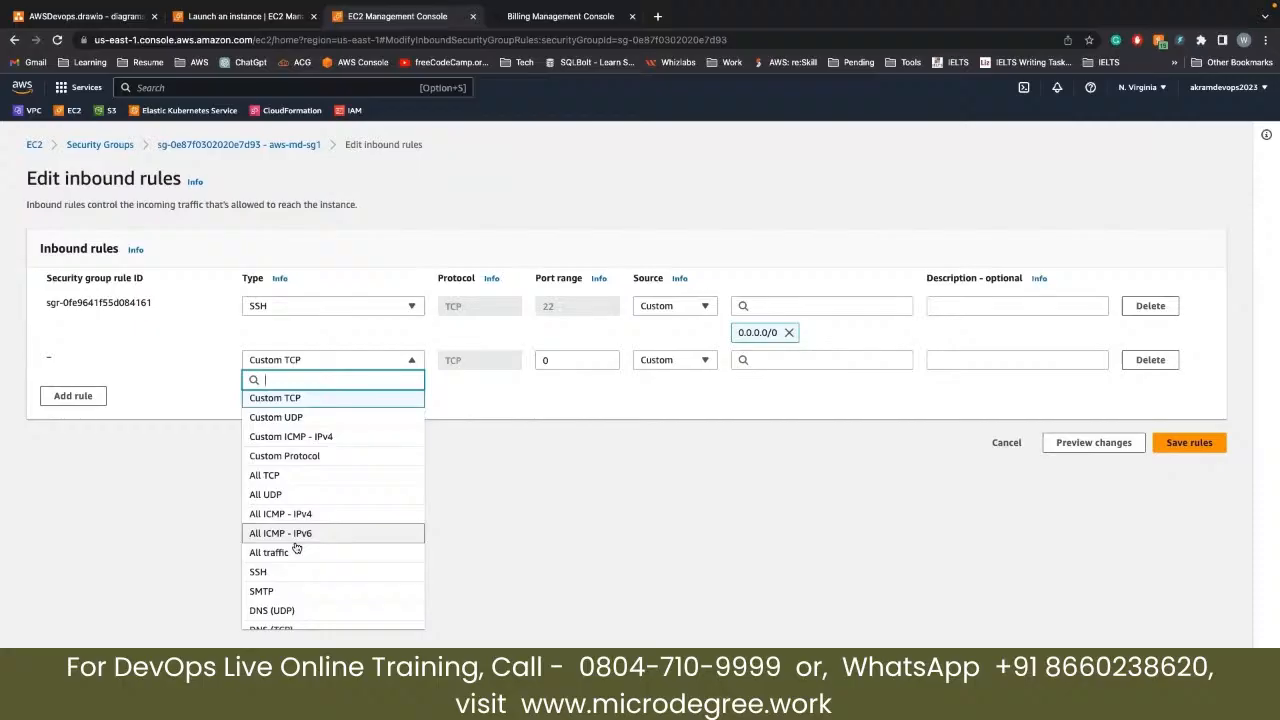
pyautogui.scroll(-3, 306, 571)
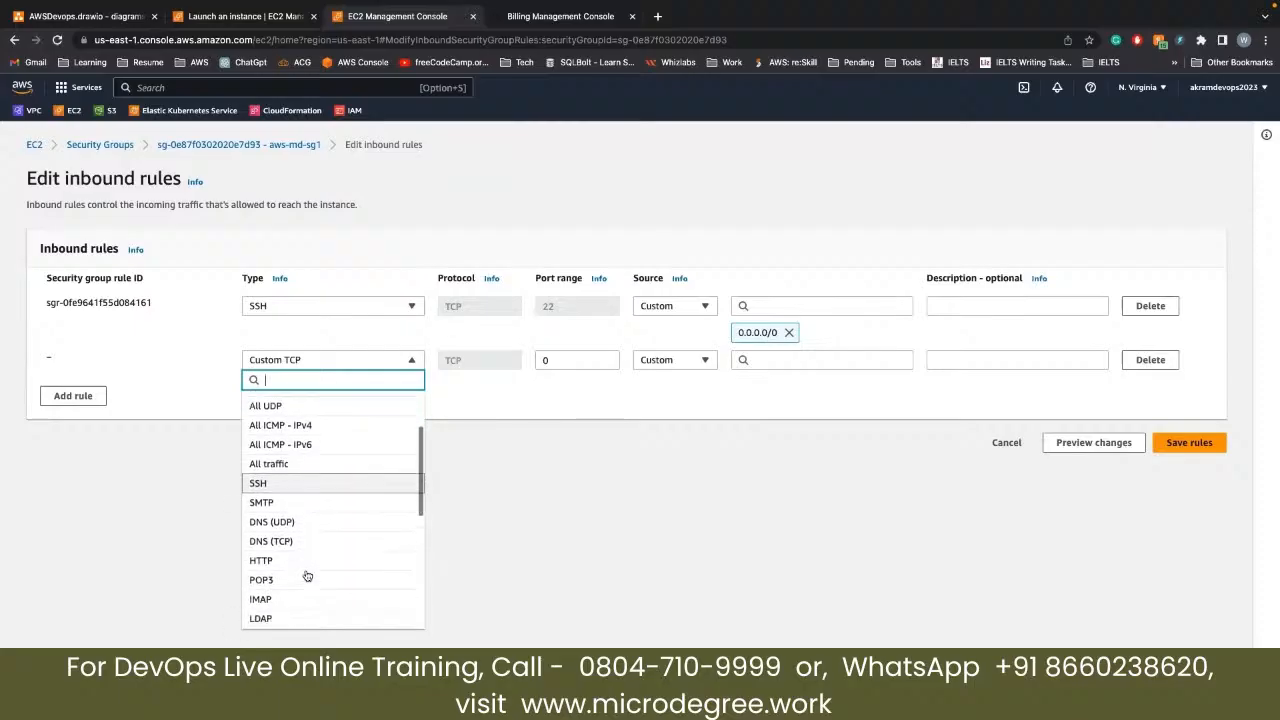
pyautogui.scroll(-1, 309, 515)
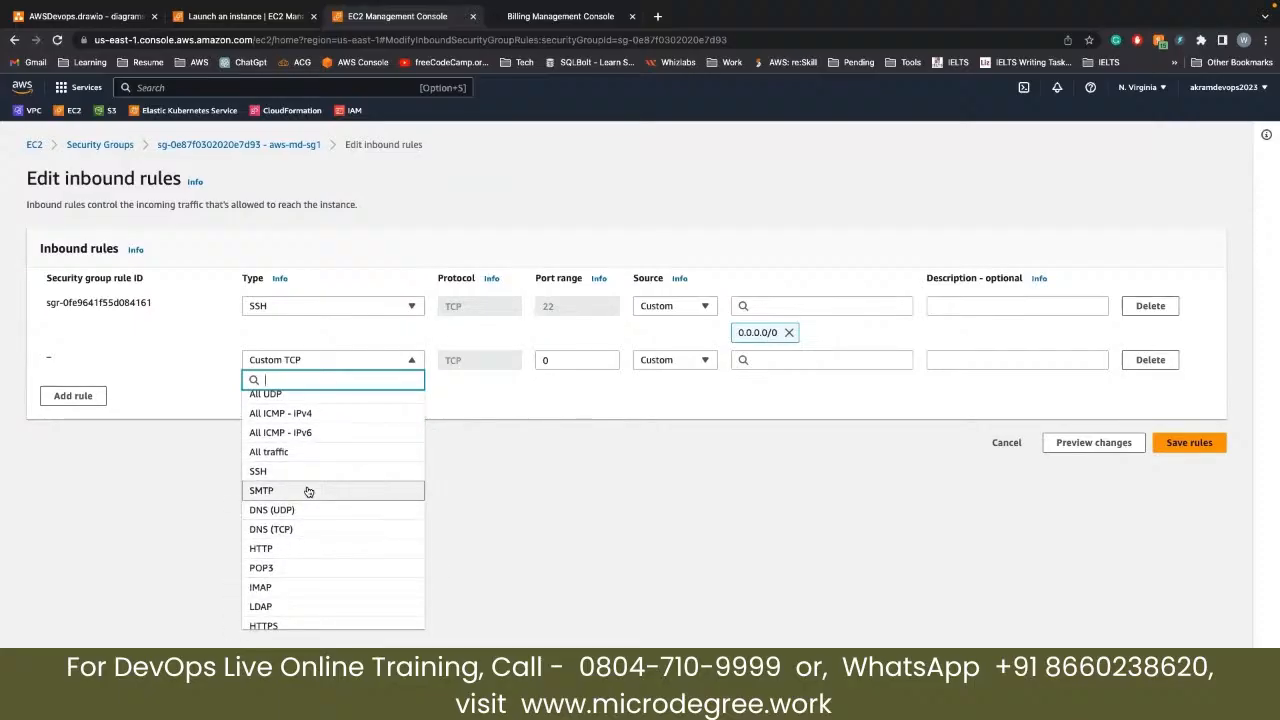
pyautogui.click(300, 548)
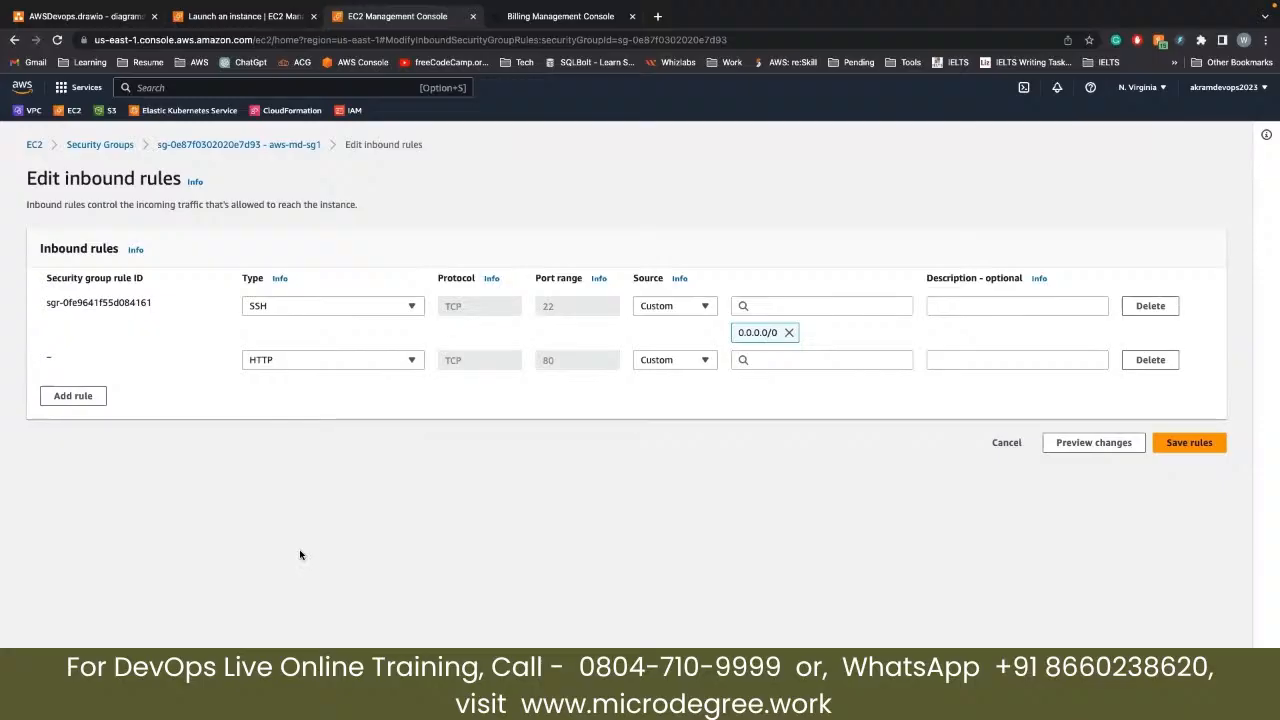
# Open cricbuzz.com in a new browser tab, check its HTTPS address, and return to the inbound rules editor
pyautogui.click(657, 17)
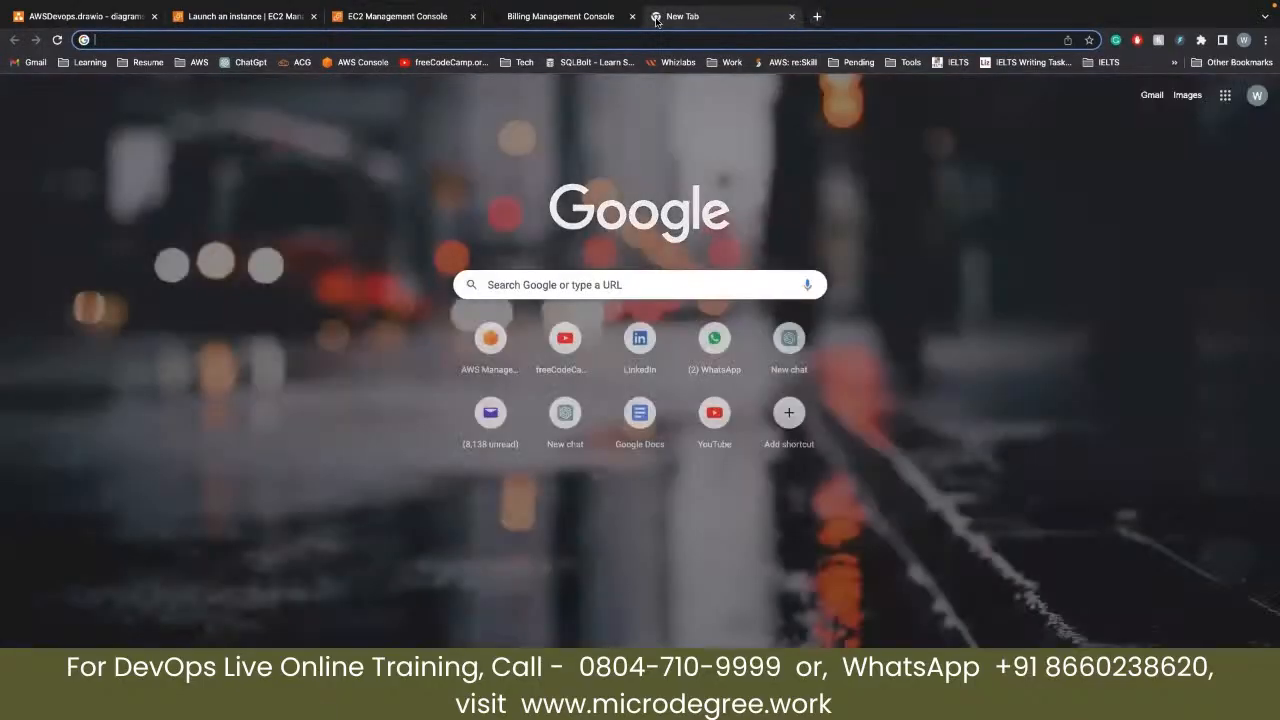
pyautogui.write('cricbuzz.com')
pyautogui.press('Return')
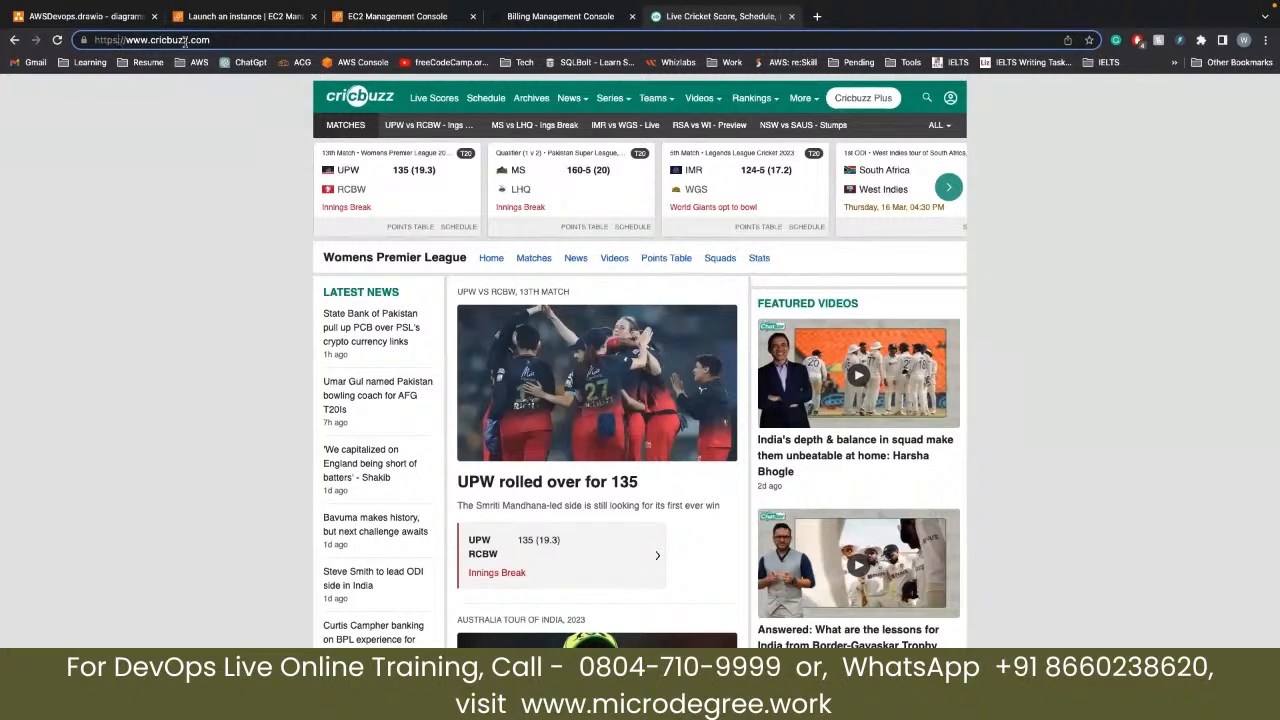
pyautogui.click(397, 17)
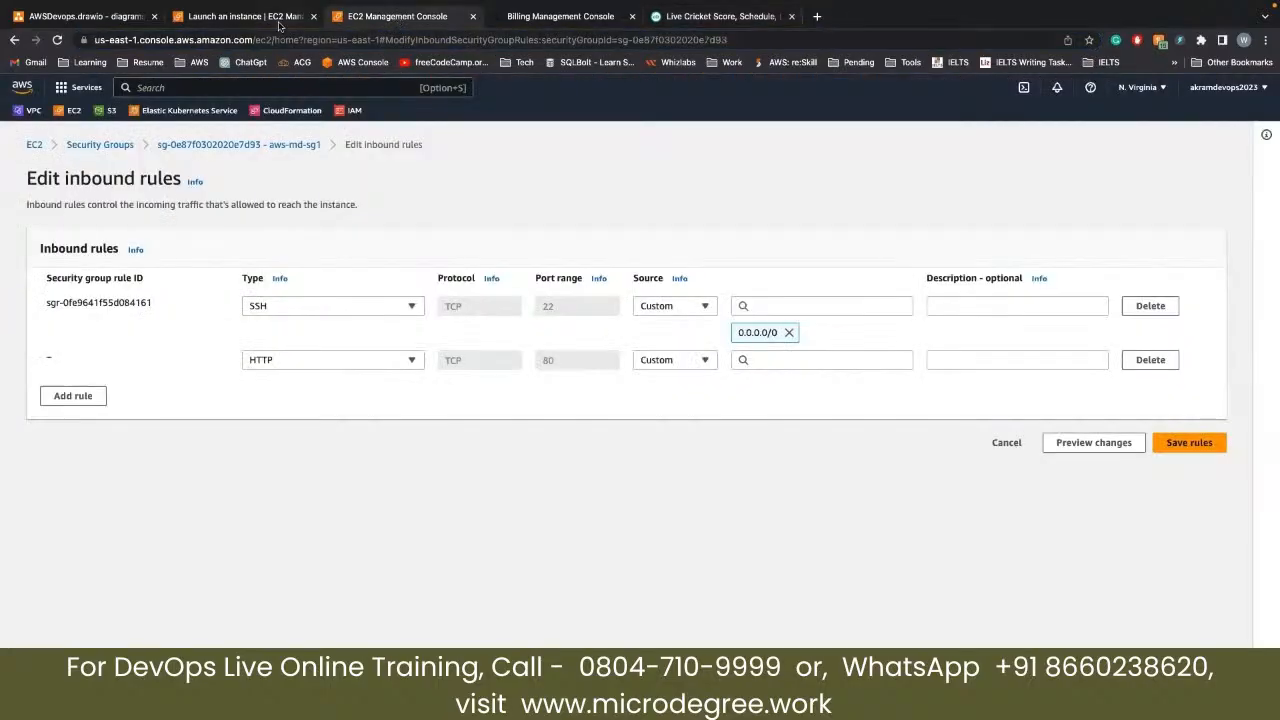
# Change the new inbound rule's type to All traffic and its source to Anywhere with 0.0.0.0/0
pyautogui.click(323, 366)
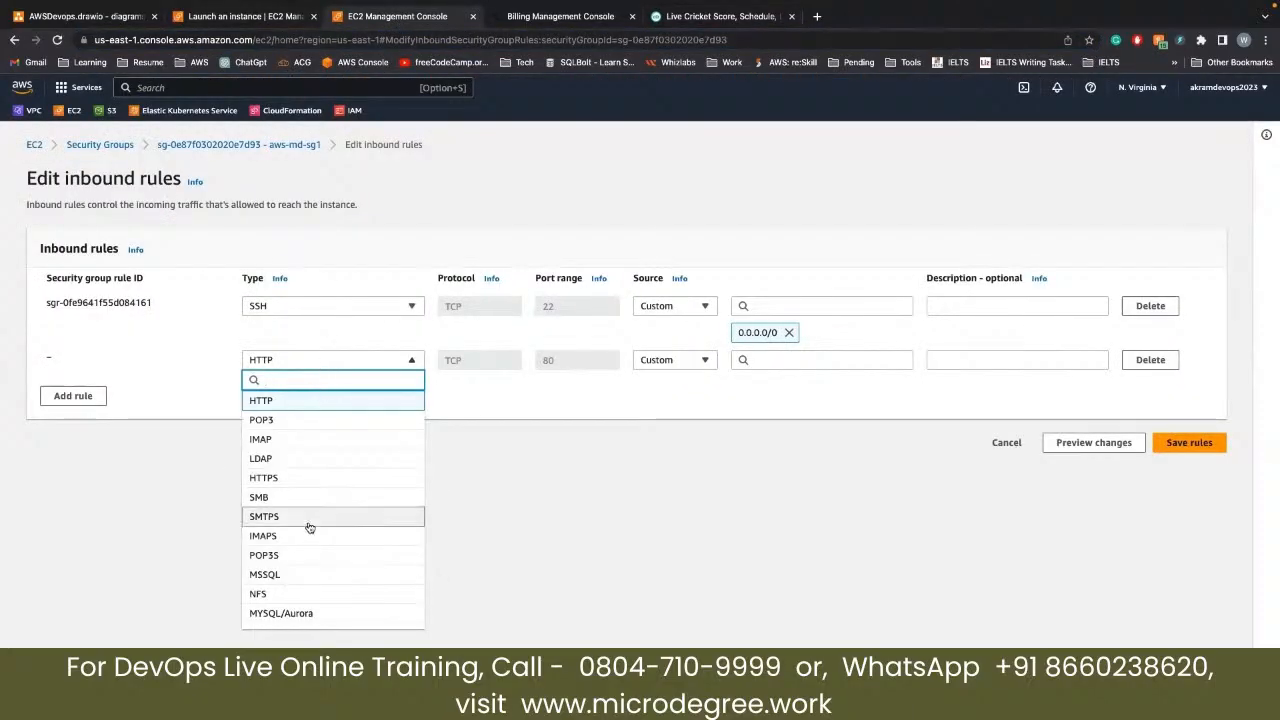
pyautogui.scroll(-3, 305, 540)
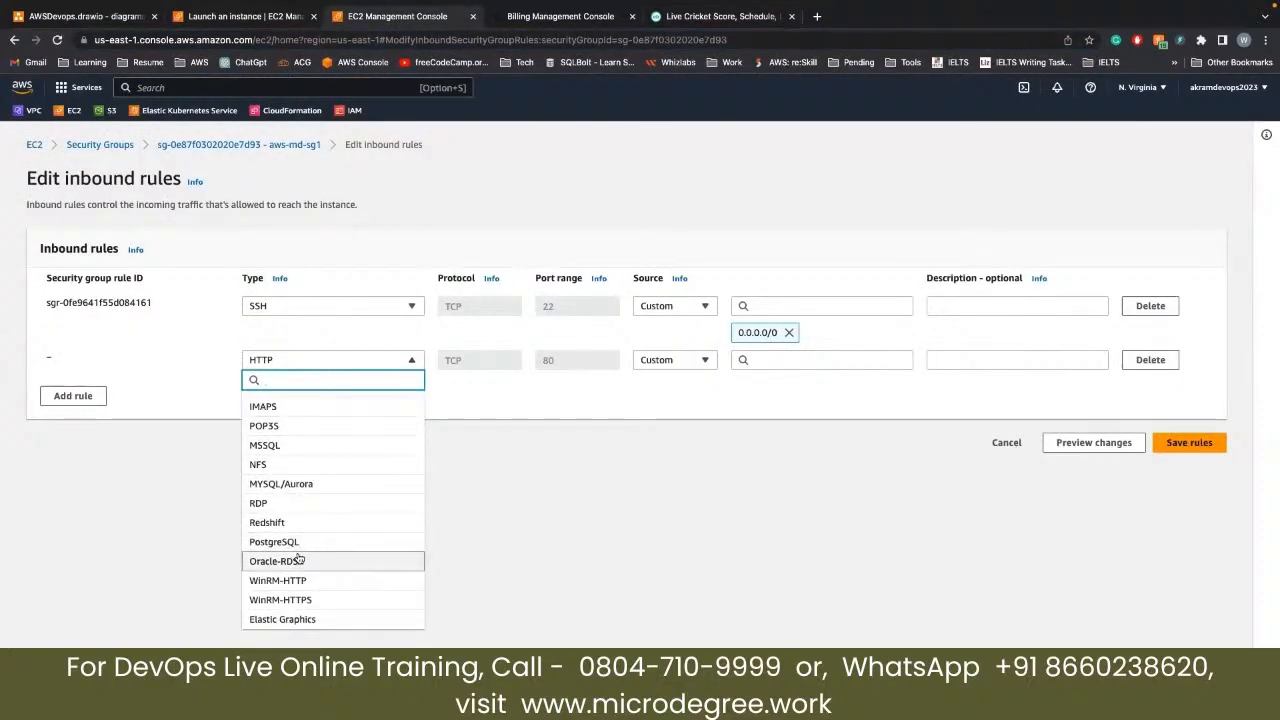
pyautogui.scroll(5, 299, 560)
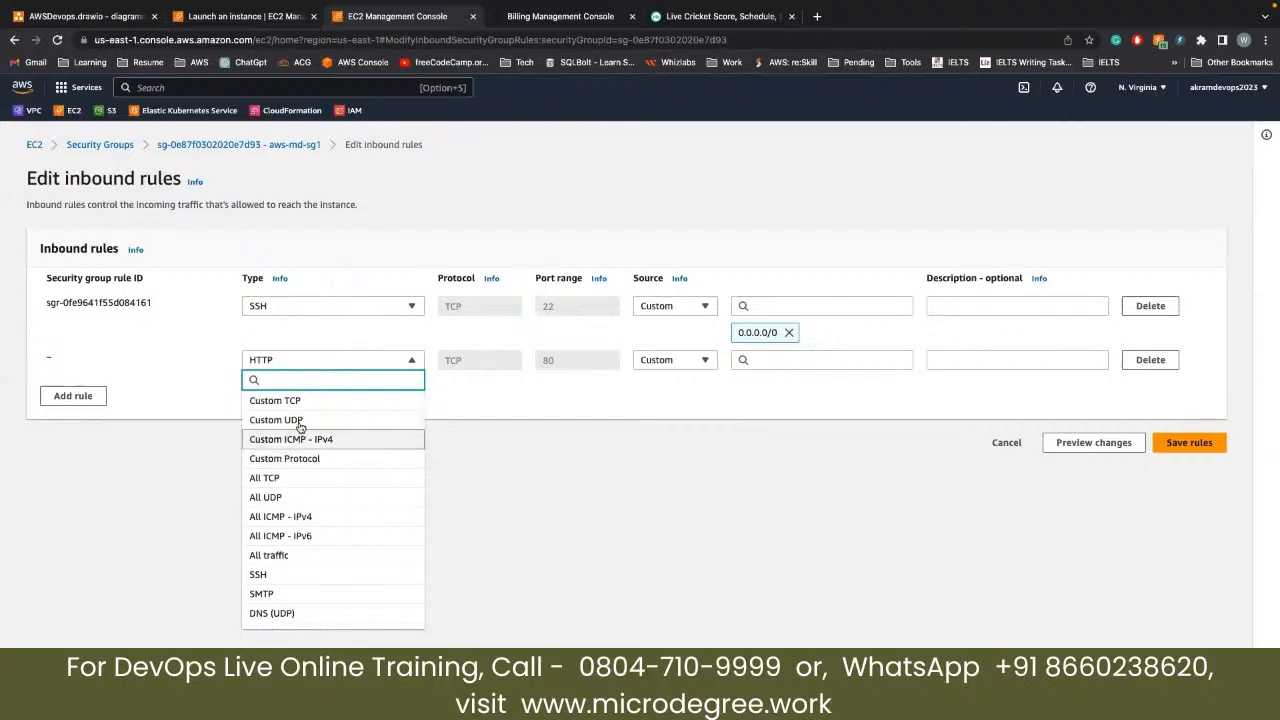
pyautogui.click(285, 555)
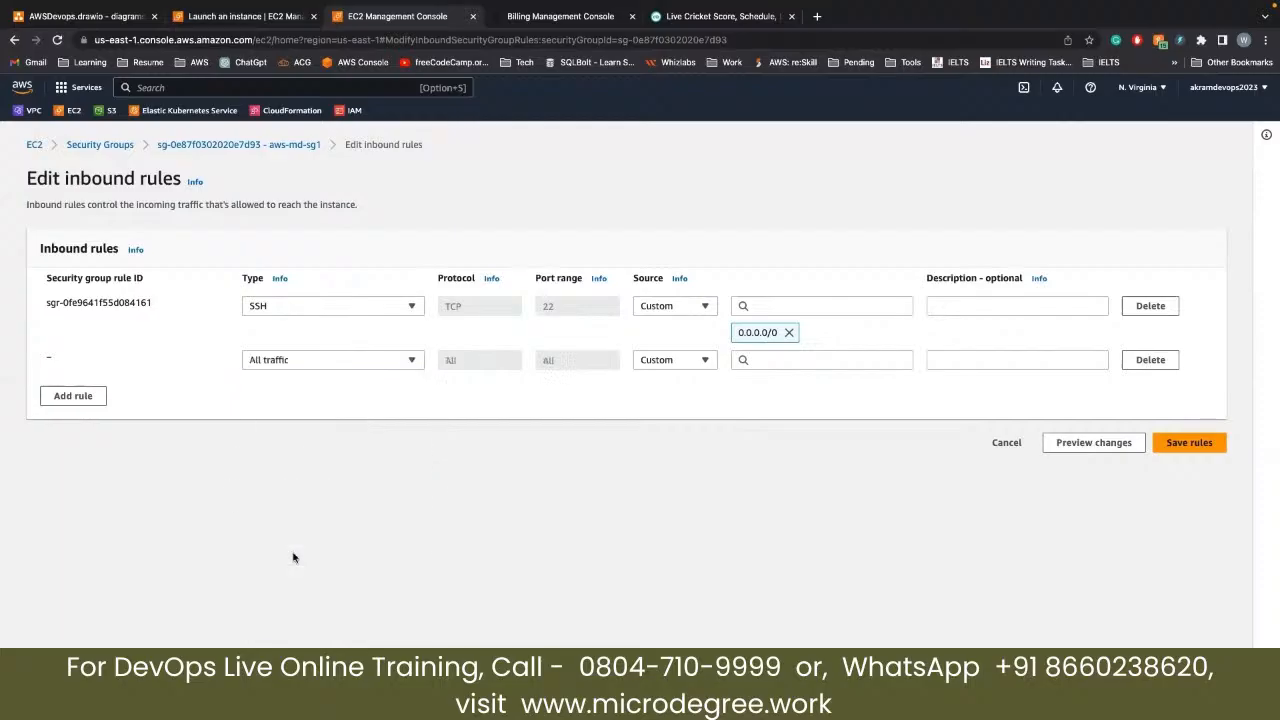
pyautogui.click(670, 360)
pyautogui.click(683, 400)
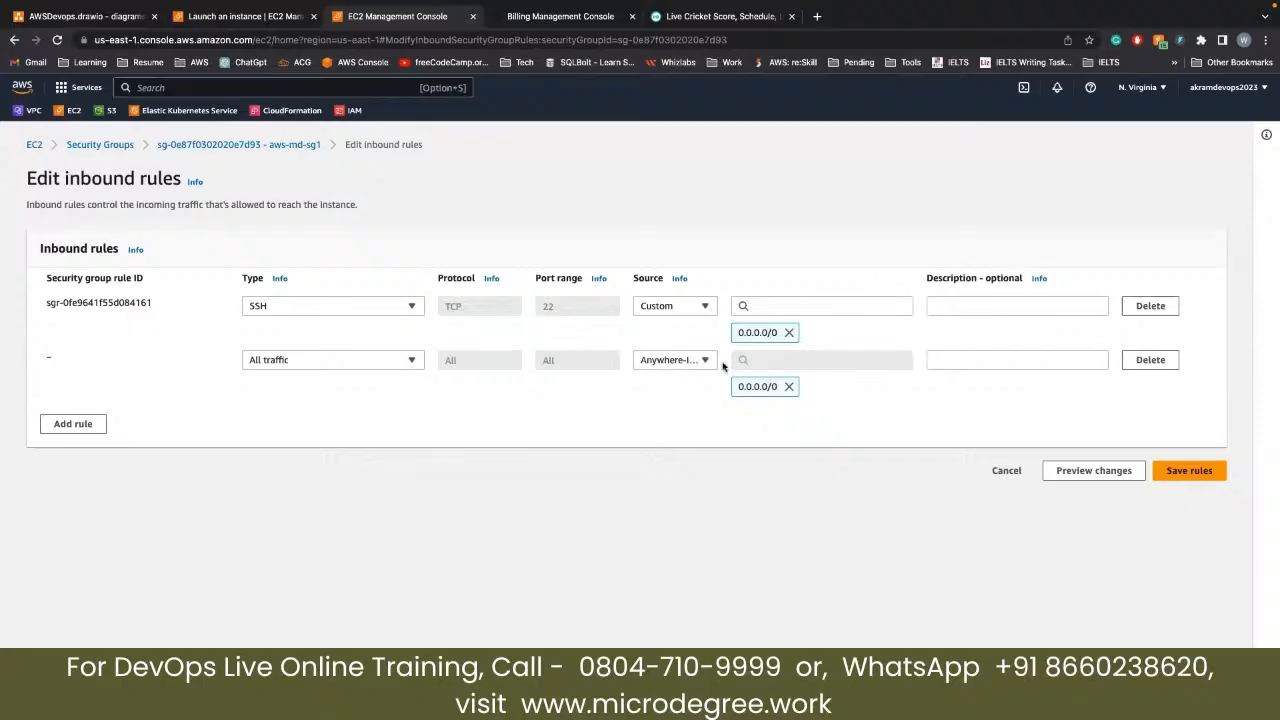
# Review the custom source choices for the All traffic rule, choose the 0.0.0.0/0 CIDR block and save the inbound rules
pyautogui.click(700, 360)
pyautogui.click(665, 381)
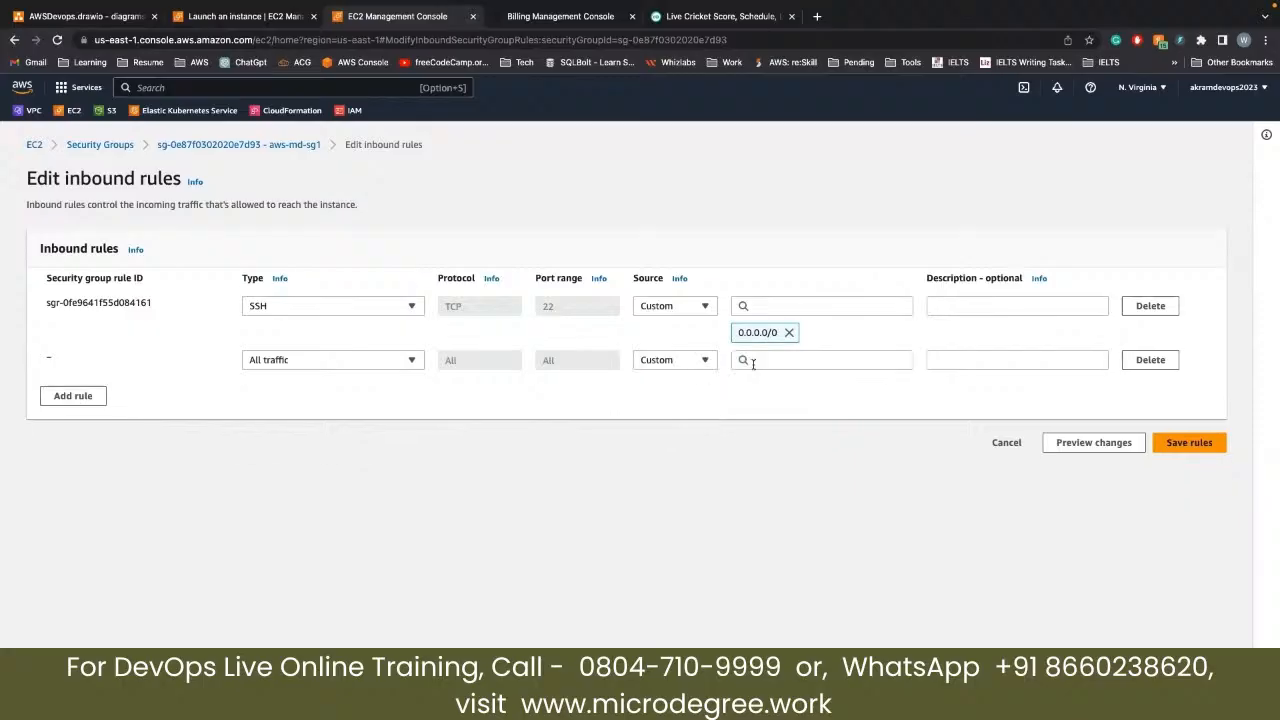
pyautogui.click(755, 362)
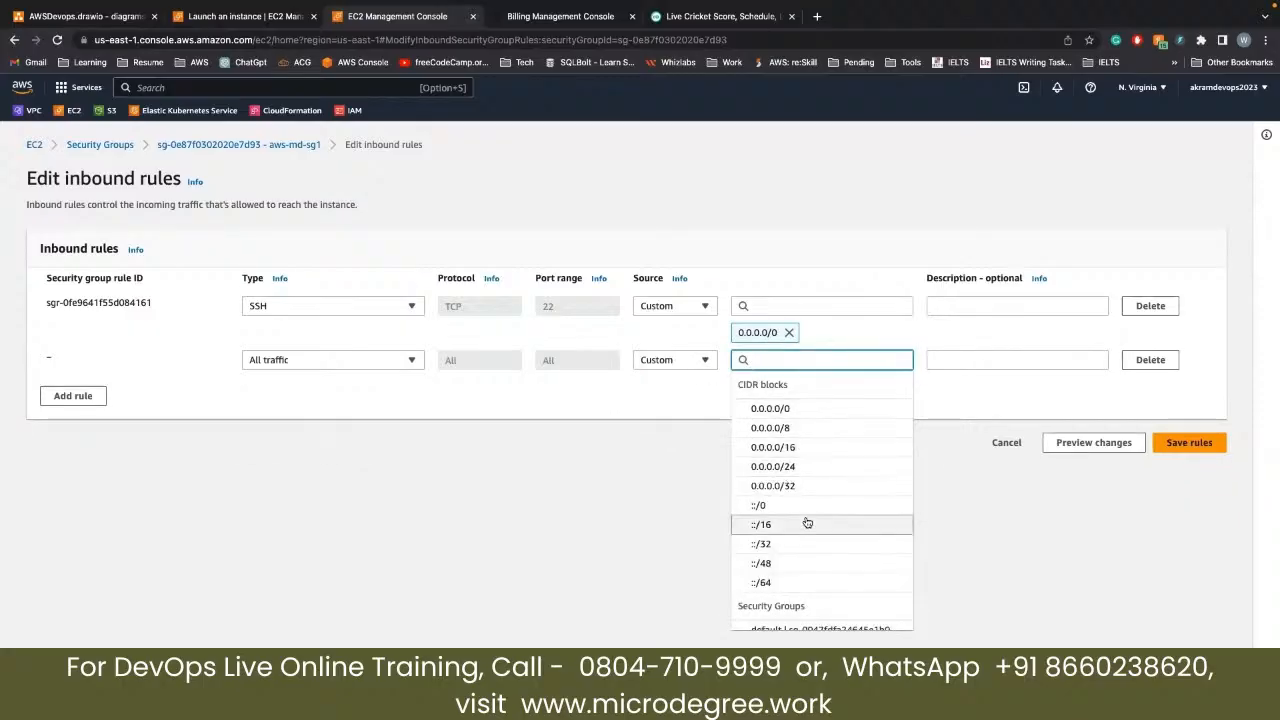
pyautogui.scroll(-3, 806, 520)
pyautogui.scroll(-1, 806, 520)
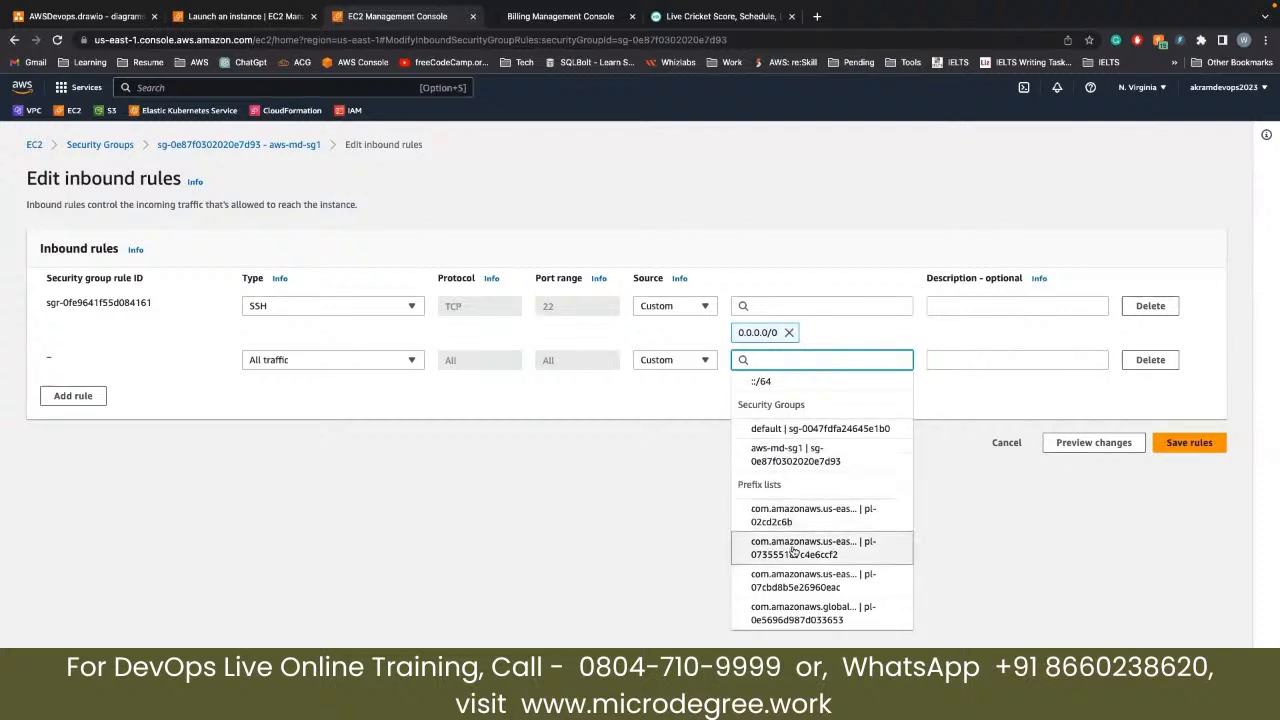
pyautogui.scroll(-2, 793, 545)
pyautogui.scroll(5, 793, 549)
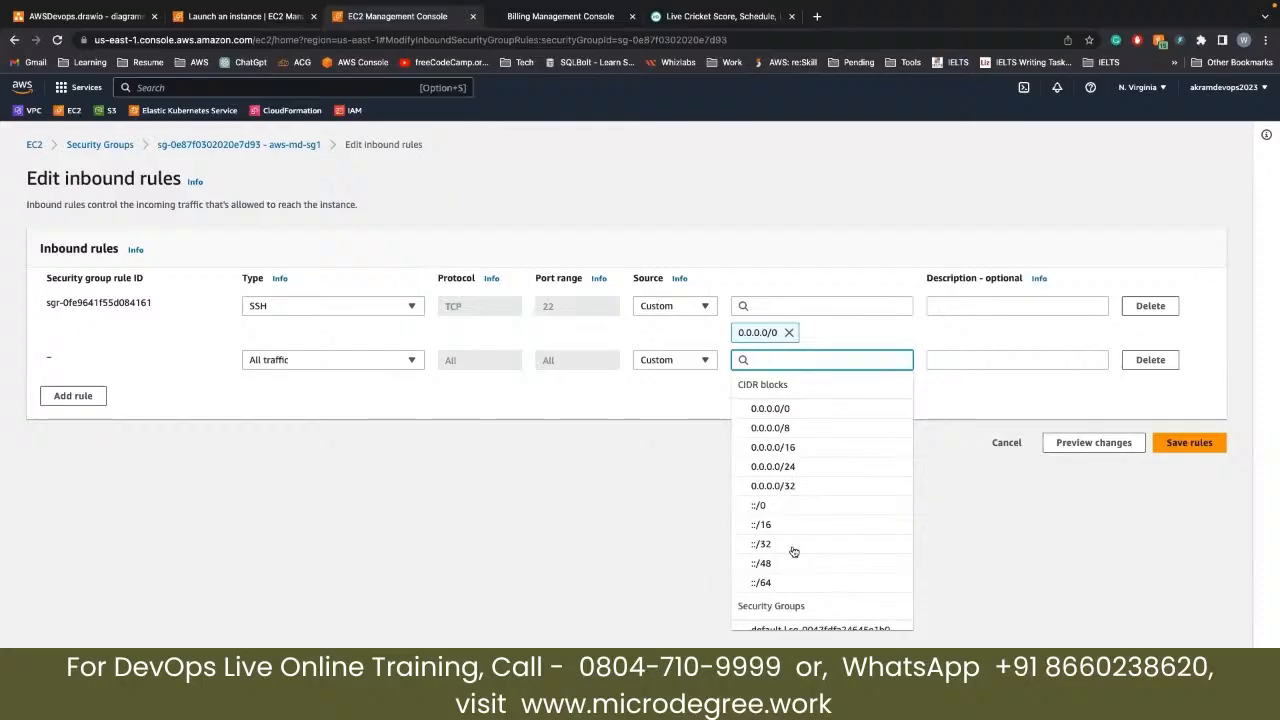
pyautogui.click(783, 410)
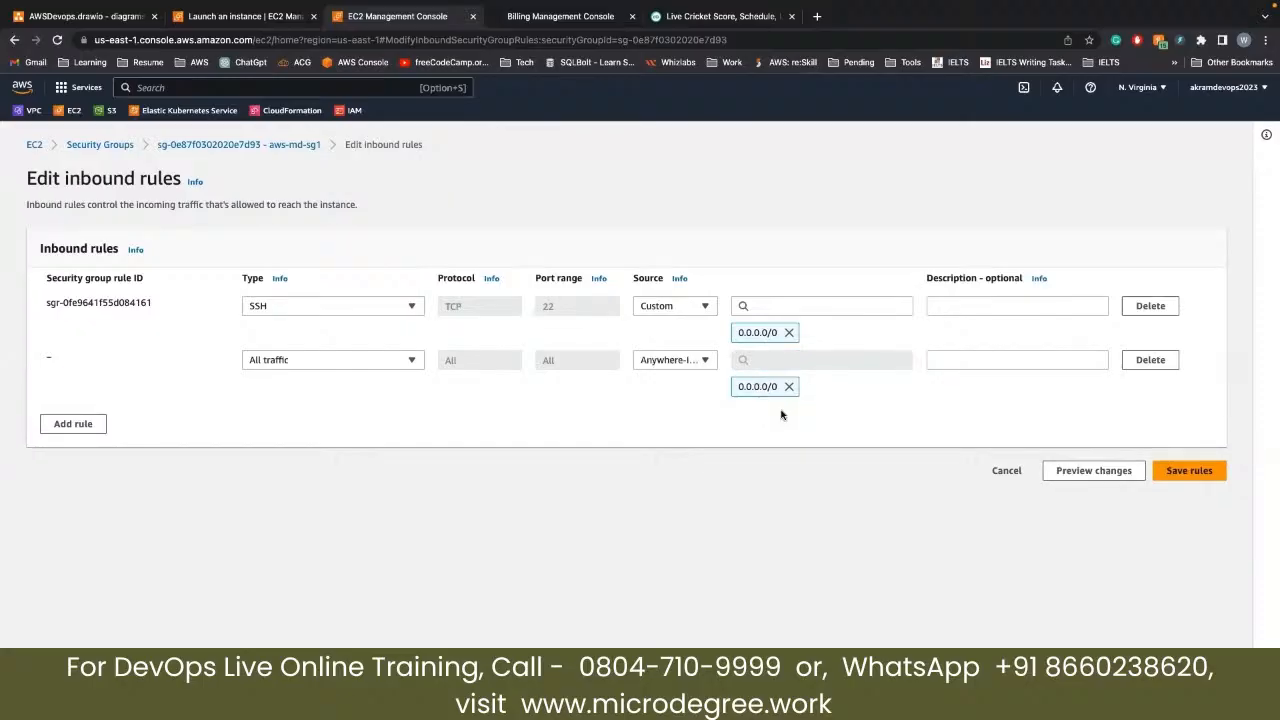
pyautogui.click(1185, 471)
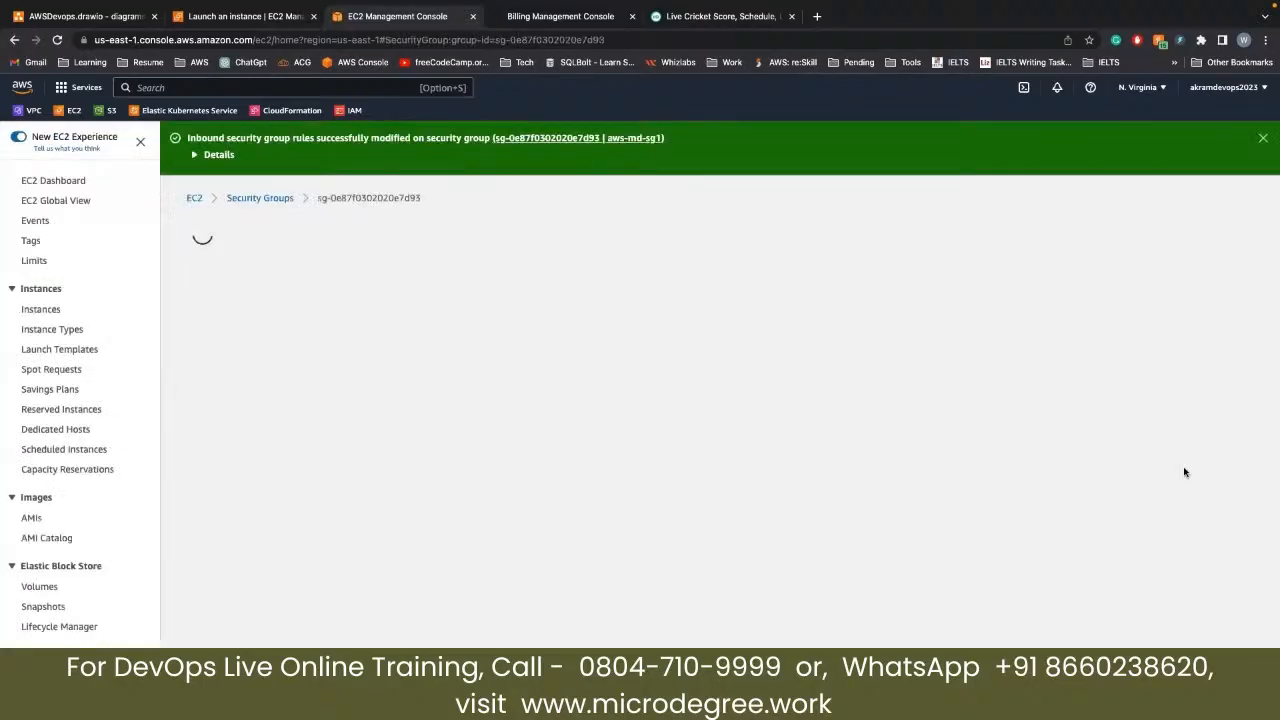
pyautogui.scroll(-1, 611, 517)
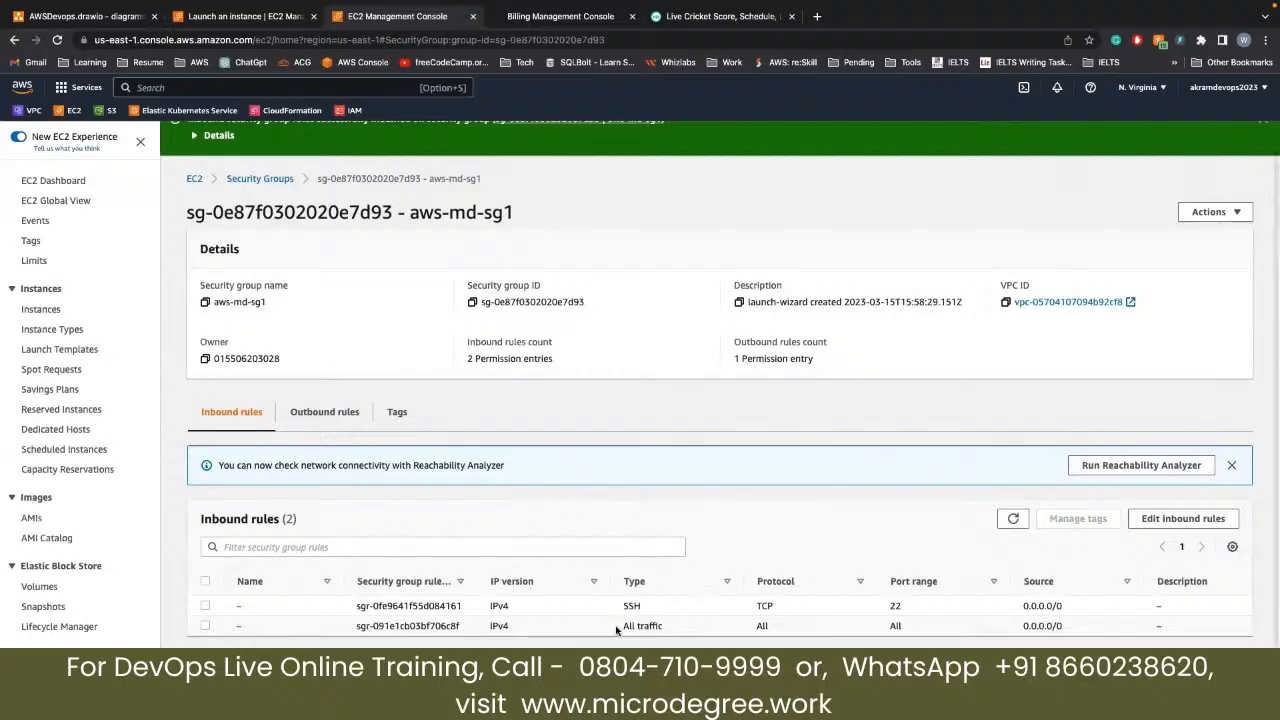
# Open the SSH client connection instructions for the running dell-vm instance and copy the example ssh command
pyautogui.click(194, 178)
pyautogui.click(252, 222)
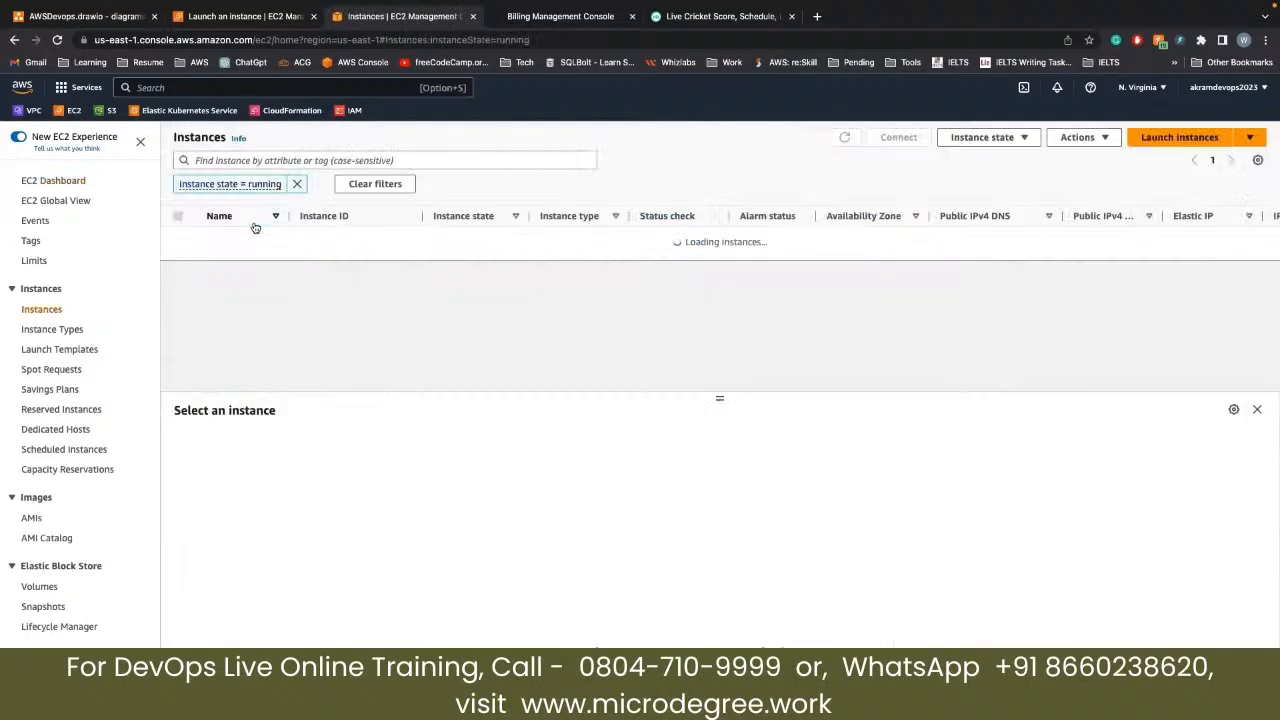
pyautogui.click(341, 238)
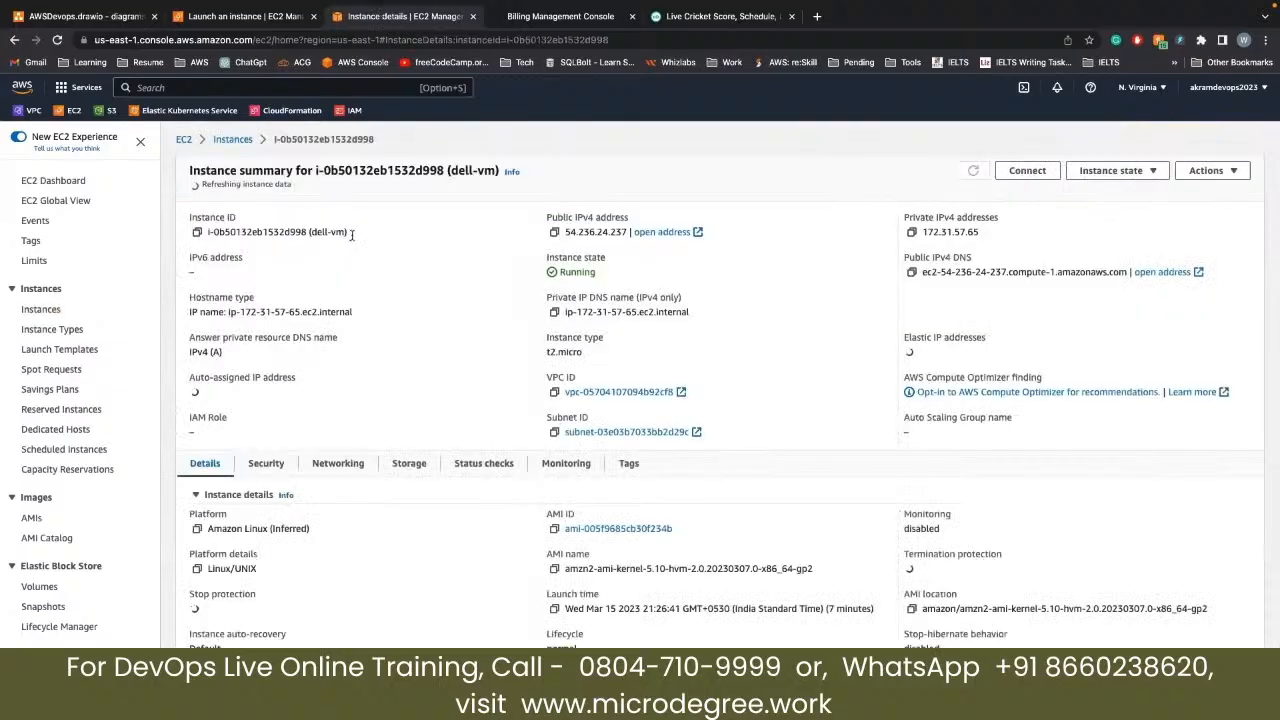
pyautogui.click(1036, 170)
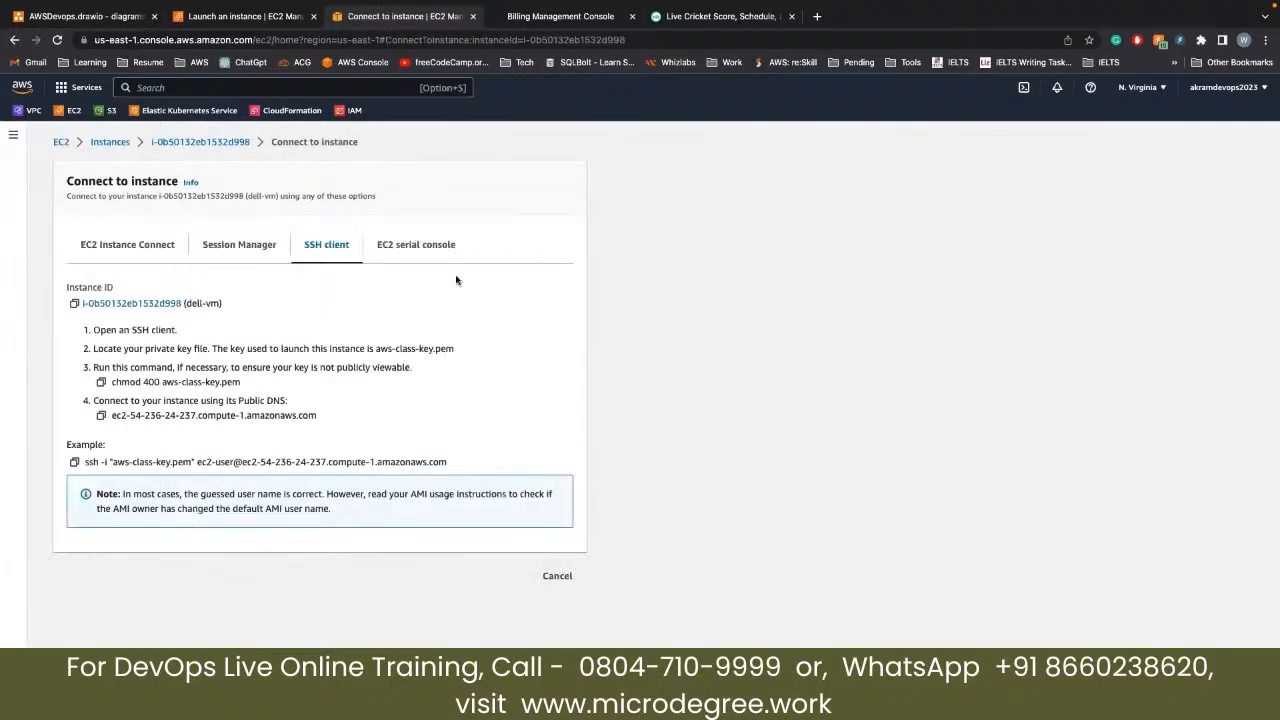
pyautogui.click(75, 462)
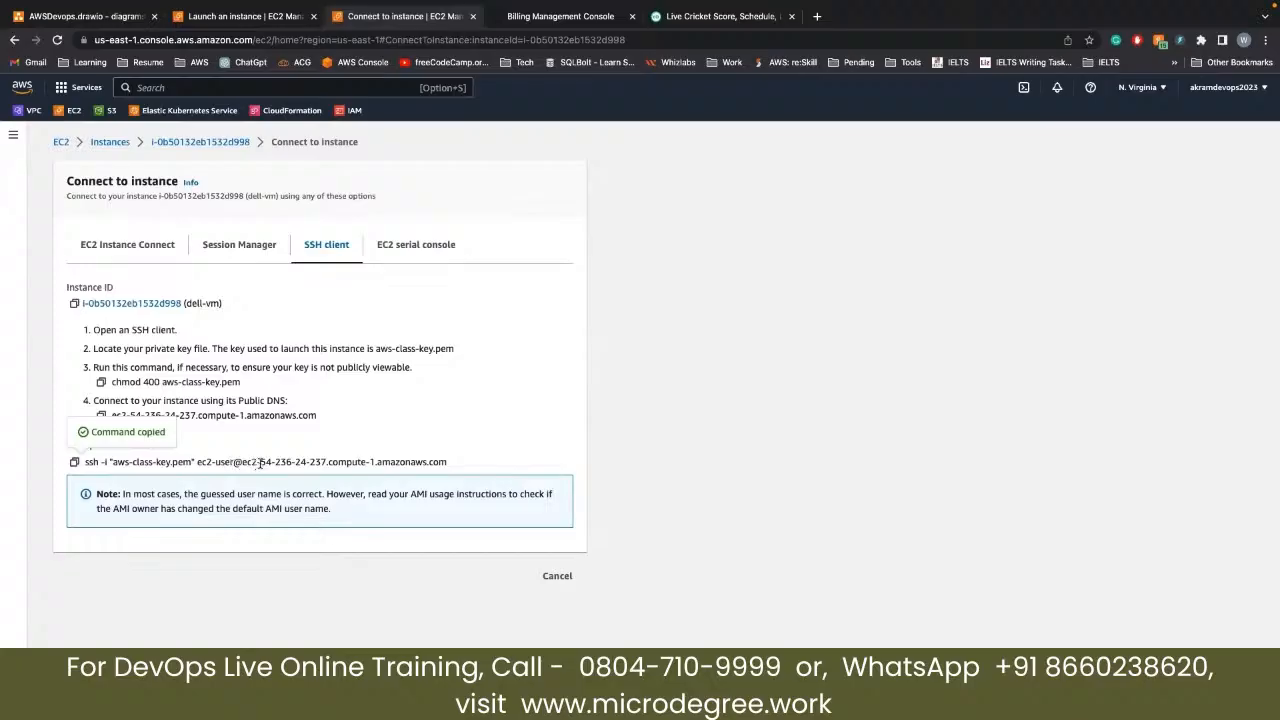
pyautogui.moveTo(260, 462); pyautogui.dragTo(328, 462)
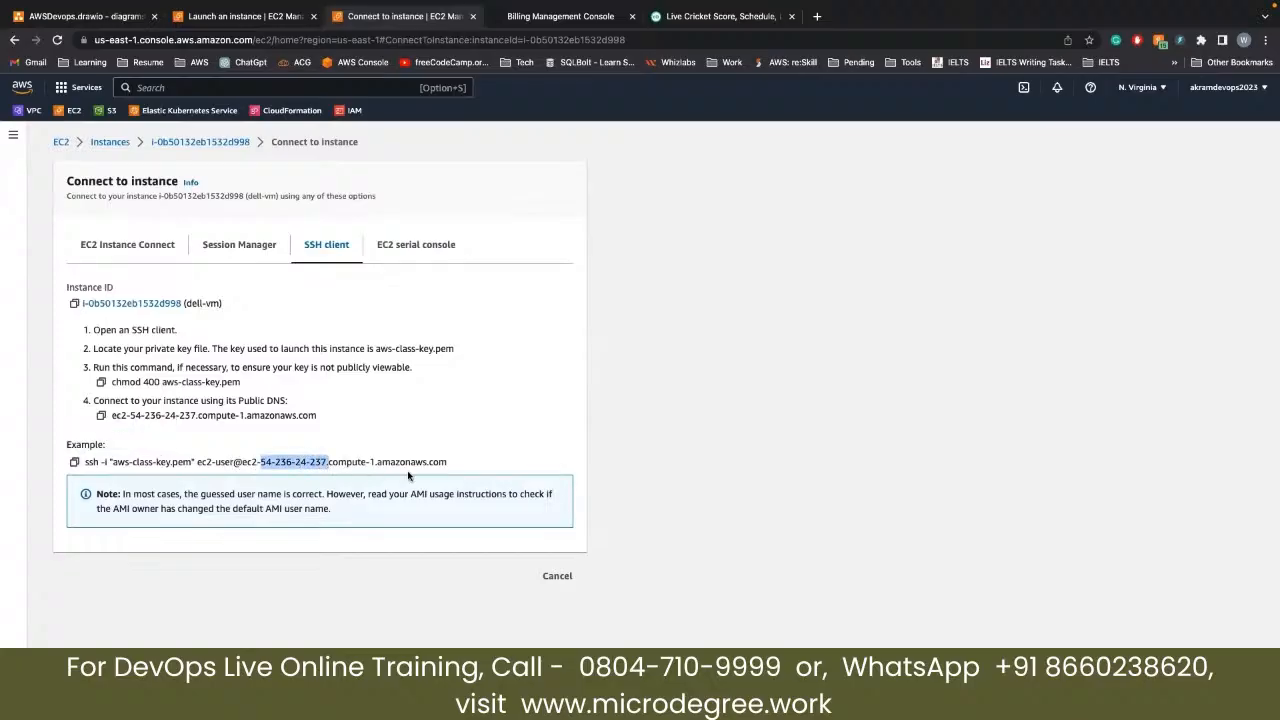
# Take the browser out of full screen and switch to the terminal in the VS Code devops-md-tf project
pyautogui.moveTo(215, 5)
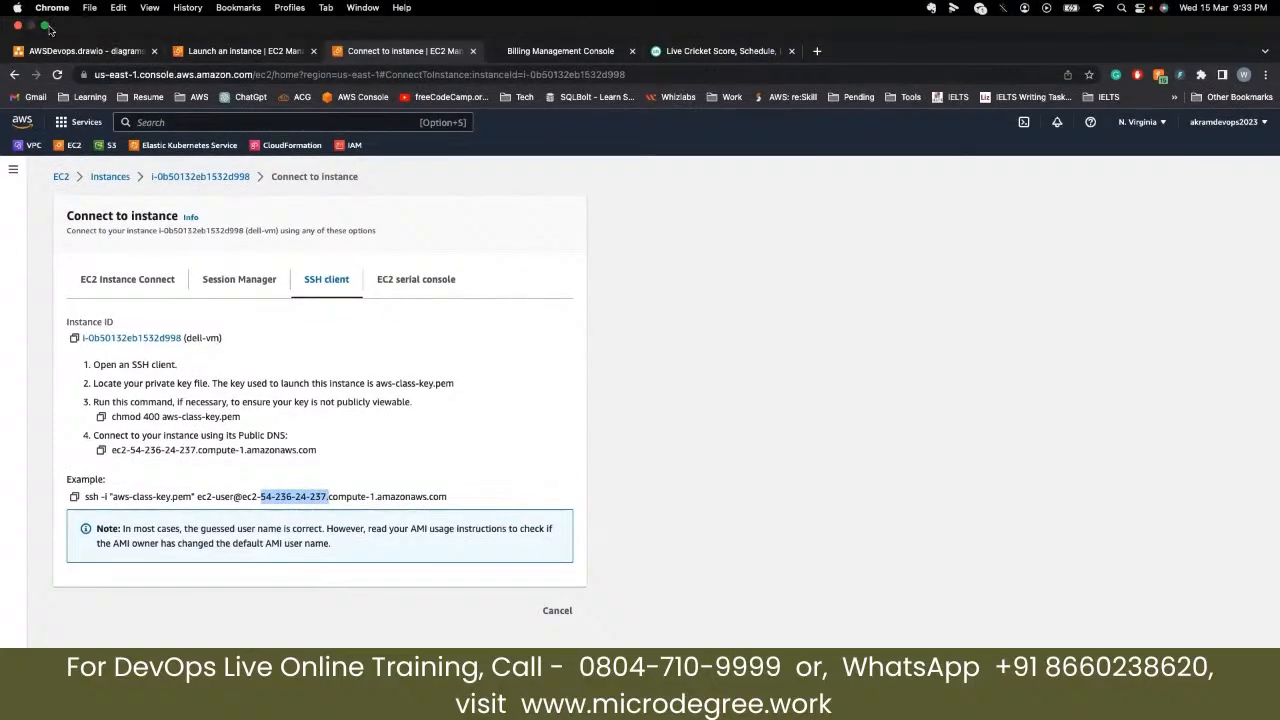
pyautogui.click(46, 26)
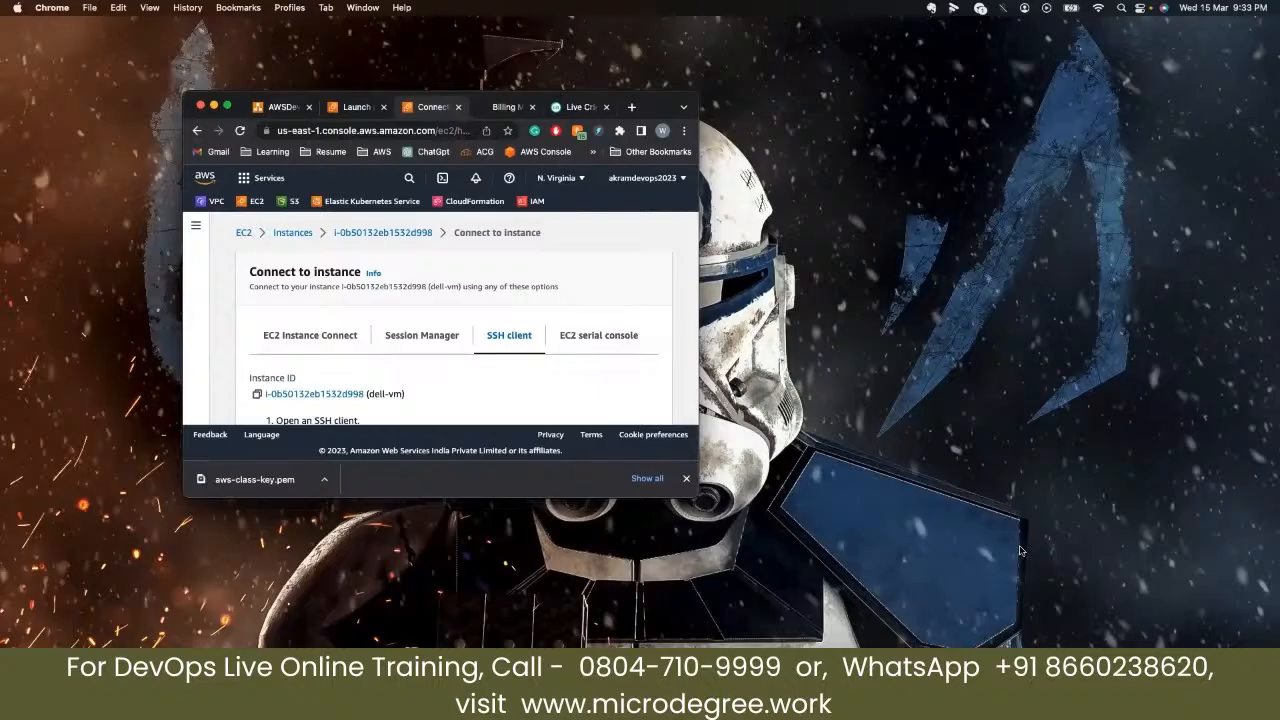
pyautogui.press('super+Tab')
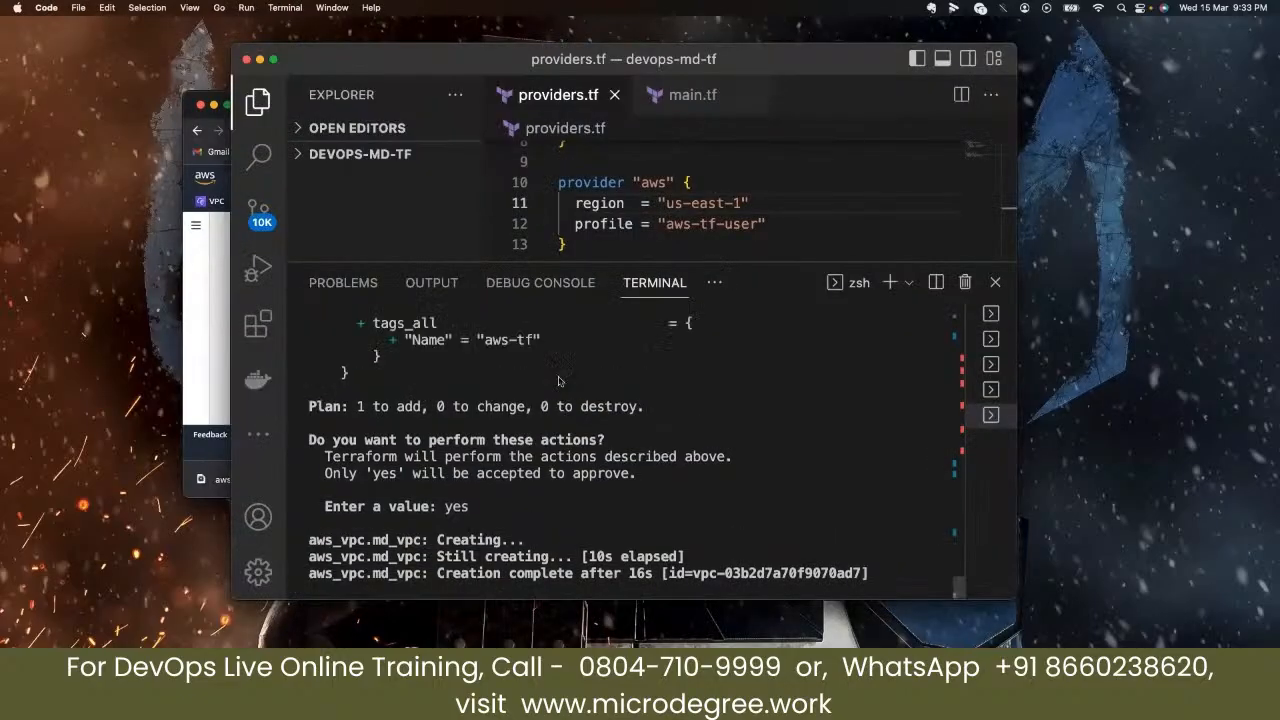
pyautogui.scroll(10, 559, 380)
pyautogui.scroll(15, 559, 380)
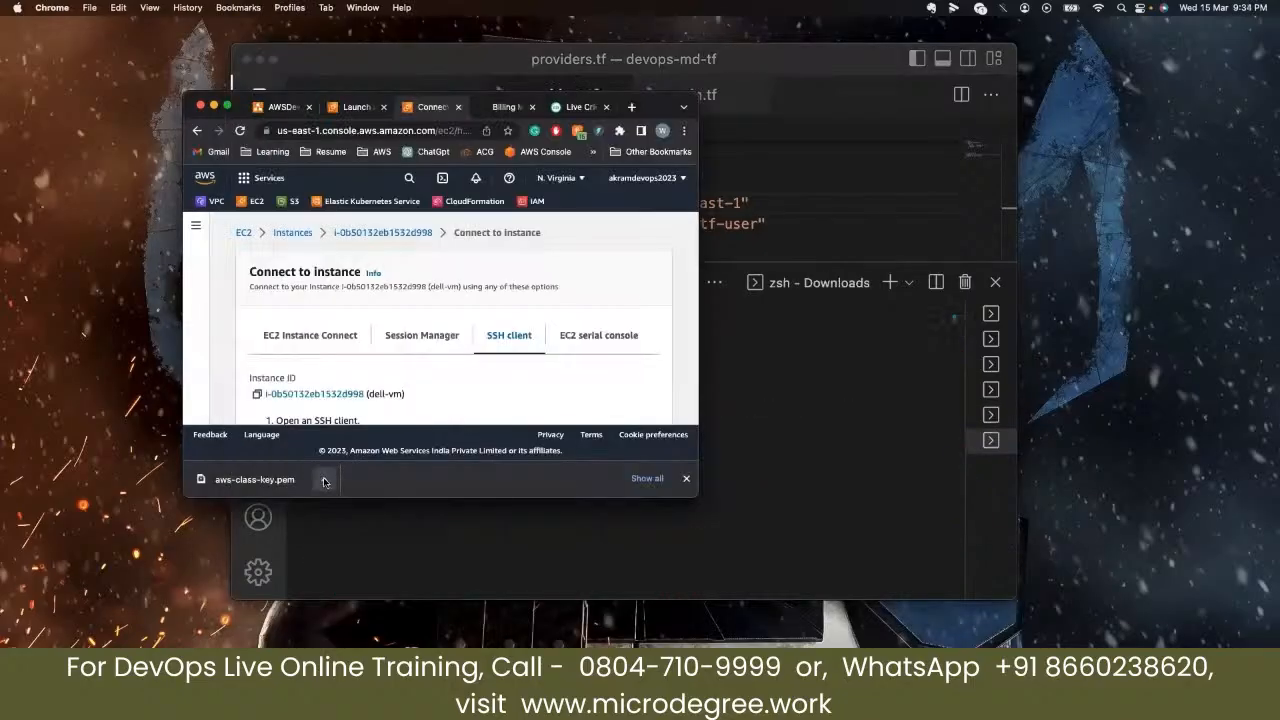
# Run the copied ssh command with aws-class-key.pem from the Downloads folder and answer yes to continue connecting to the host
pyautogui.click(323, 481)
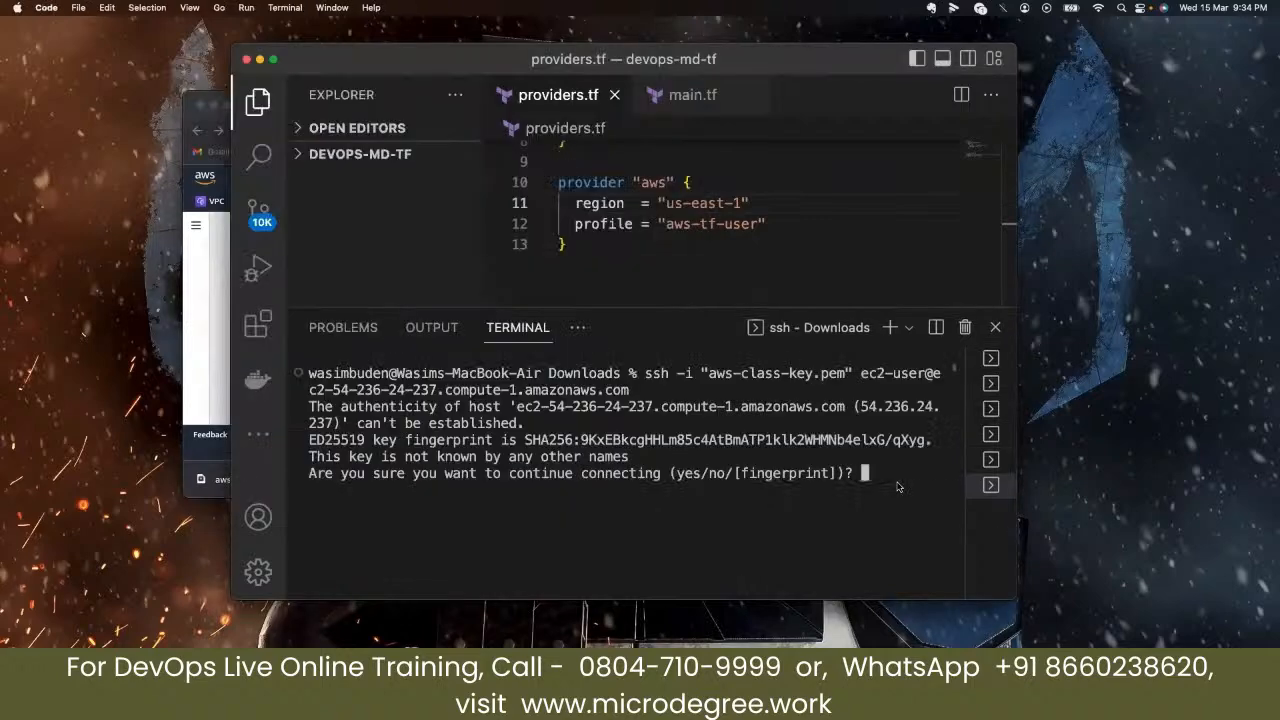
pyautogui.write("yes'")
pyautogui.press('BackSpace')
pyautogui.press('Return')
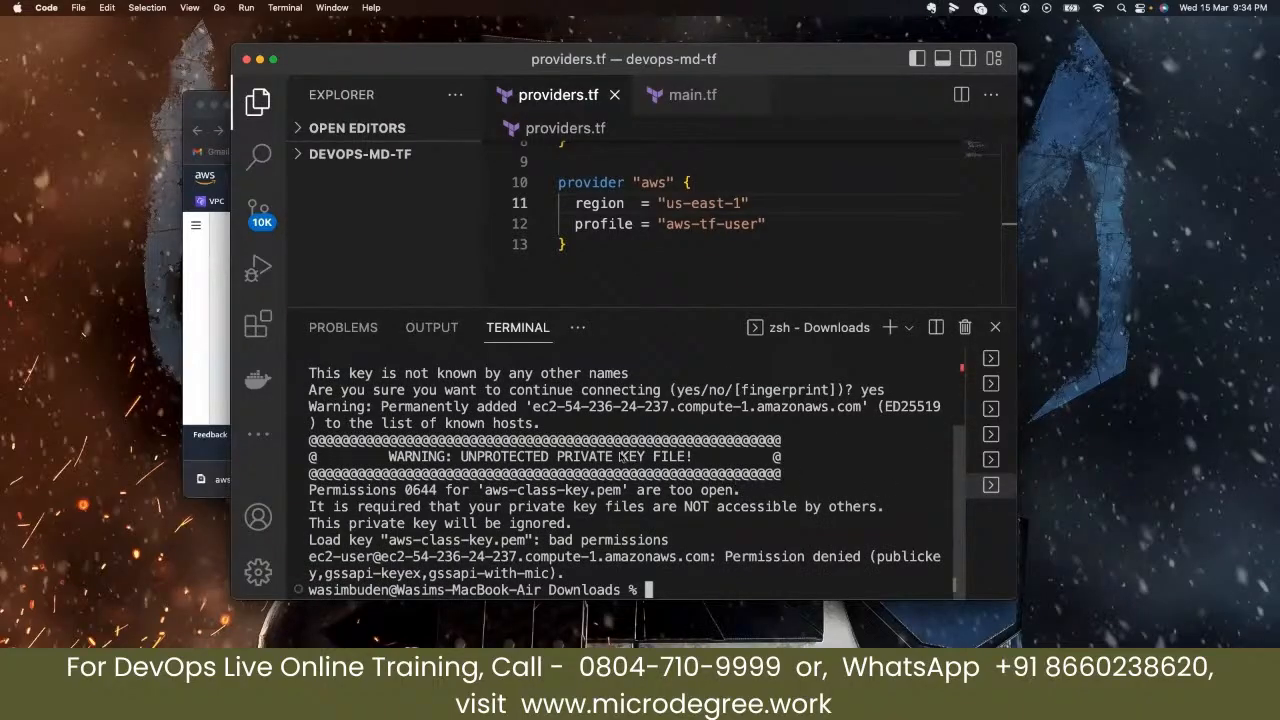
# Return to the full-screen browser and highlight the chmod 400 aws-class-key.pem command in the SSH client instructions
pyautogui.click(215, 267)
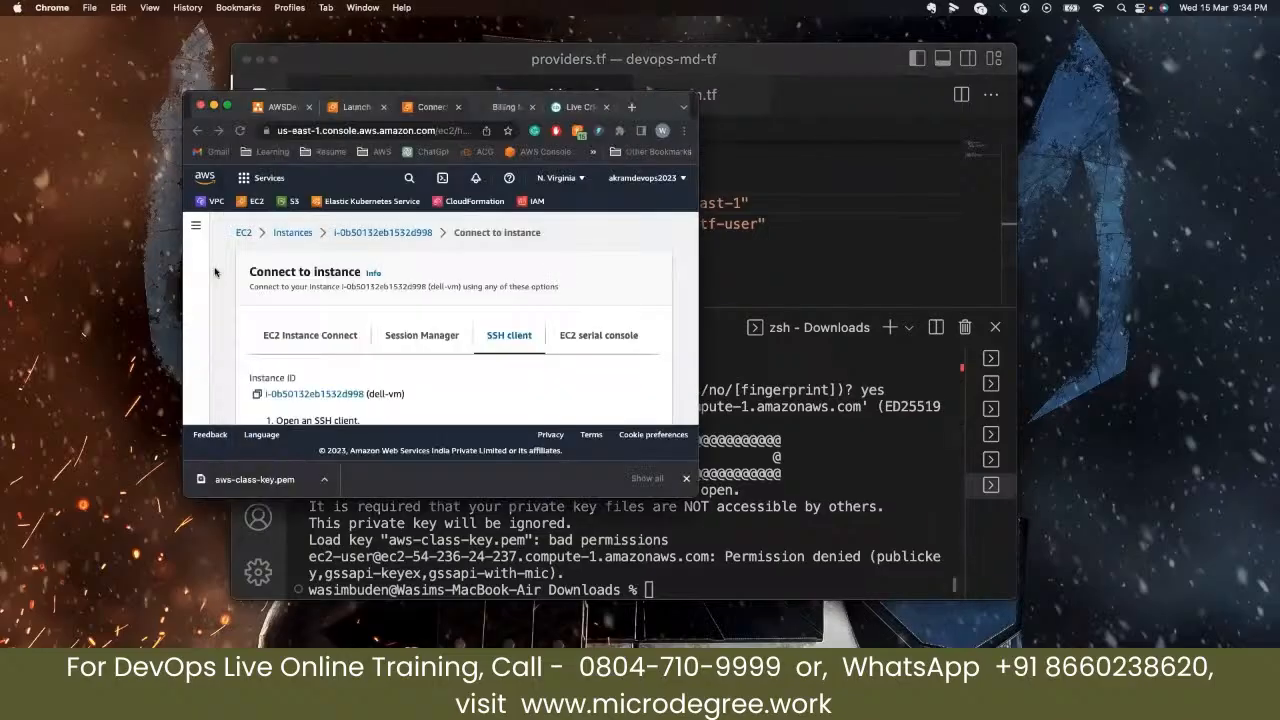
pyautogui.click(228, 106)
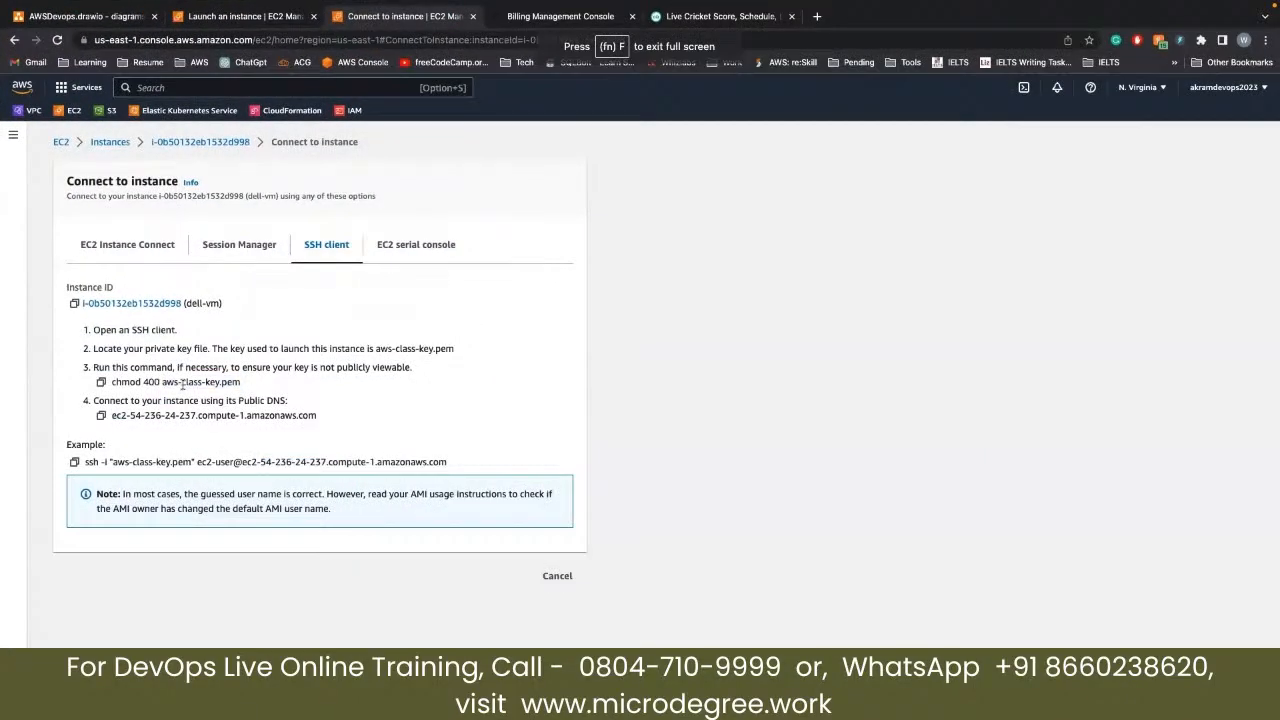
pyautogui.moveTo(240, 382); pyautogui.dragTo(111, 383)
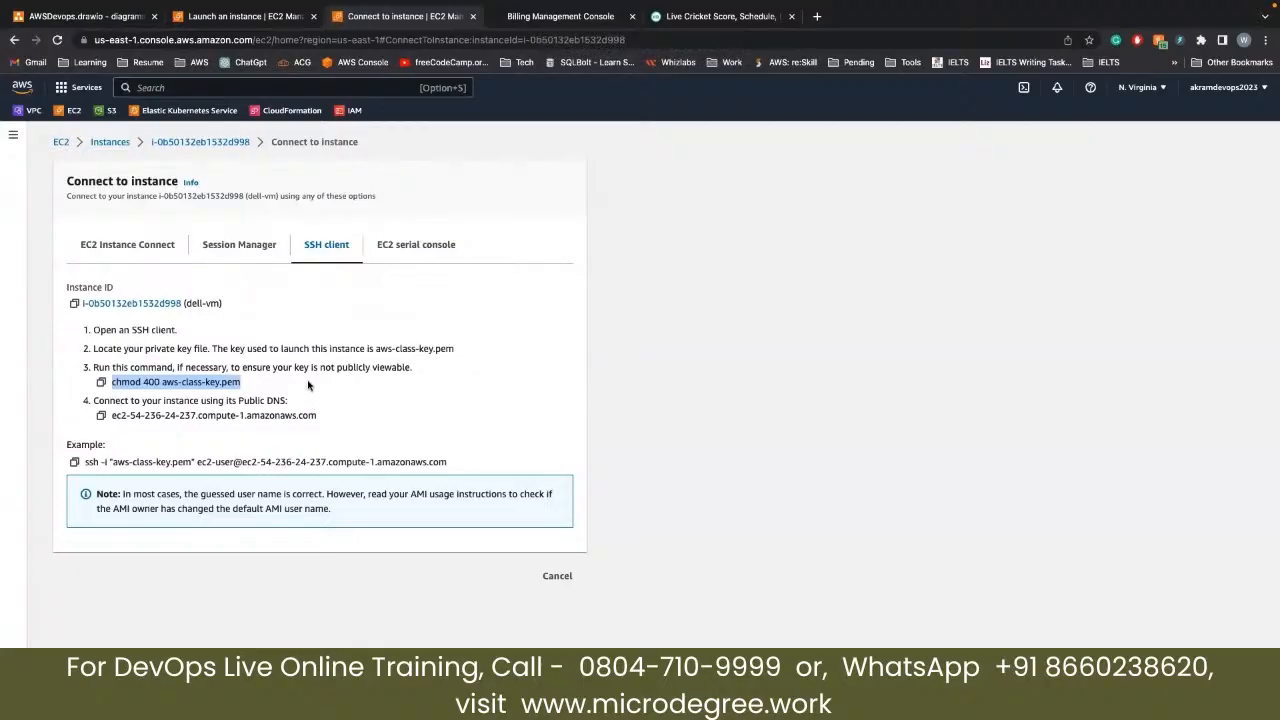
# Open the dell-vm instance's summary from the running instances list and copy its public IPv4 address
pyautogui.click(61, 142)
pyautogui.click(266, 222)
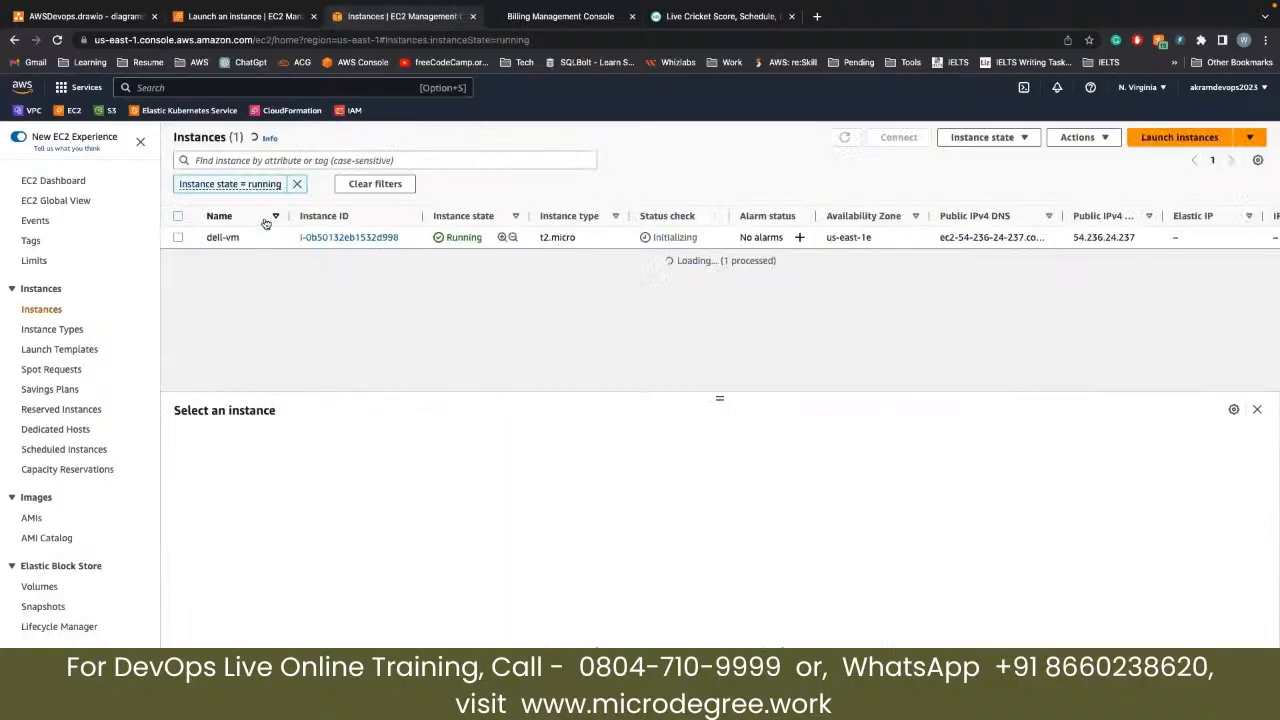
pyautogui.click(312, 238)
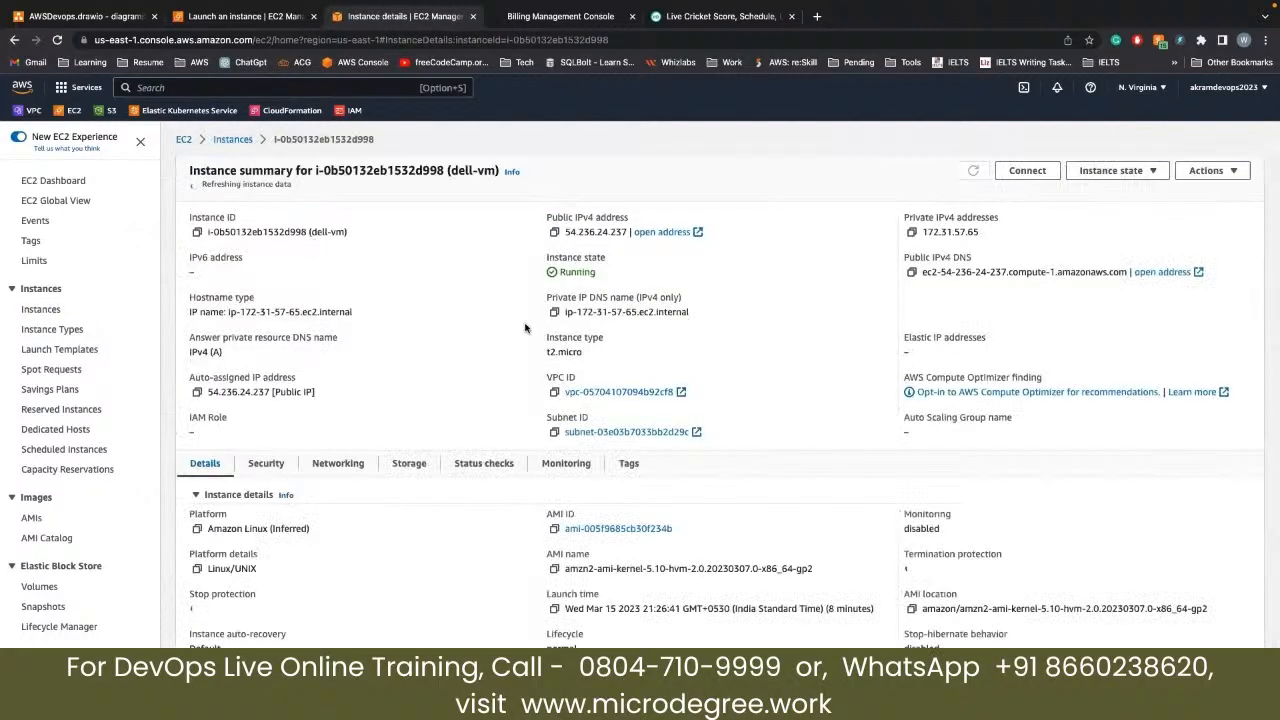
pyautogui.click(554, 231)
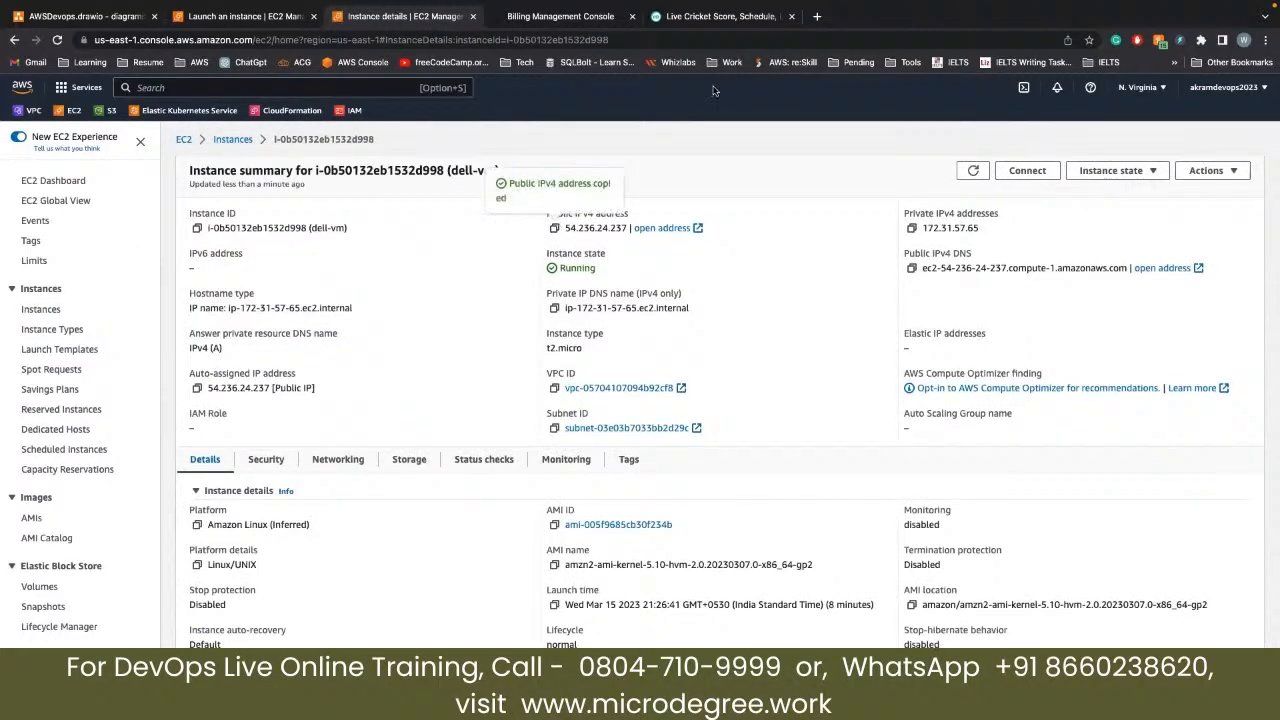
# Try to load the instance's public address 54.236.24.237 in a new browser tab
pyautogui.click(817, 16)
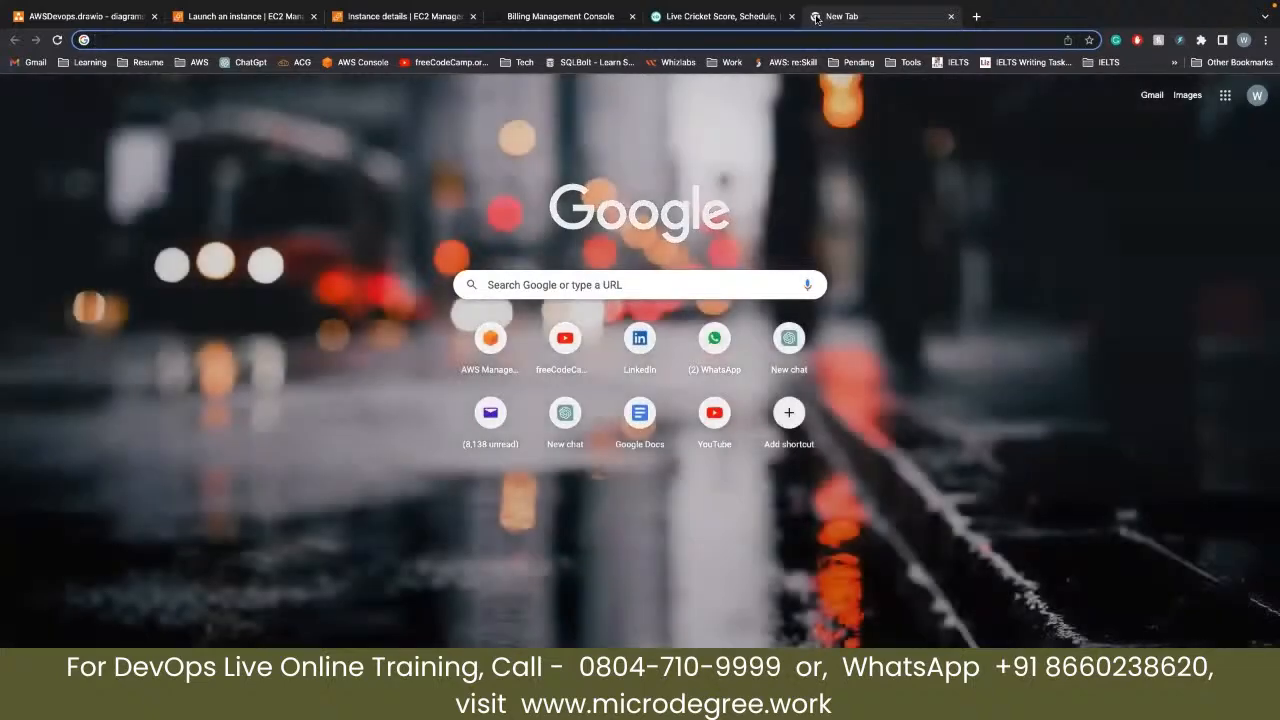
pyautogui.press('super+v')
pyautogui.press('Return')
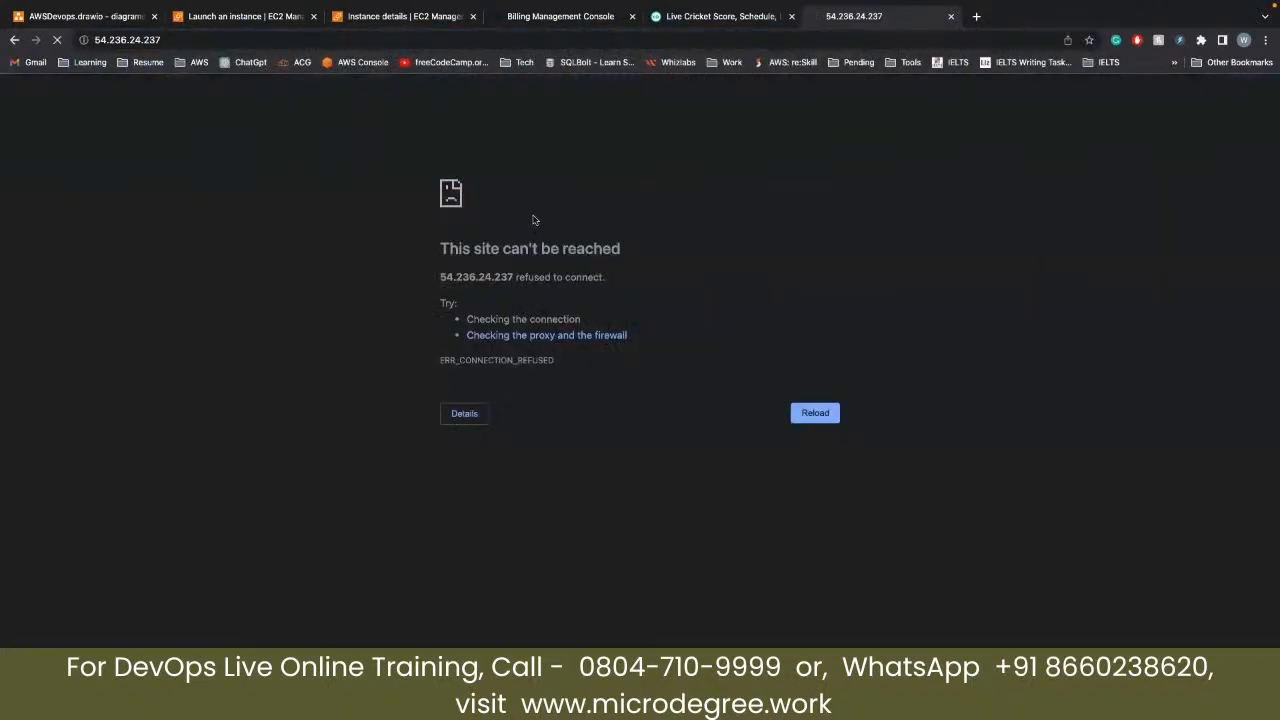
pyautogui.click(184, 40)
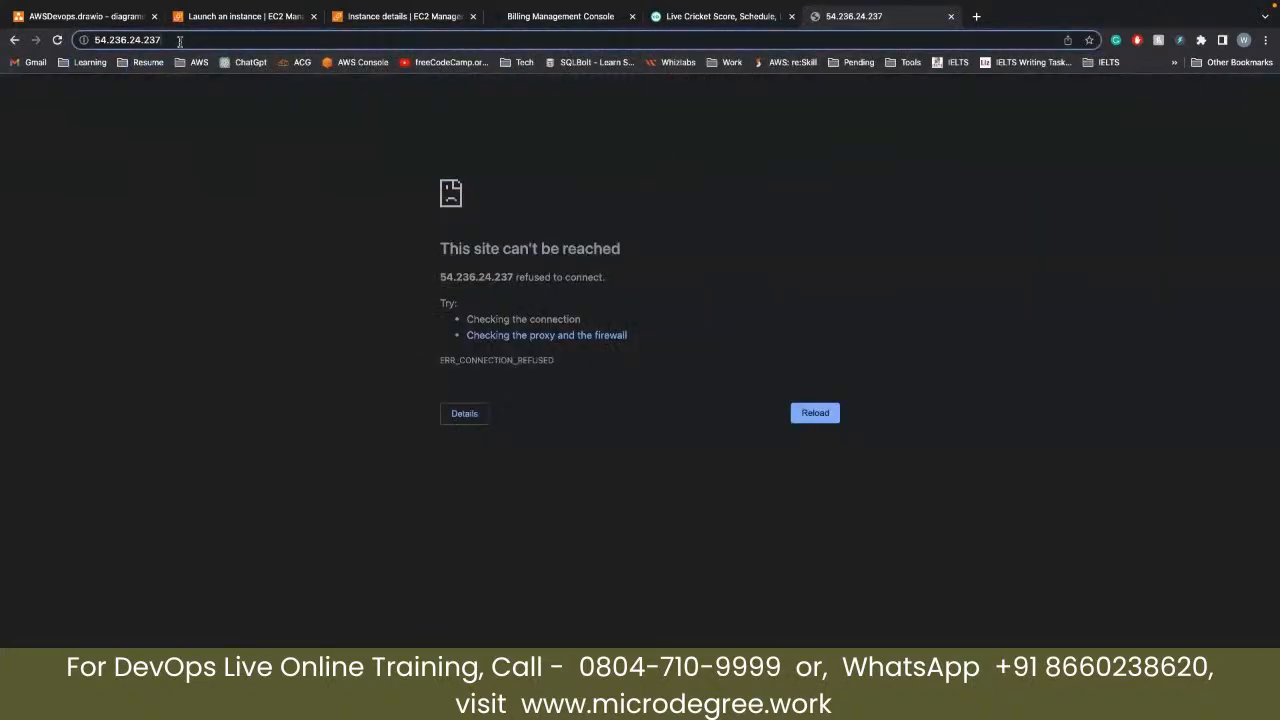
# Review the inbound rules of aws-md-sg1 from dell-vm's security details, and return to the AWSDevops.drawio diagram
pyautogui.click(115, 20)
pyautogui.click(244, 20)
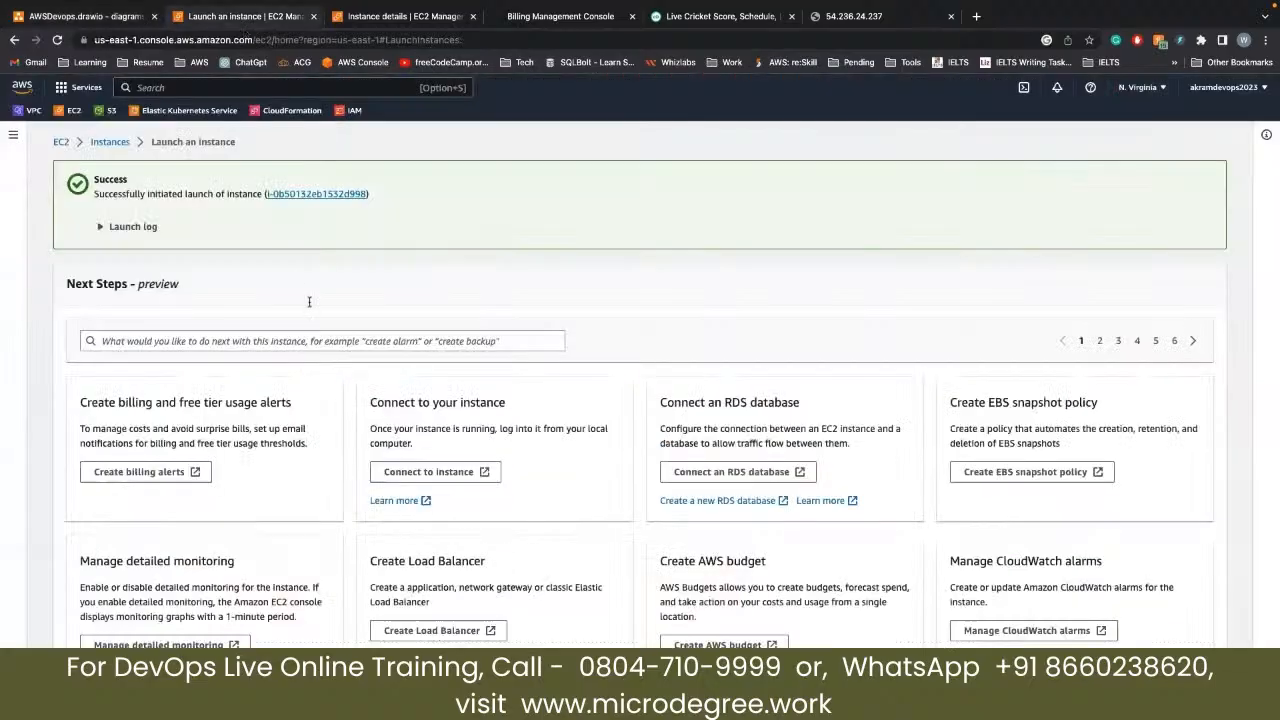
pyautogui.click(369, 17)
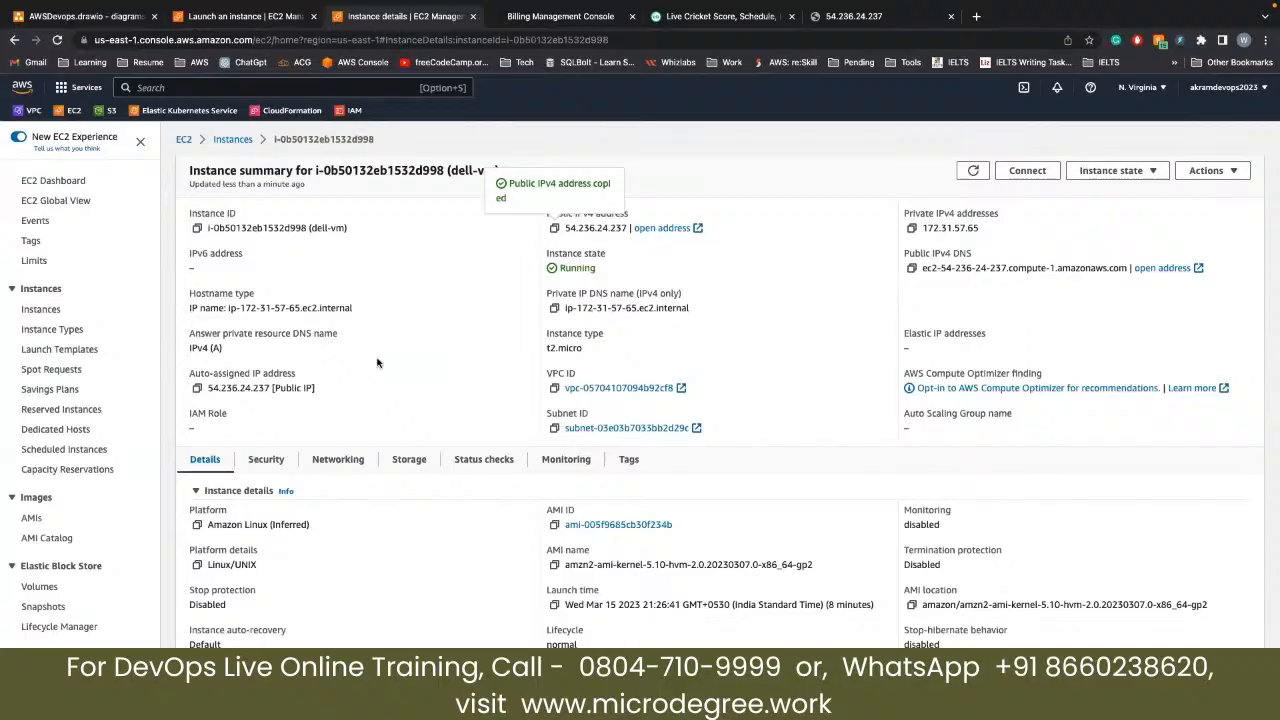
pyautogui.click(266, 459)
pyautogui.scroll(-2, 285, 458)
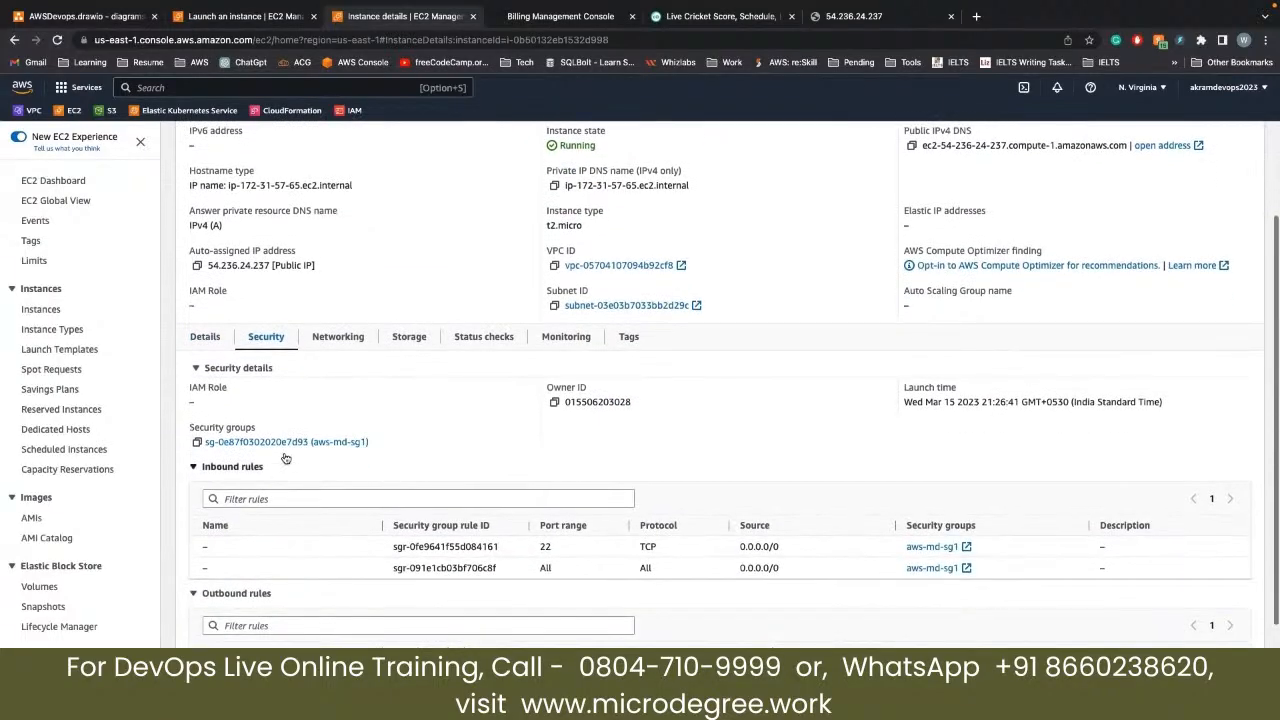
pyautogui.click(287, 442)
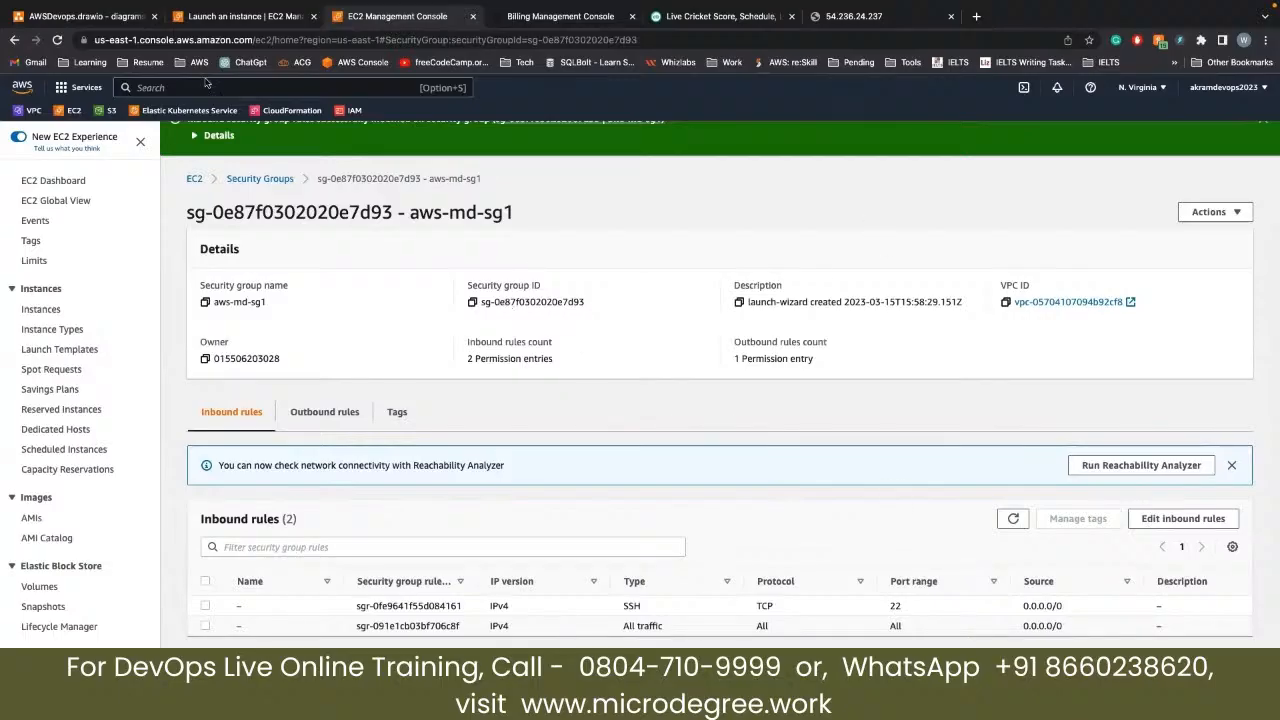
pyautogui.click(85, 16)
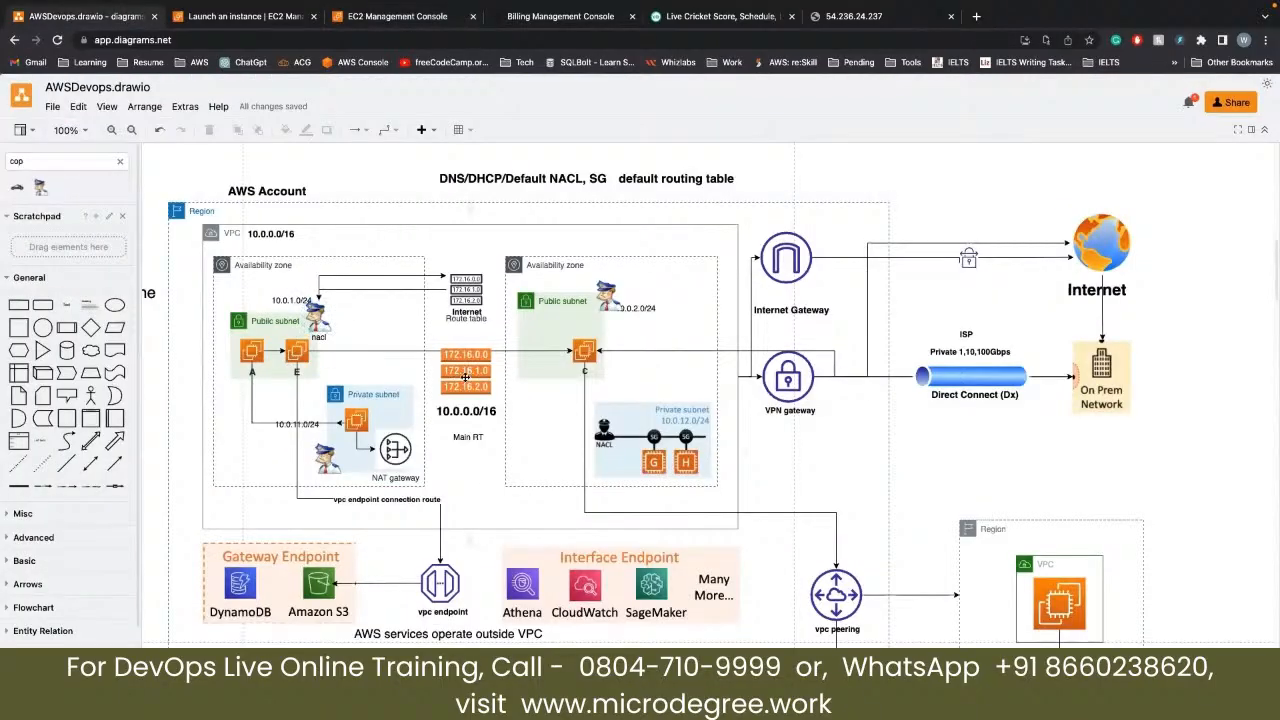